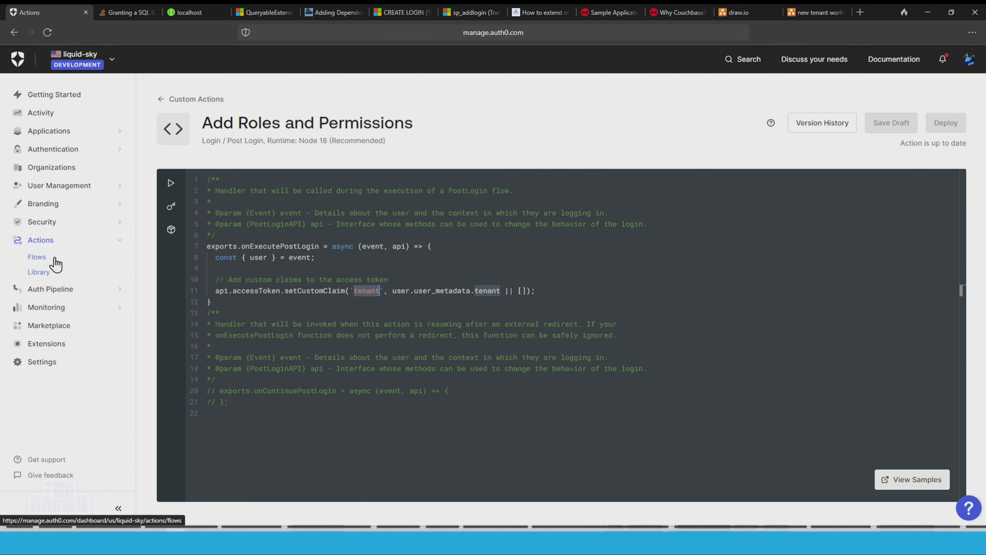
Examine the Post User Registration, Post Change Password and Machine to Machine action flows.
click(37, 257)
click(709, 212)
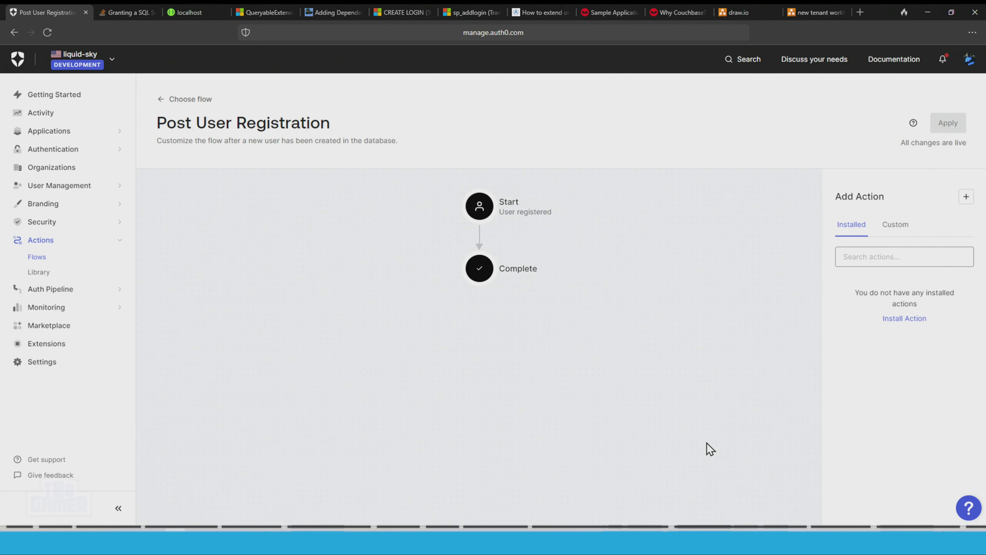
key(alt+Left)
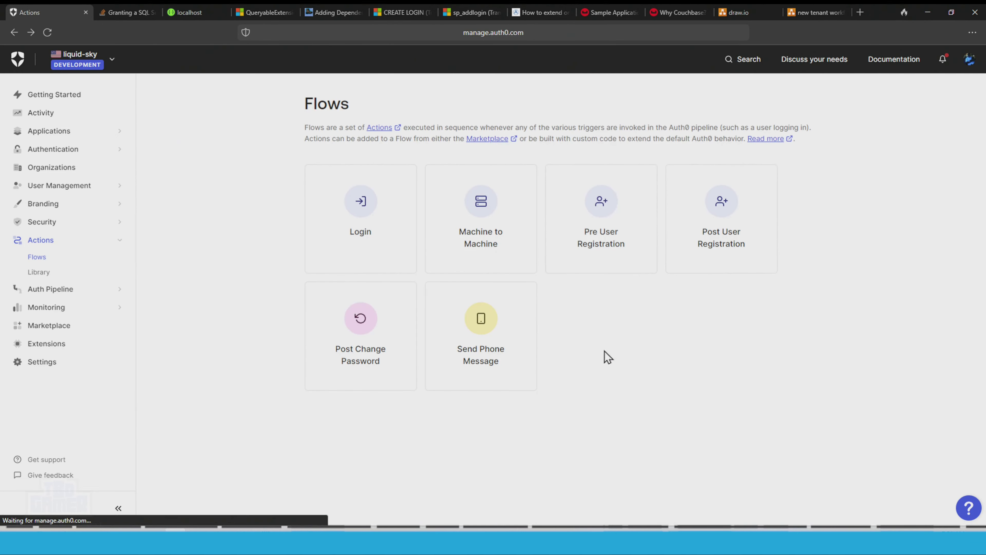
click(407, 372)
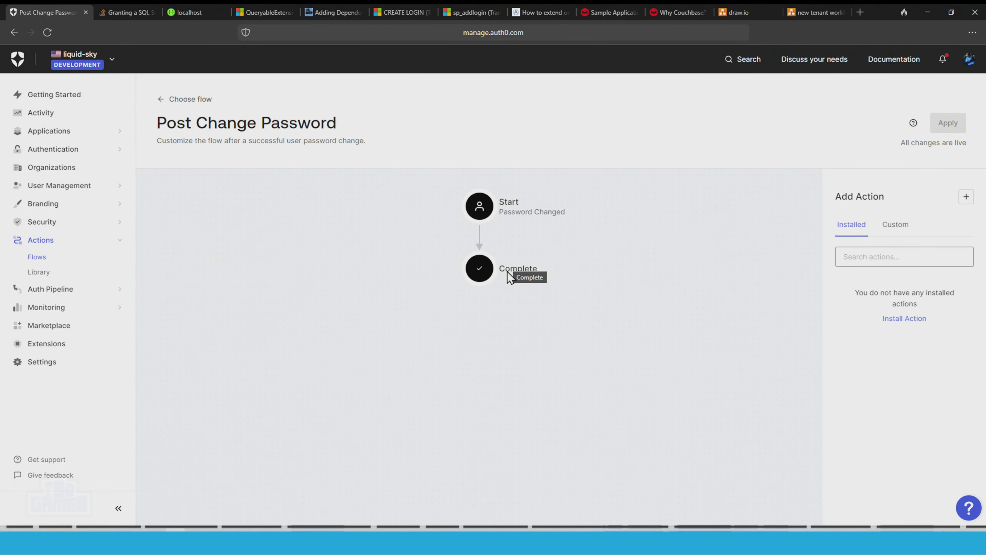
key(alt+Left)
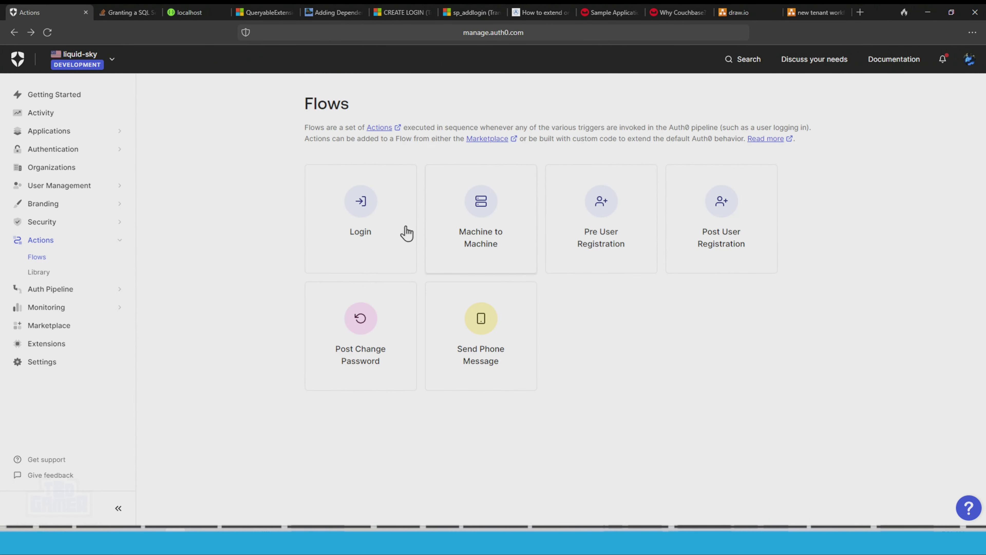
click(494, 227)
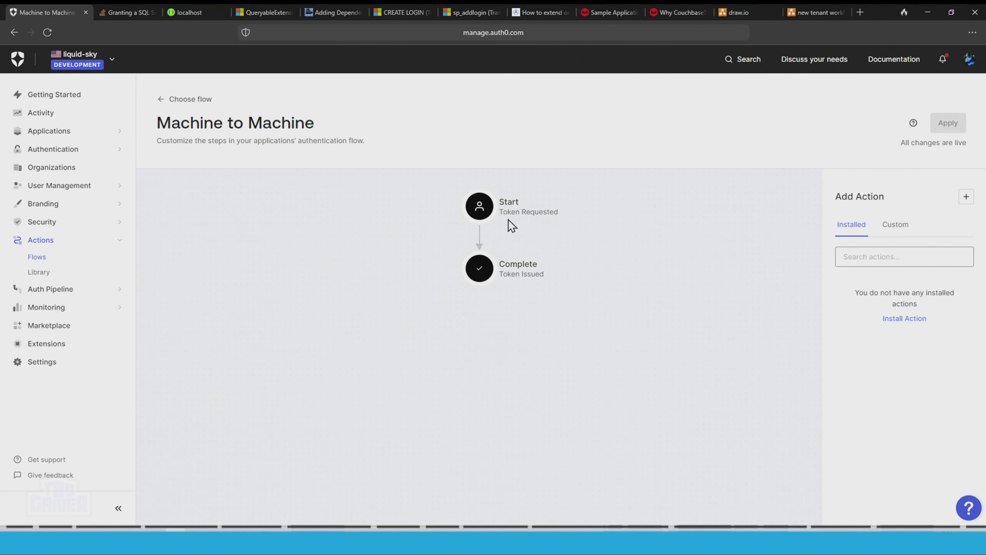
key(alt+Left)
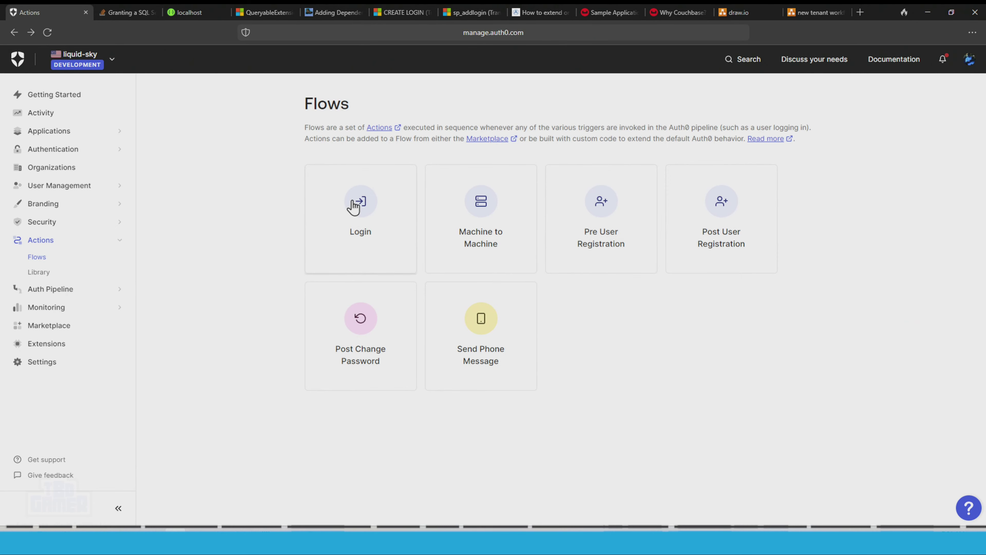
Search the packaged actions installable in the Post User Registration flow for "callback".
click(707, 217)
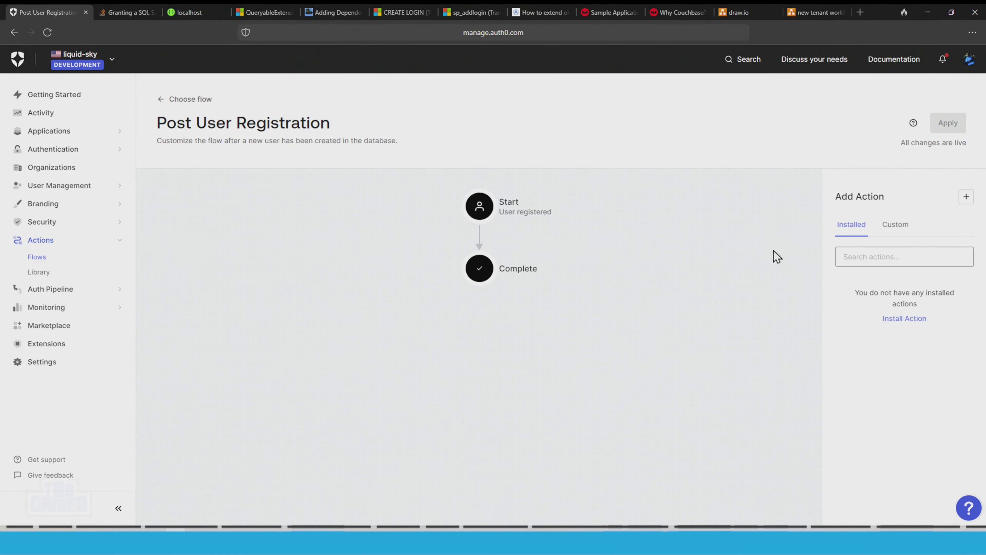
click(904, 318)
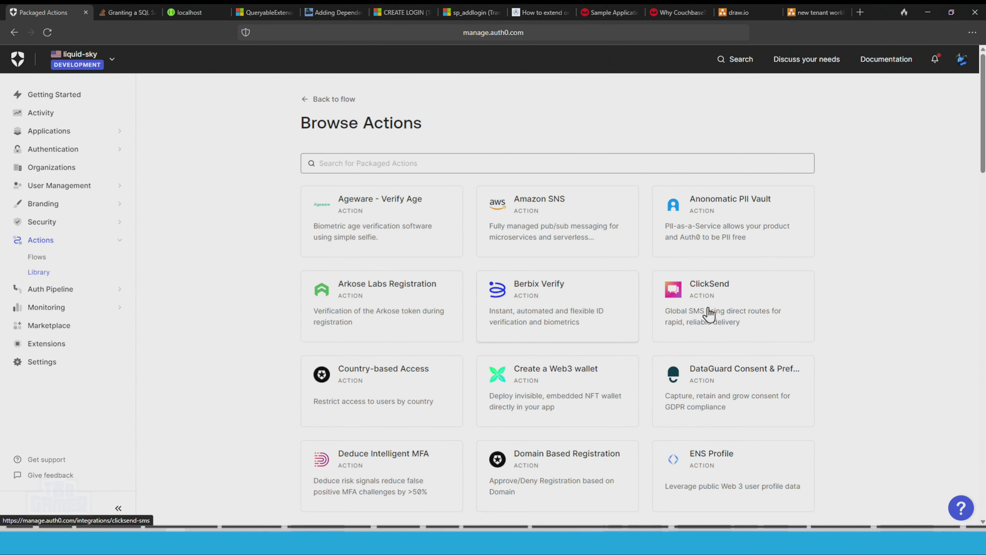
scroll(775, 315, down, 5)
scroll(522, 165, up, 5)
click(523, 165)
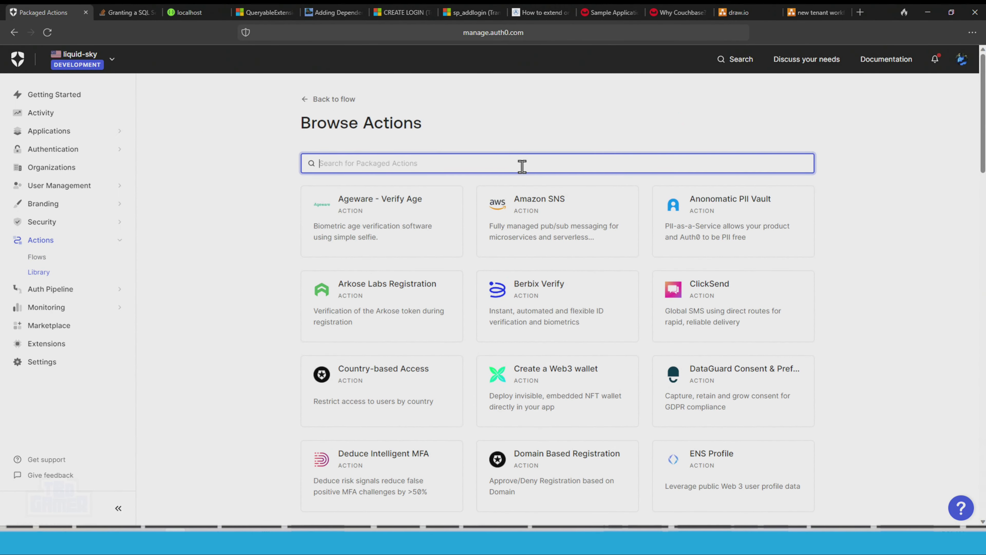
text(callback)
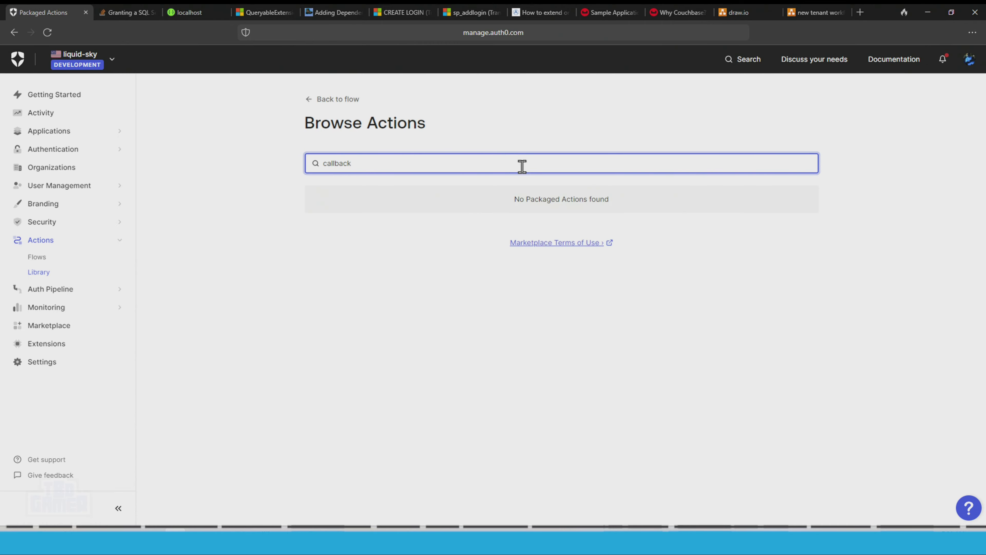
Clear the callback search, skim the packaged actions and search them for "webhook".
key(BackSpace)
key(BackSpace)
key(BackSpace)
key(BackSpace)
key(BackSpace)
key(BackSpace)
key(BackSpace)
key(BackSpace)
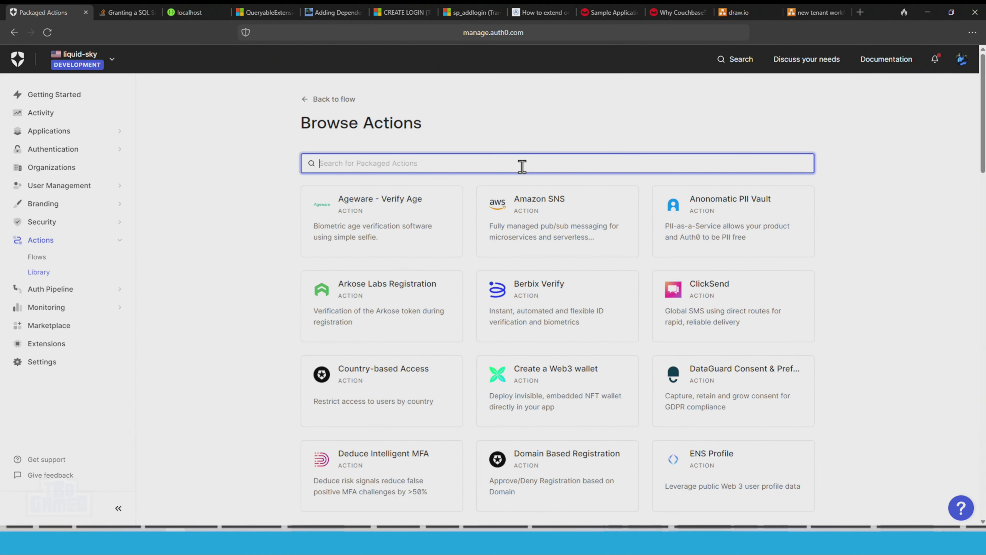
scroll(793, 269, down, 10)
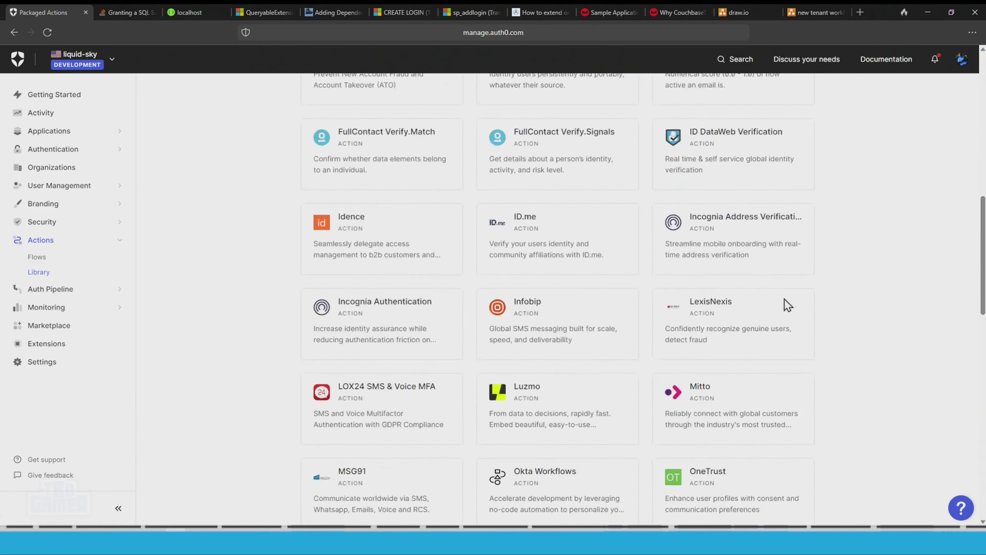
scroll(788, 305, up, 10)
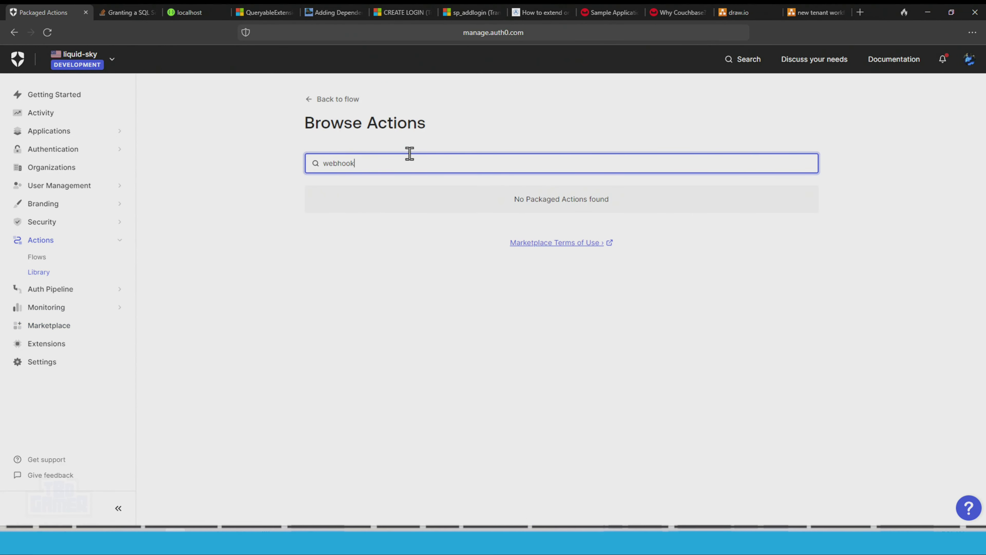
double_click(409, 154)
text(h)
Clear the webhook search and look through the full list of packaged actions to its end.
key(BackSpace)
key(BackSpace)
key(BackSpace)
key(BackSpace)
scroll(683, 381, down, 10)
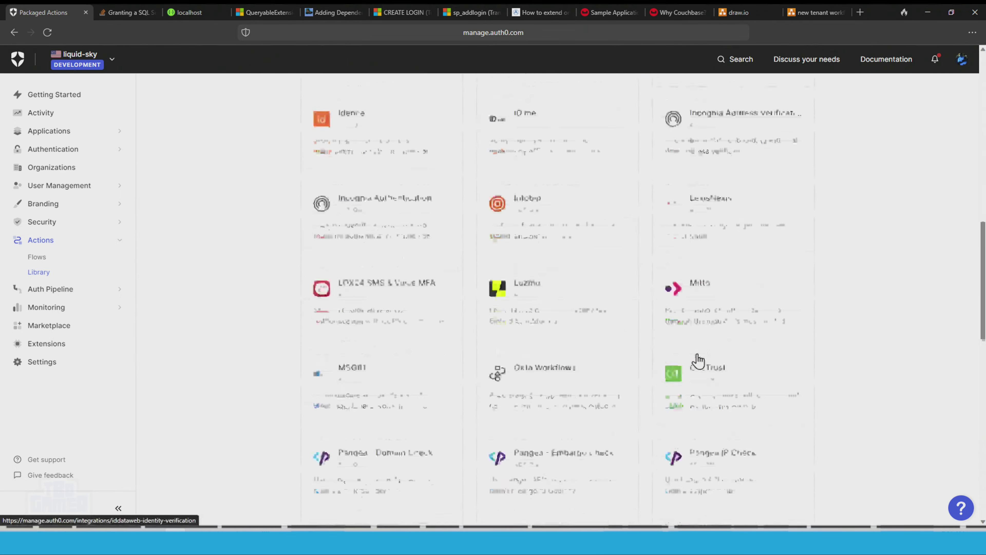
scroll(697, 361, down, 15)
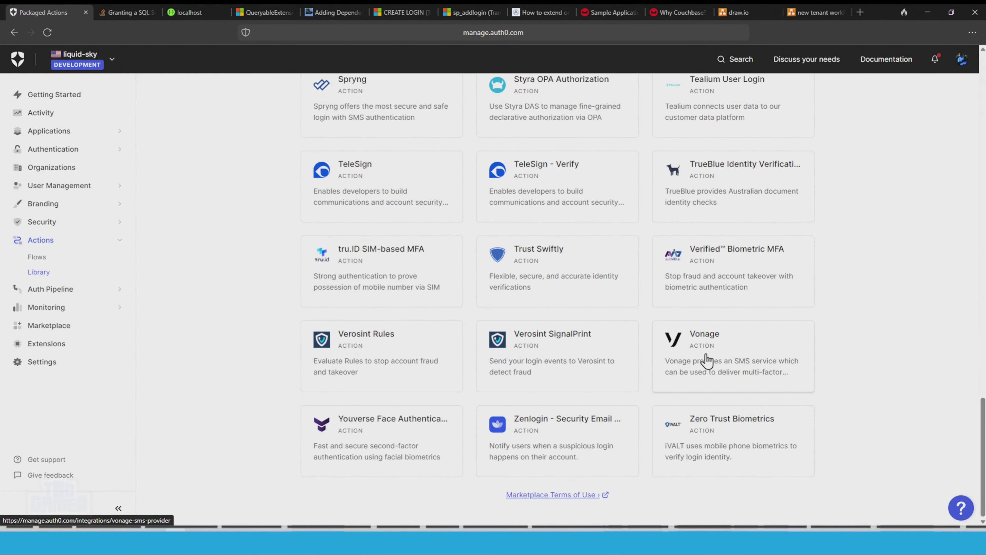
Review the action library, checking the packaged actions that can be added and the existing custom actions.
click(39, 272)
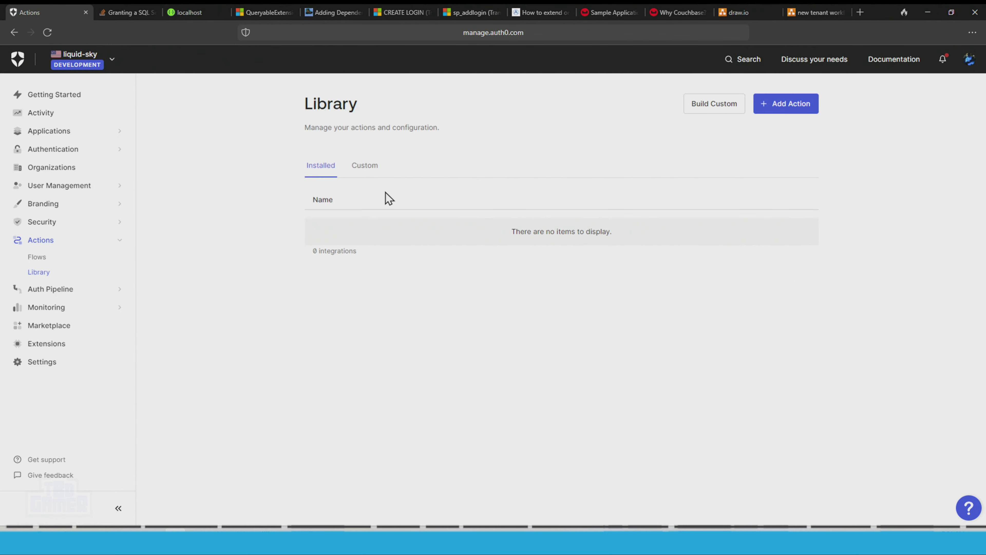
click(364, 174)
click(766, 107)
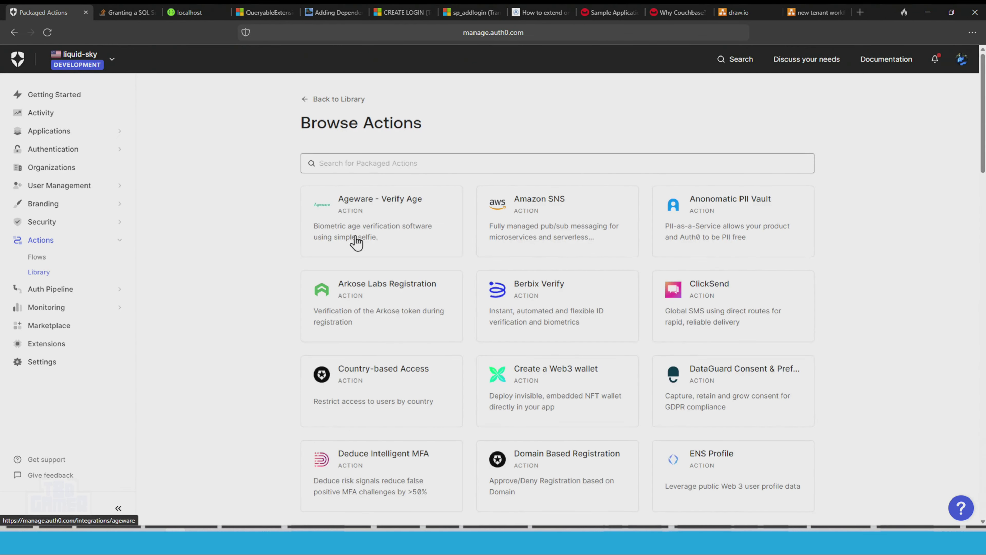
scroll(592, 279, down, 5)
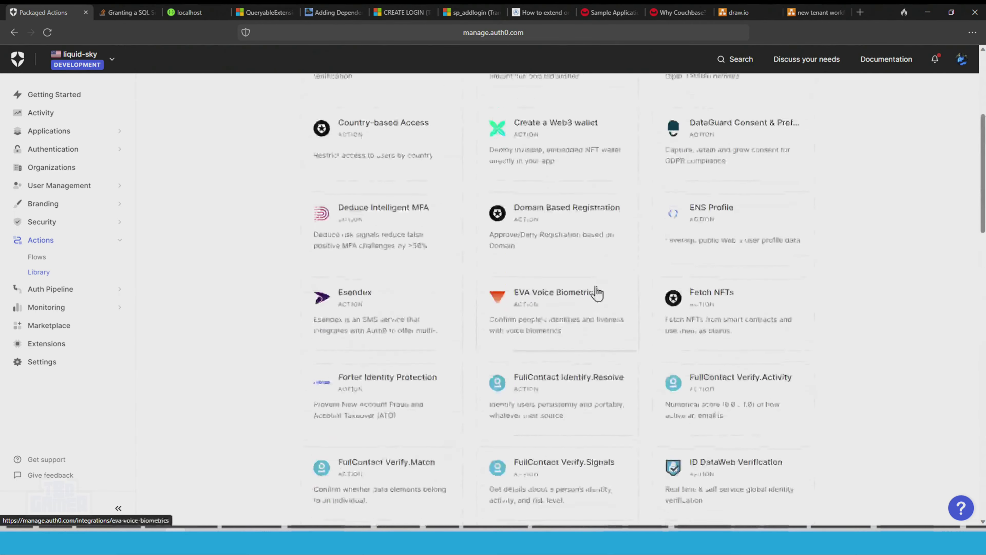
key(alt+Left)
click(366, 171)
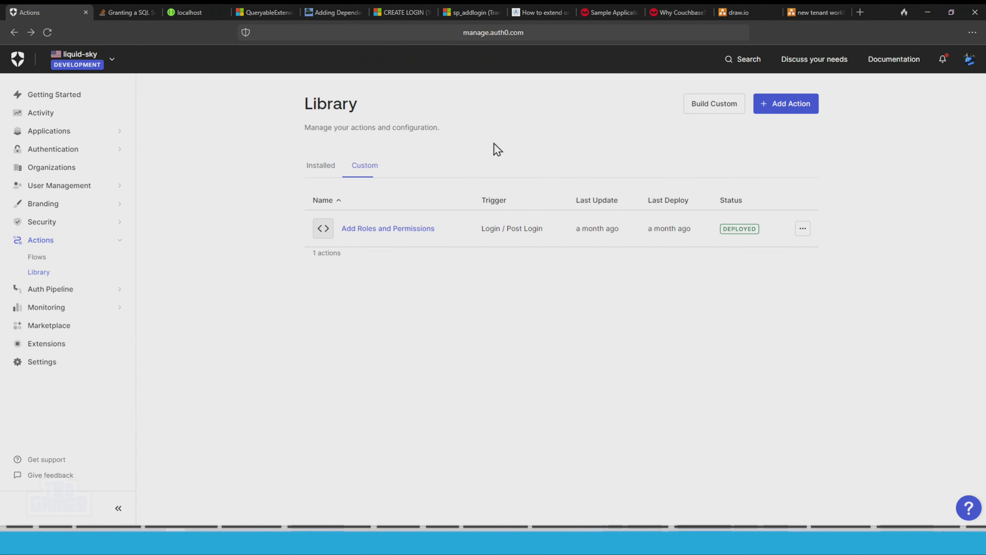
click(714, 104)
click(478, 298)
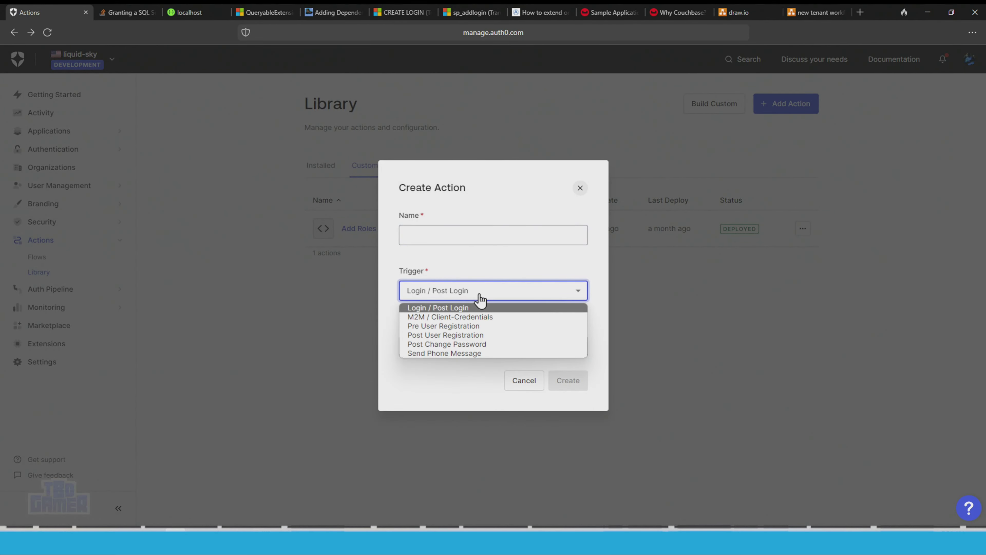
click(477, 335)
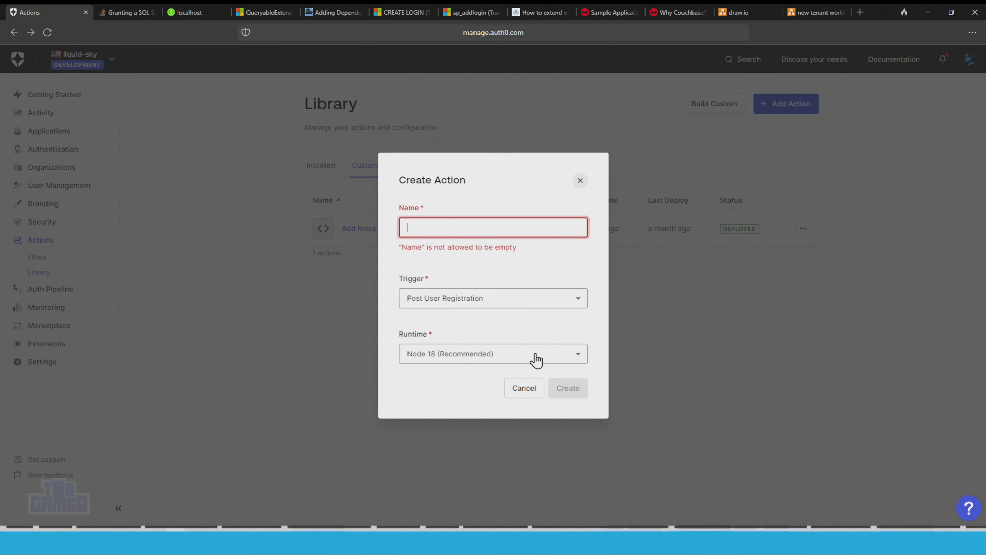
click(455, 222)
click(517, 387)
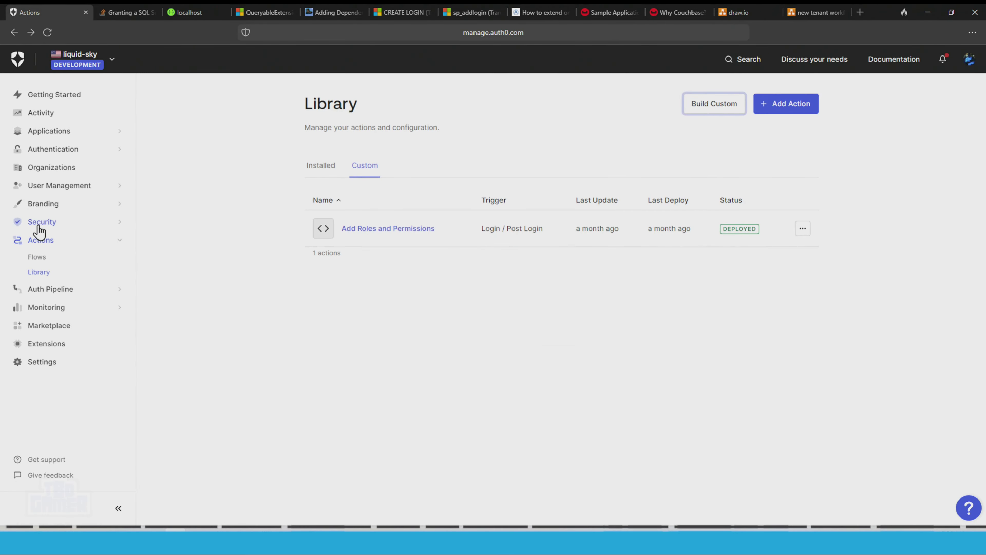
Examine the Universal Login branding page and its Customization Options for the login screens.
click(31, 186)
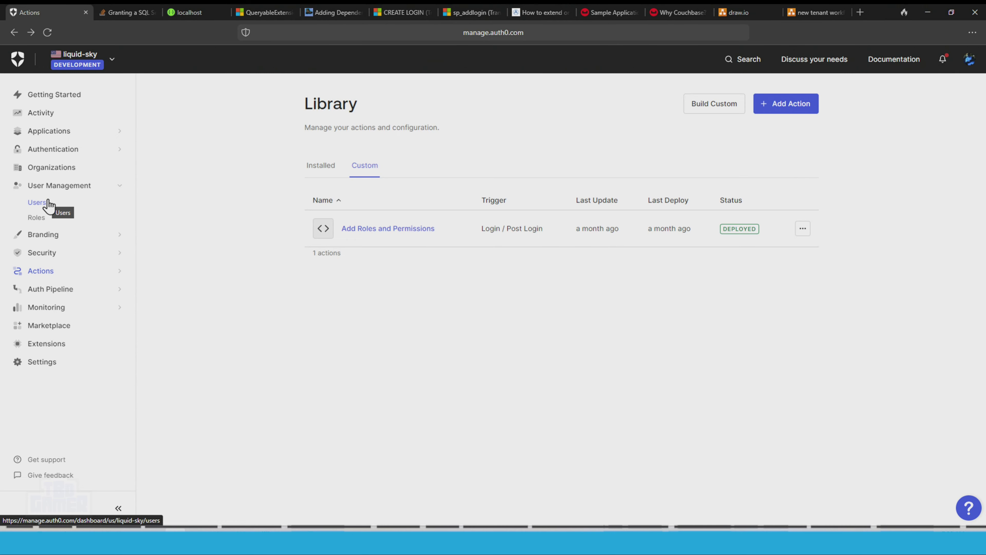
click(47, 234)
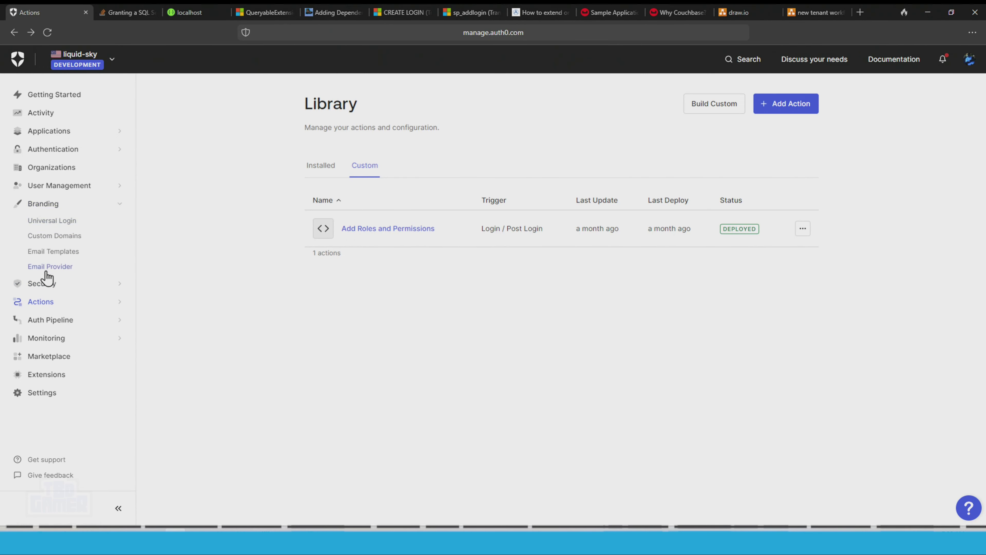
click(48, 224)
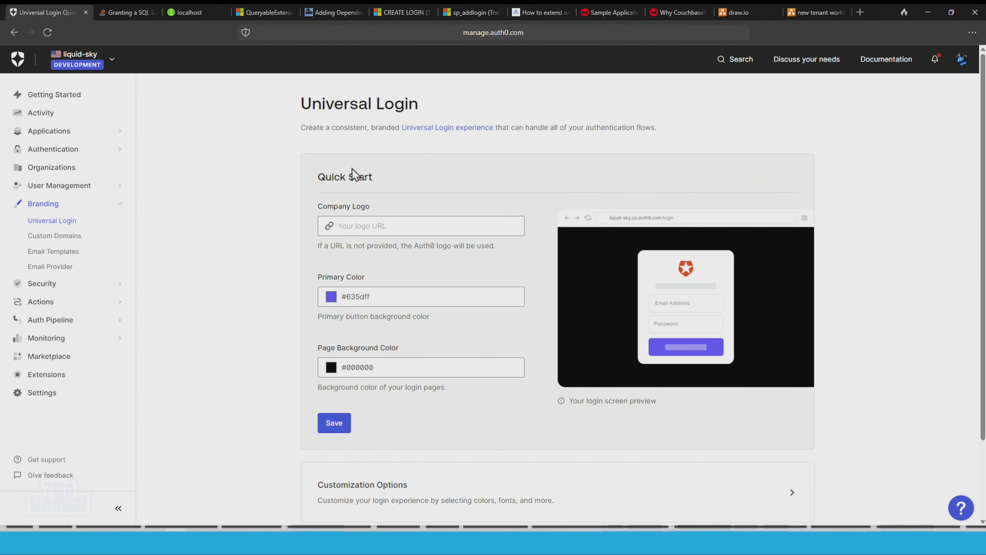
scroll(465, 278, down, 3)
click(440, 412)
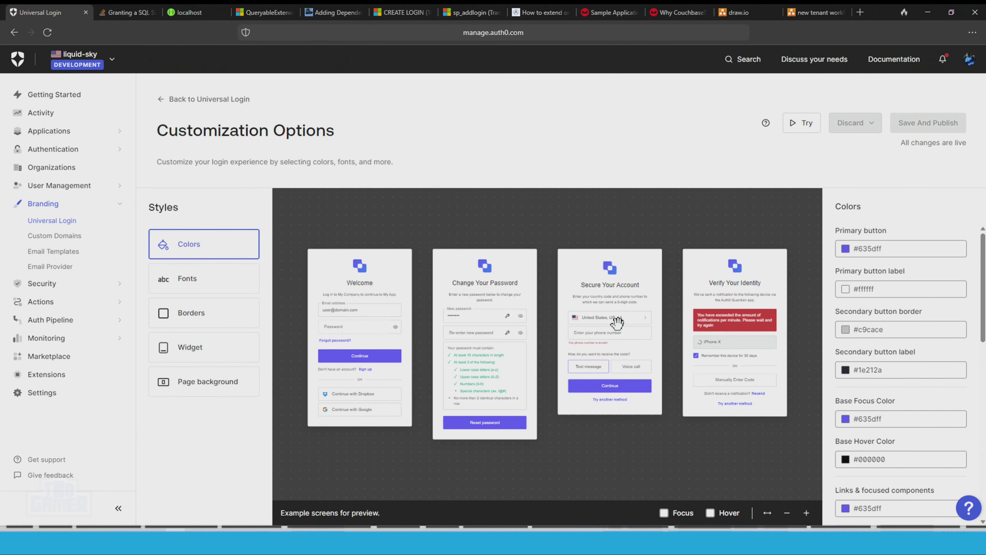
key(alt+Left)
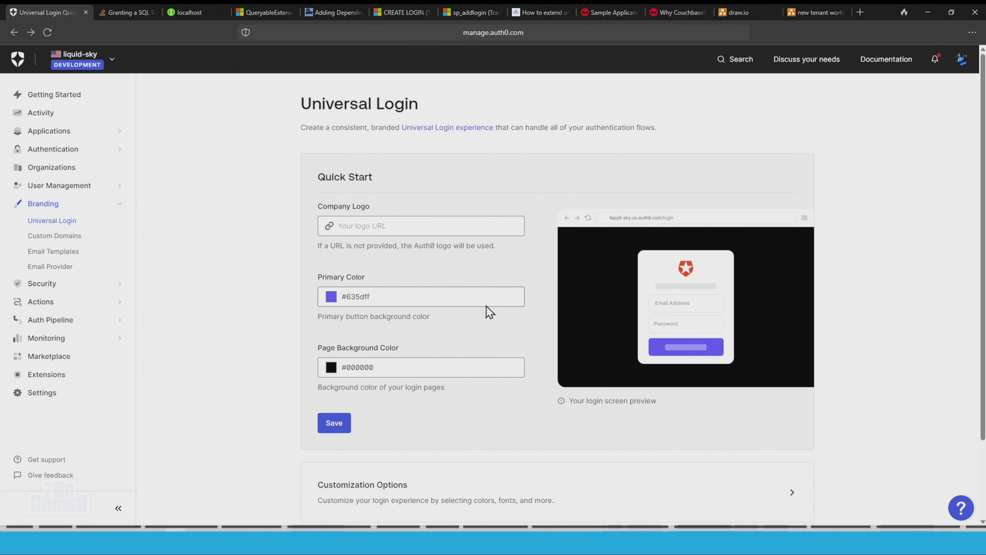
Review Universal Login's Advanced Options, covering the login experience setting and the HTML templates for the login and password reset pages.
scroll(490, 312, down, 3)
click(451, 406)
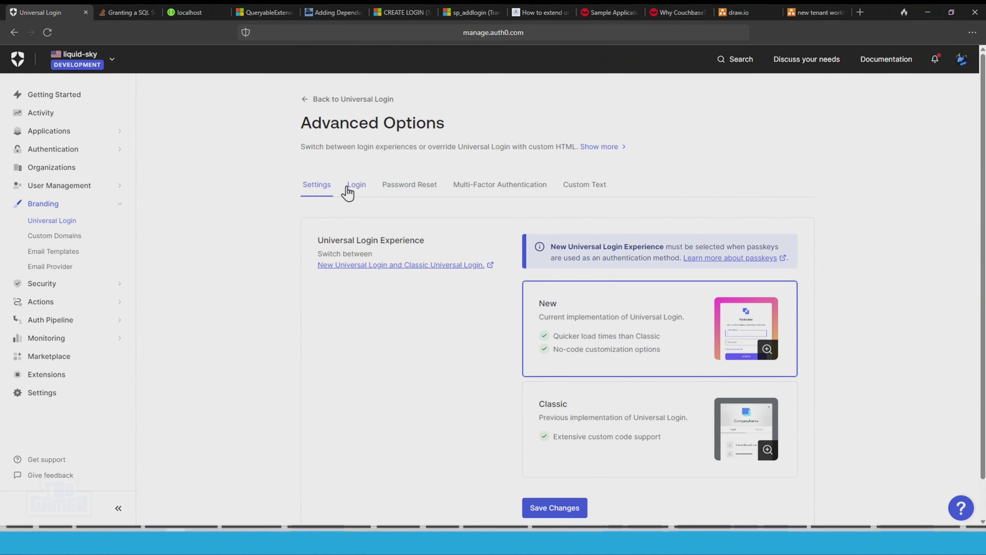
scroll(584, 260, down, 1)
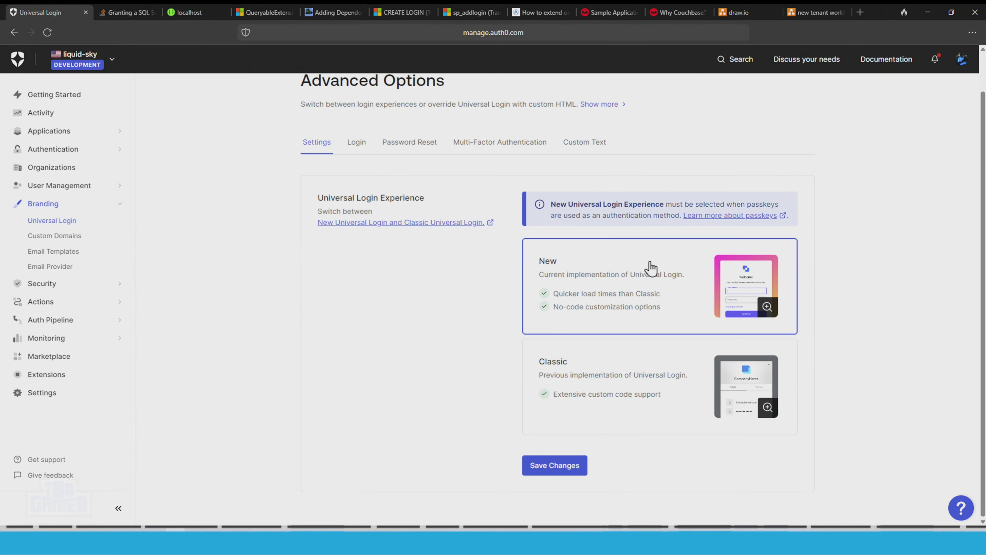
click(356, 143)
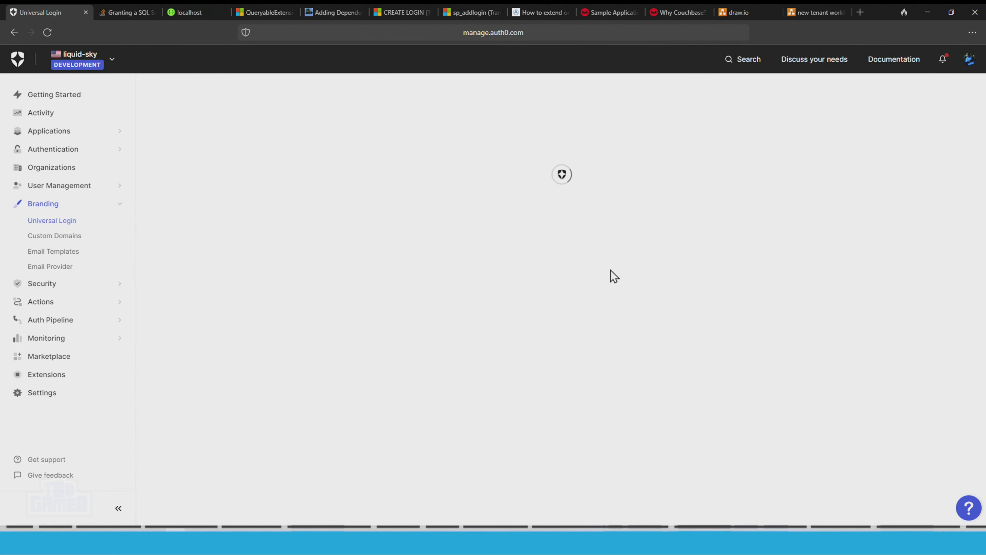
scroll(612, 273, down, 3)
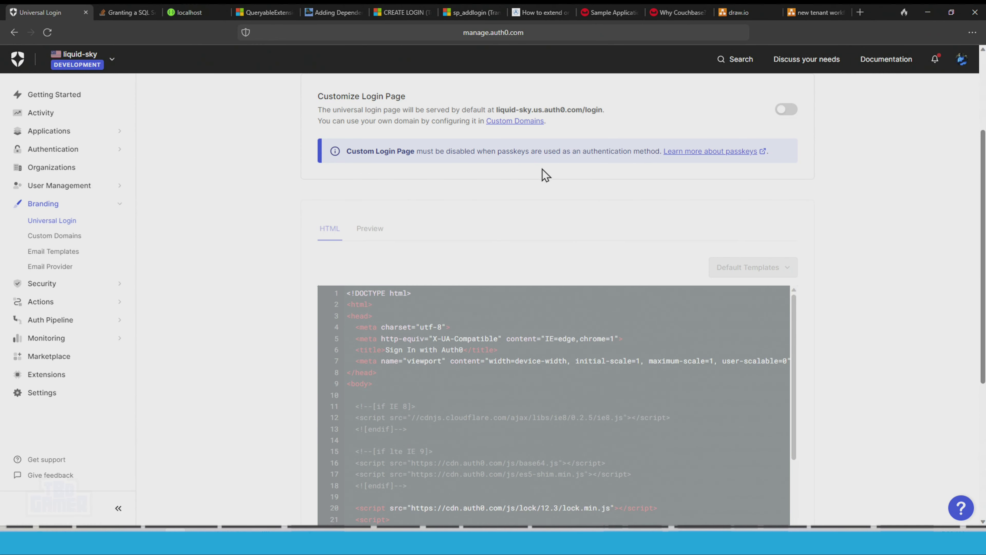
scroll(559, 194, down, 6)
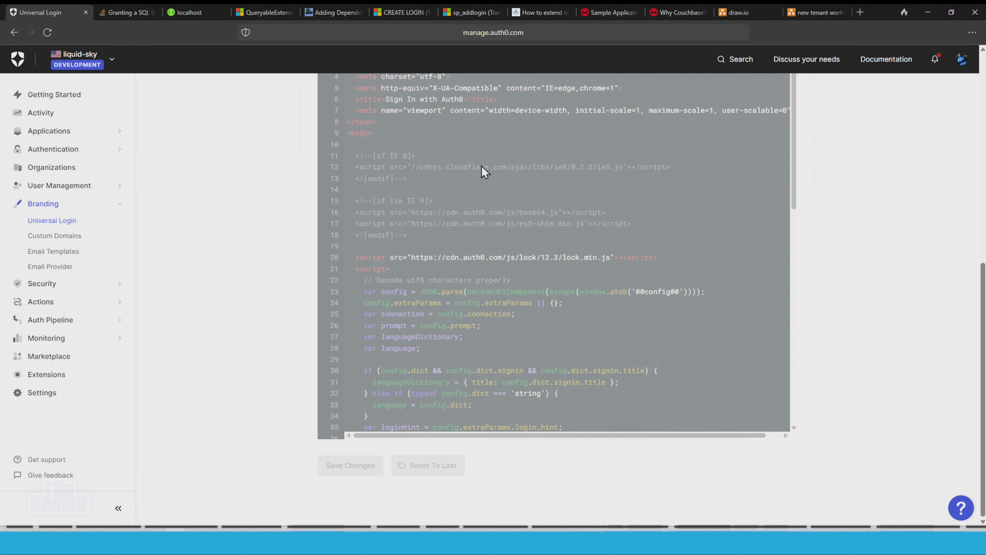
scroll(551, 307, up, 10)
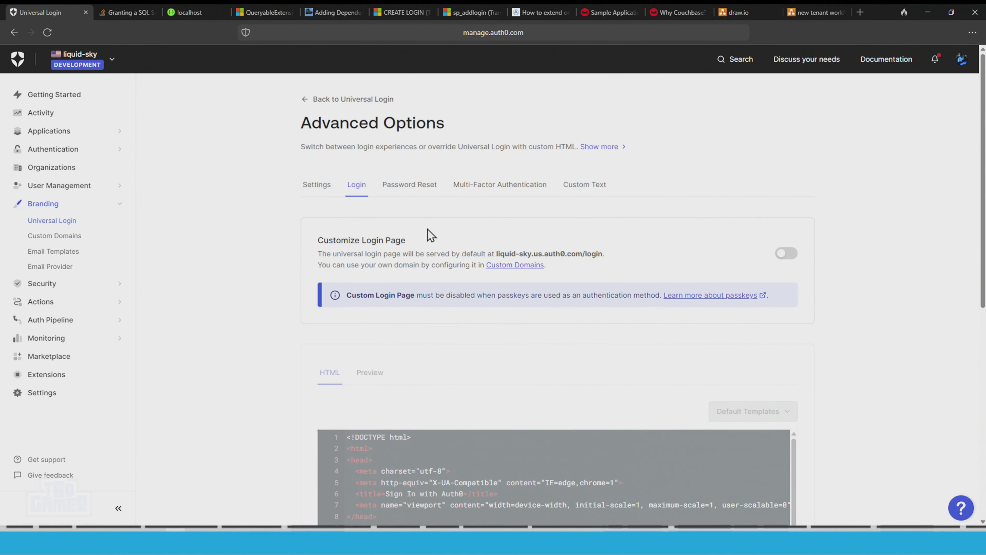
click(424, 185)
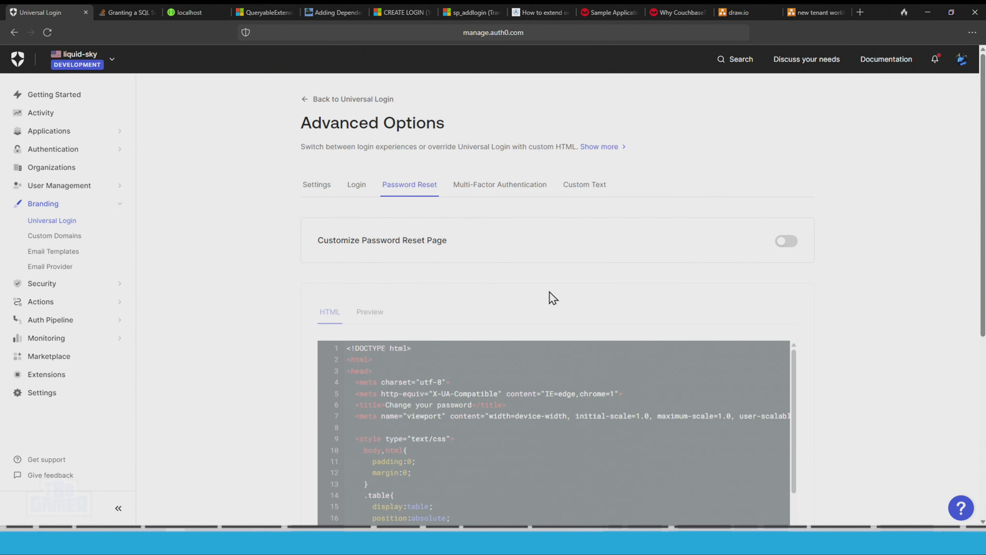
scroll(648, 309, down, 6)
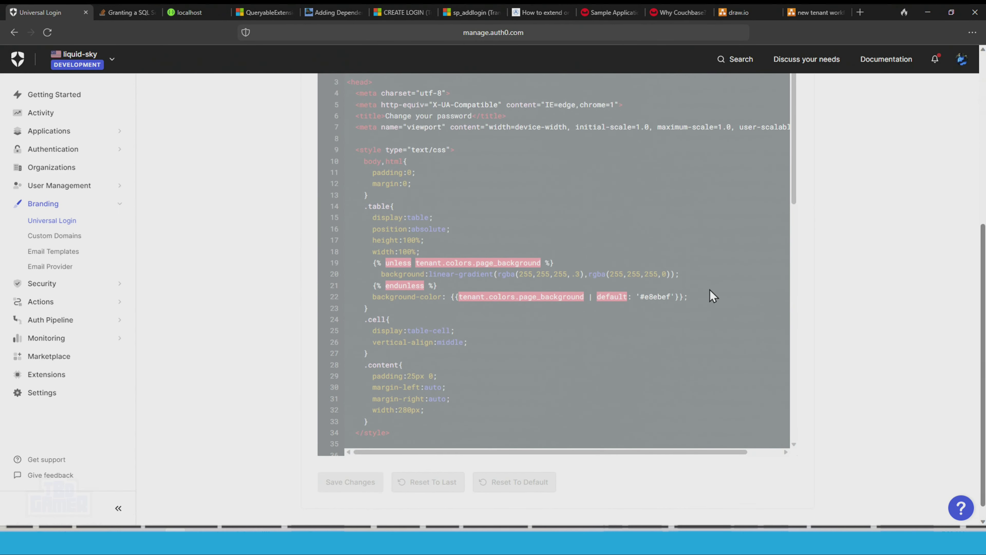
Review the Custom Text options for the login prompt in Universal Login's Advanced Options, and check the Custom Domains page.
scroll(704, 282, up, 6)
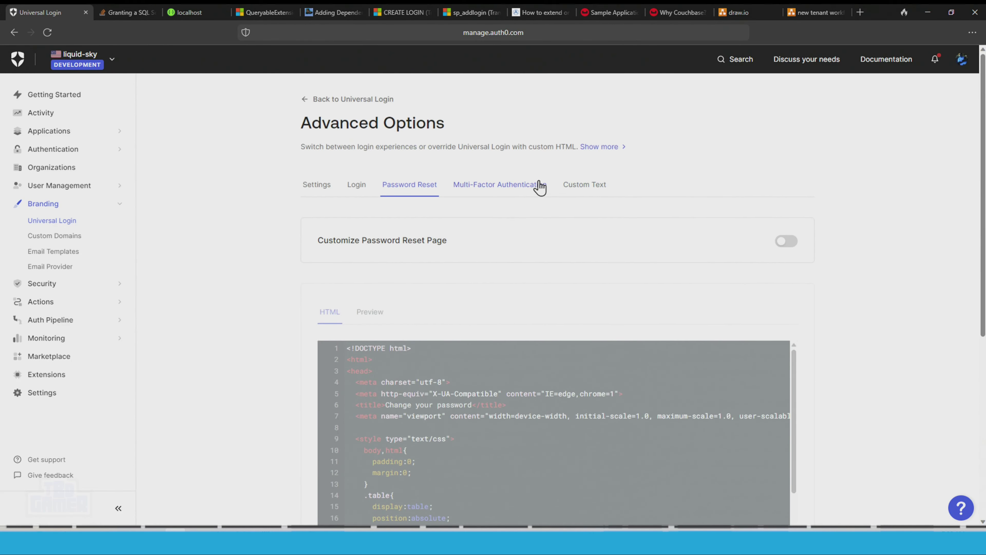
click(597, 191)
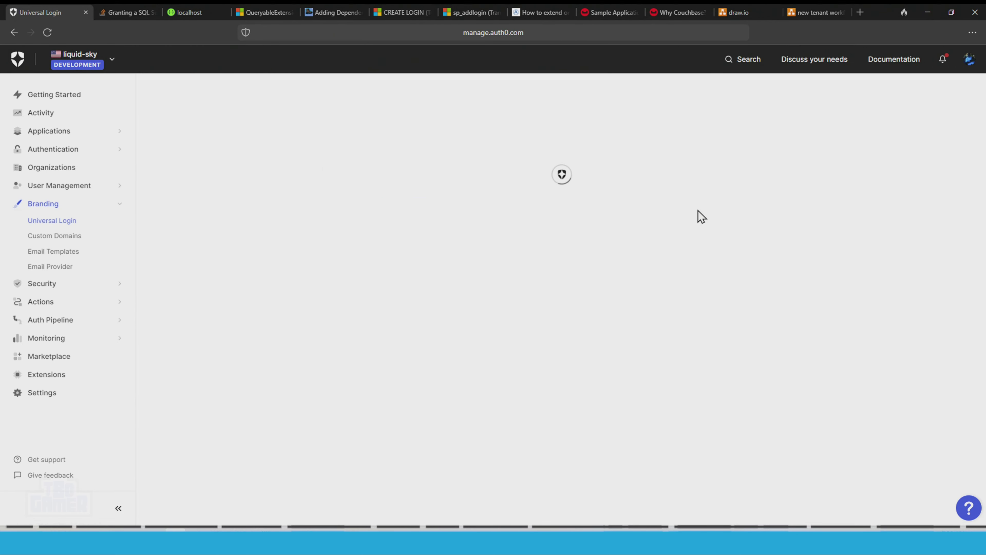
scroll(715, 288, down, 3)
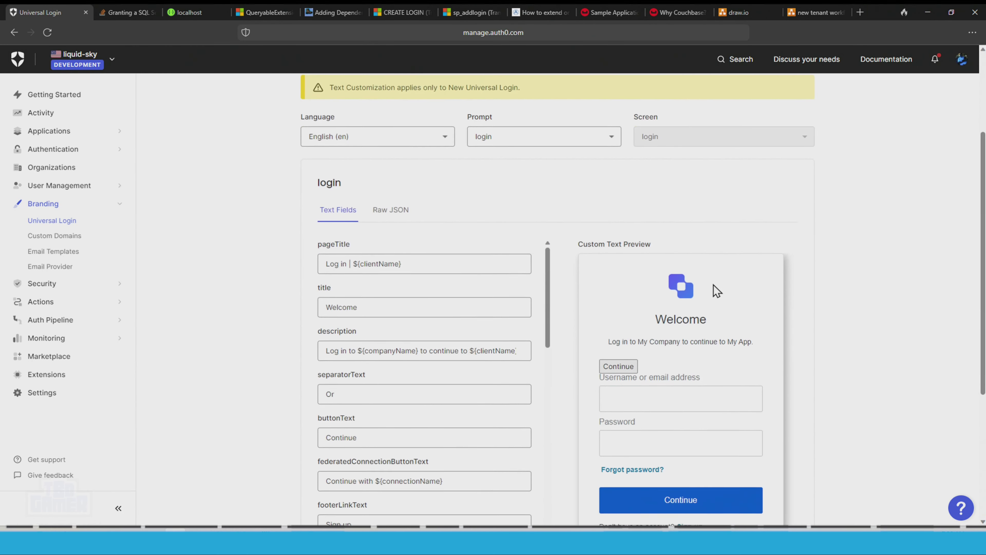
scroll(722, 319, down, 2)
scroll(709, 304, up, 5)
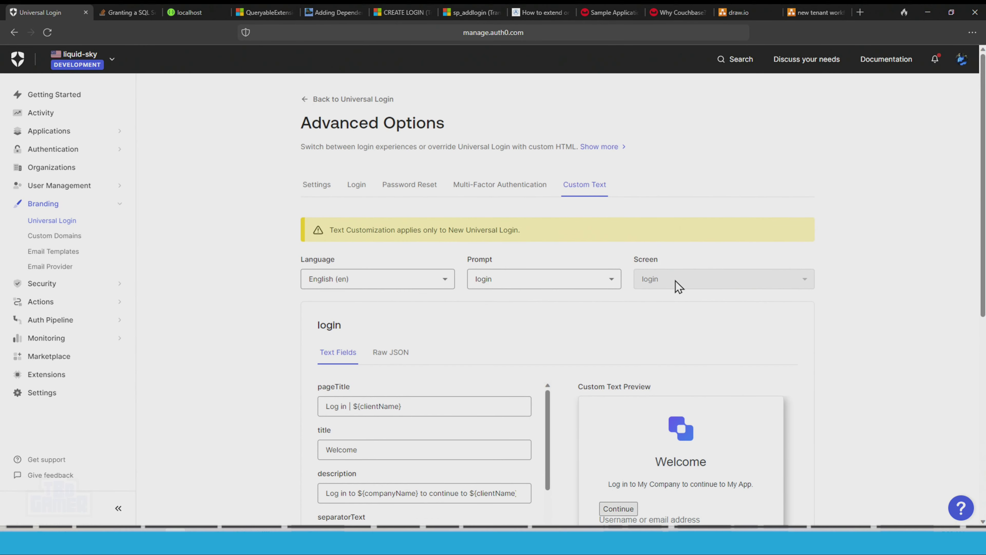
click(309, 186)
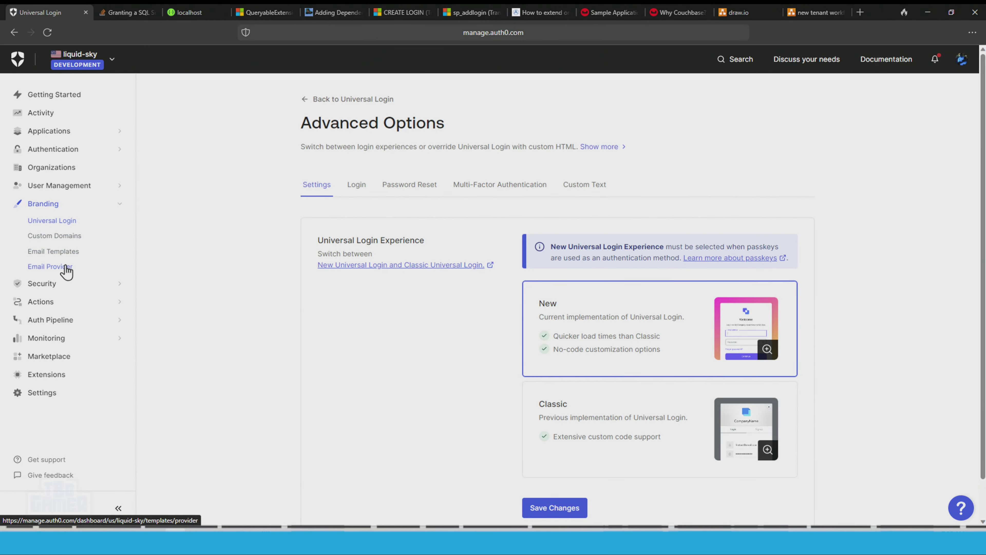
click(67, 241)
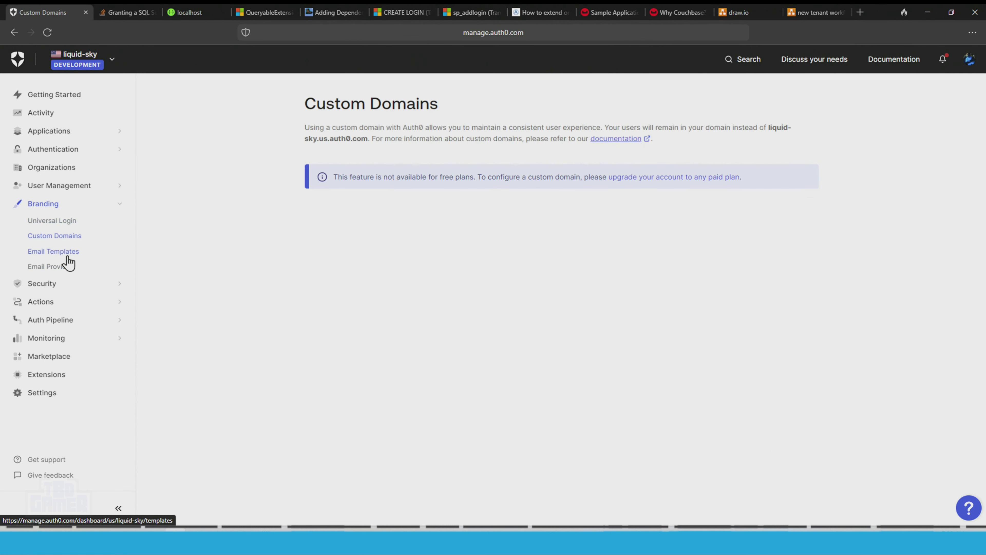
Open the user list under User Management and look at the profile details of the user with the most recent login.
click(48, 205)
click(49, 188)
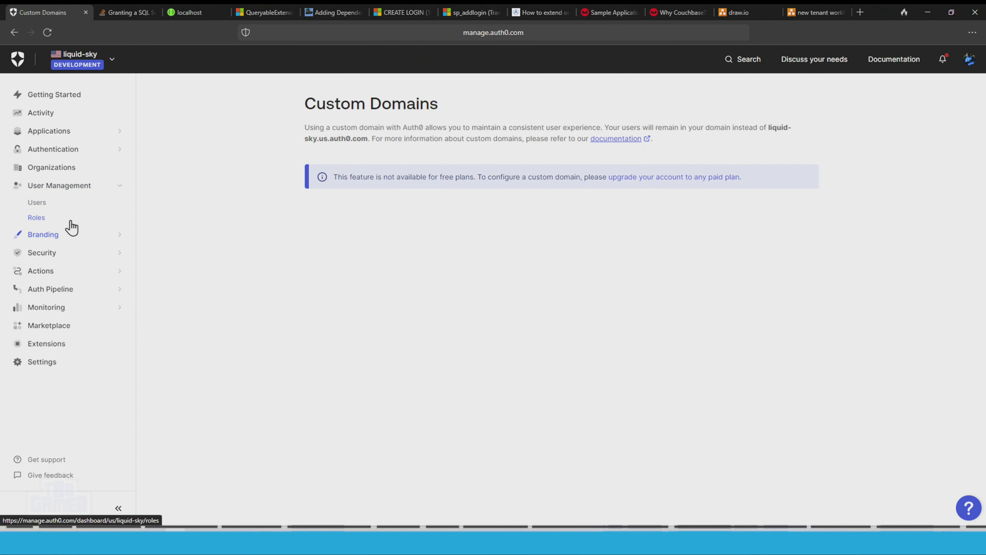
click(52, 204)
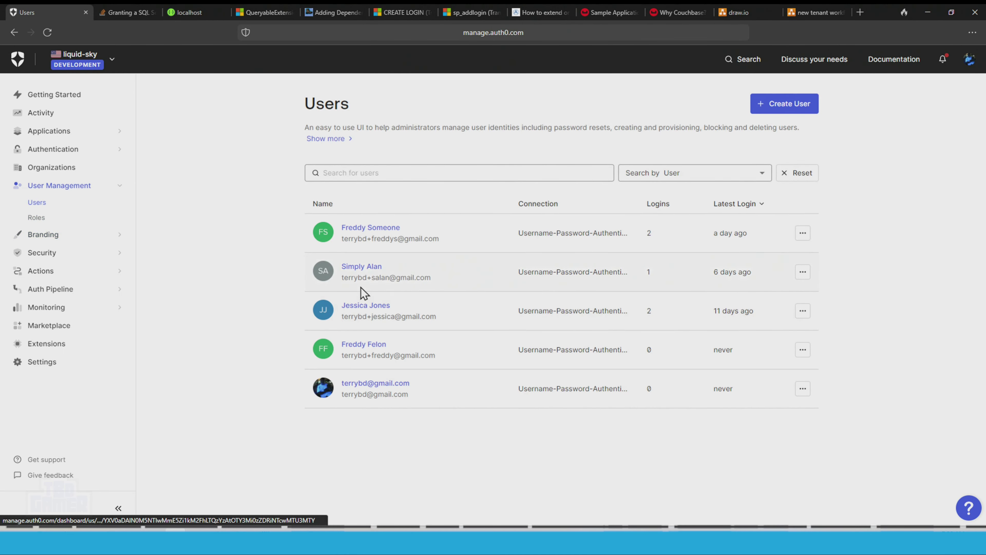
click(371, 231)
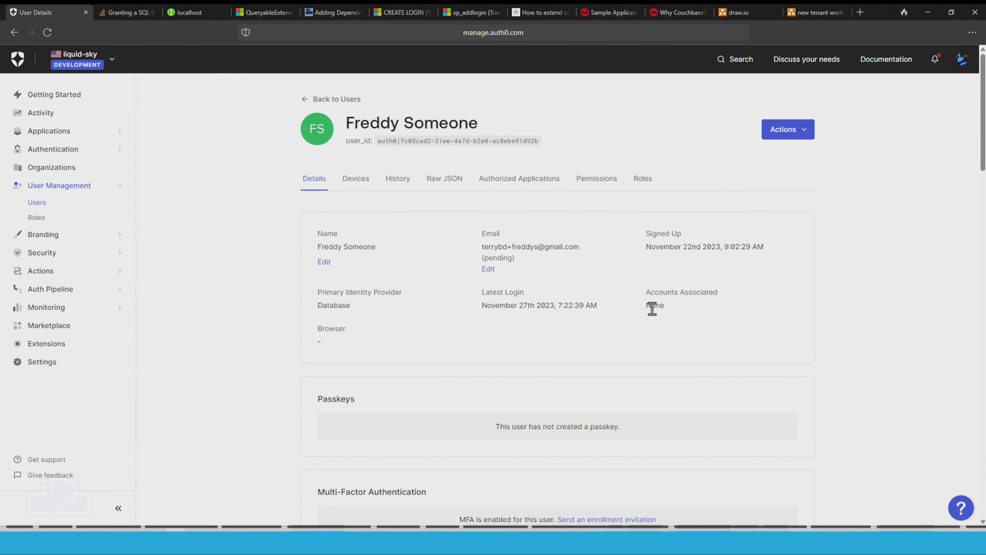
scroll(652, 310, down, 8)
scroll(526, 223, up, 7)
drag(522, 185, 502, 173)
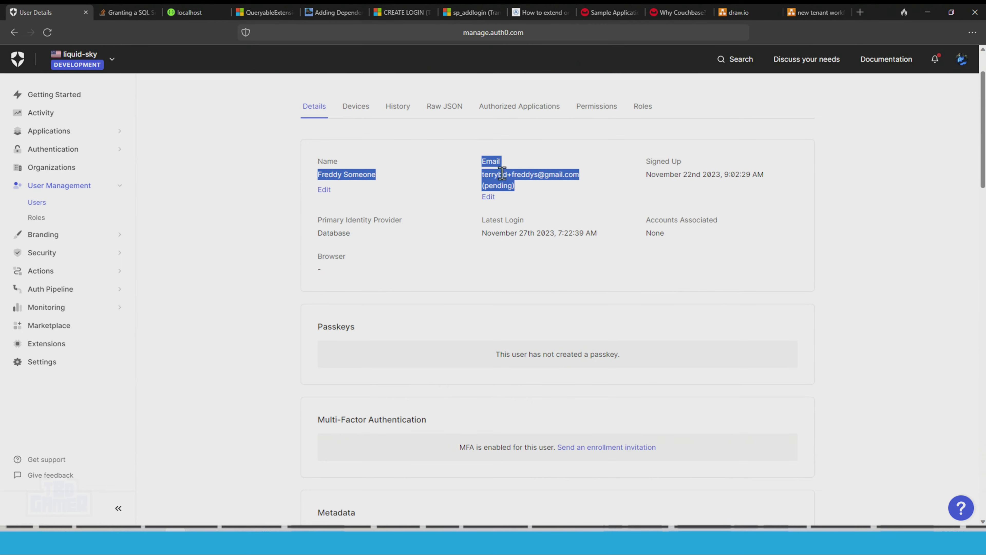
click(502, 173)
Read through the user's metadata and Identity Provider Attributes down to the Danger Zone, and return to the user_metadata section.
scroll(598, 223, down, 15)
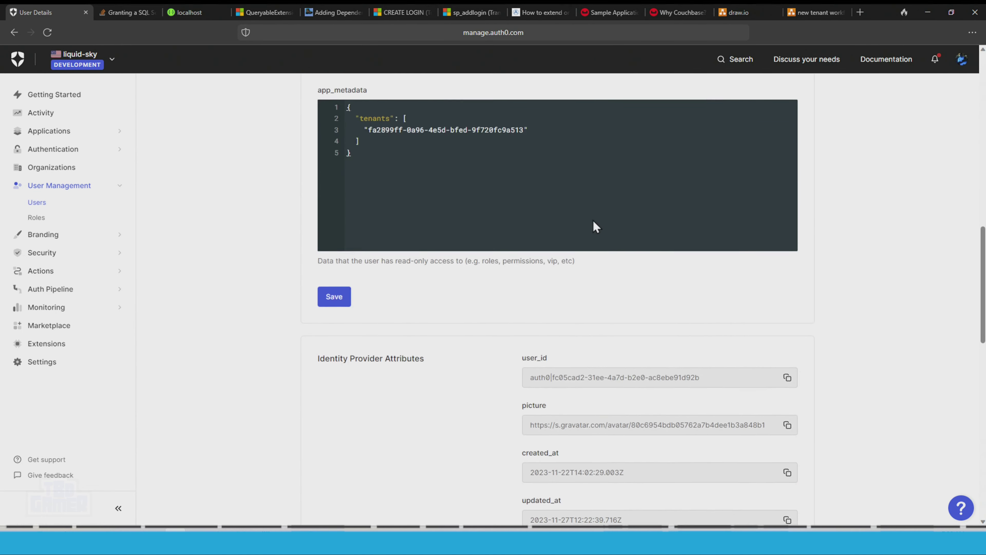
scroll(591, 221, up, 2)
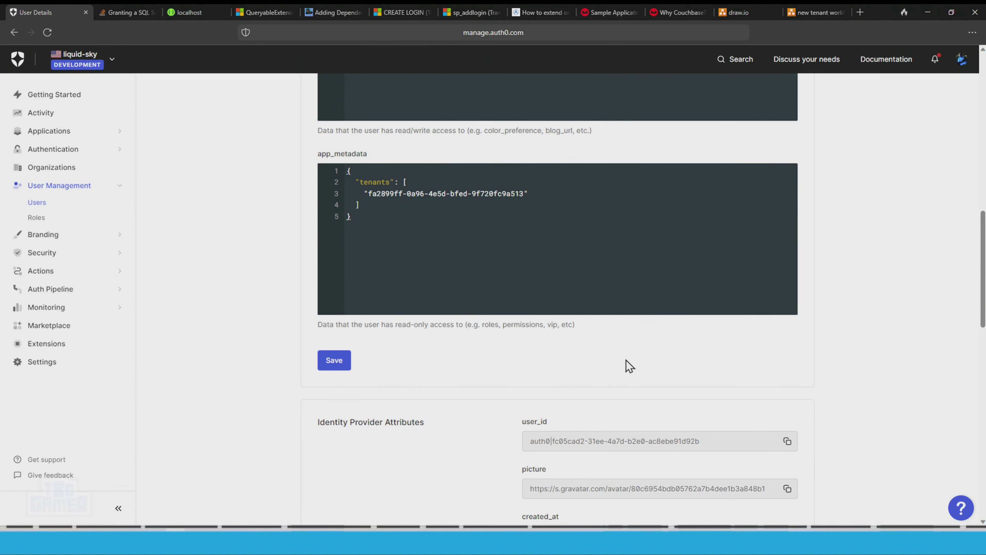
scroll(626, 360, down, 5)
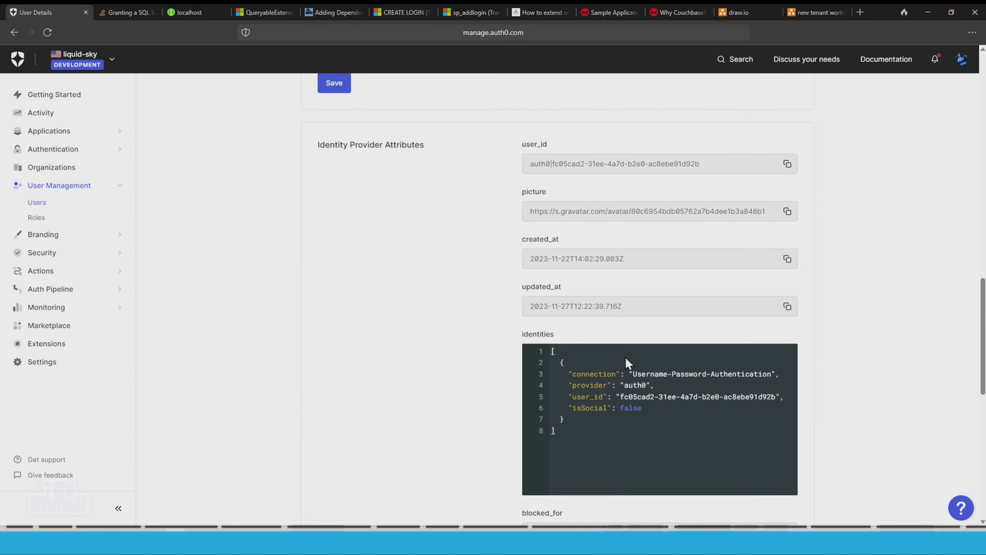
scroll(635, 353, down, 4)
scroll(635, 352, down, 1)
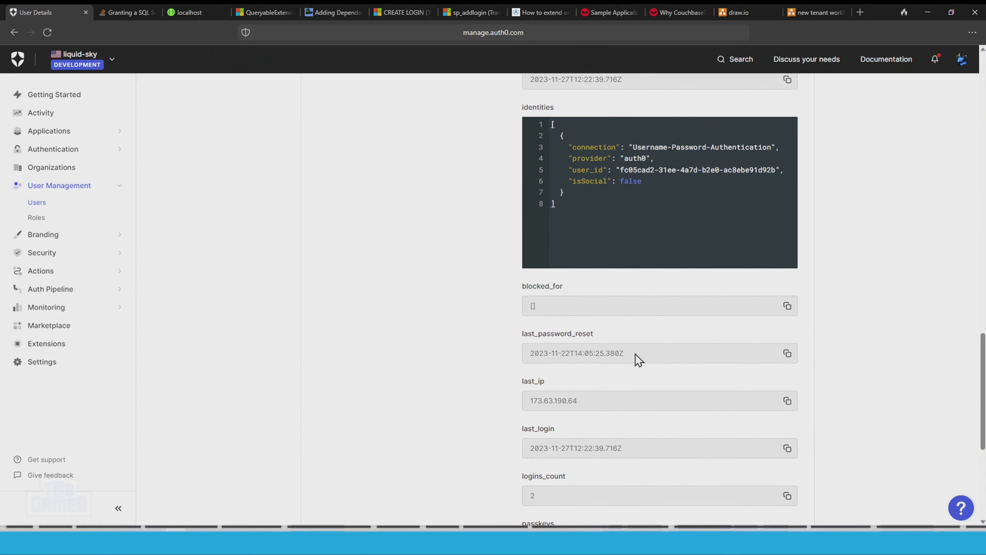
scroll(757, 407, down, 7)
scroll(754, 407, up, 15)
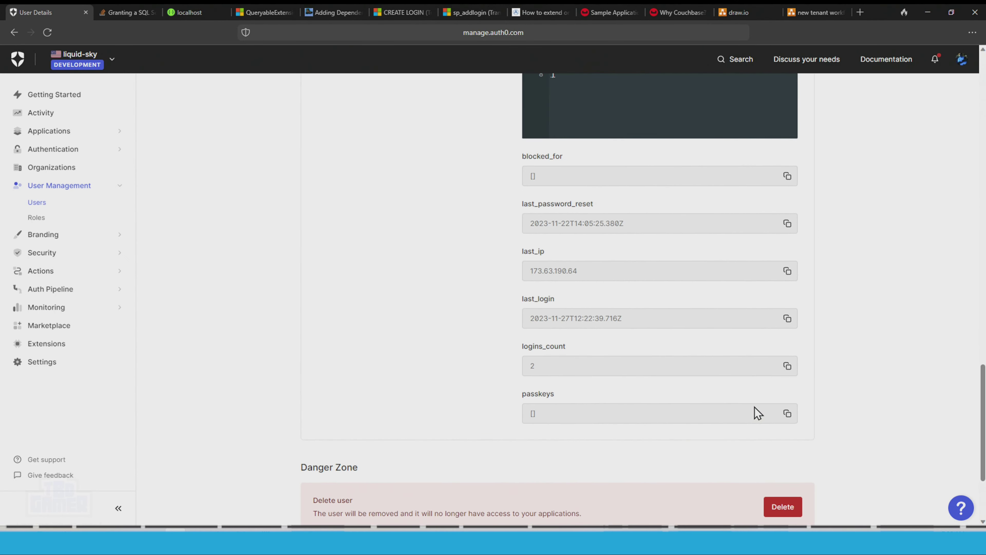
scroll(344, 264, up, 15)
scroll(361, 425, down, 5)
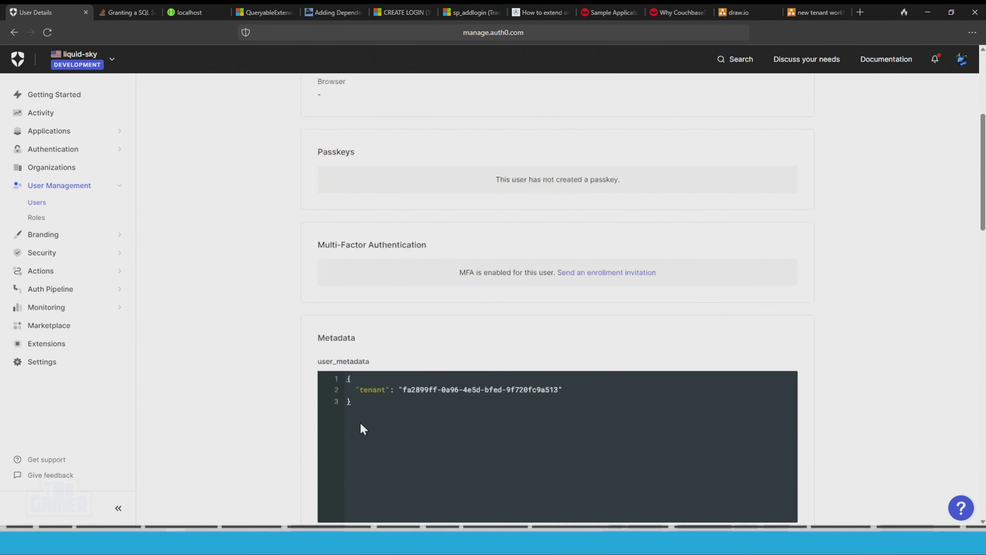
Compare the tenant entry in user_metadata with the tenants array in app_metadata, highlighting each one.
click(361, 220)
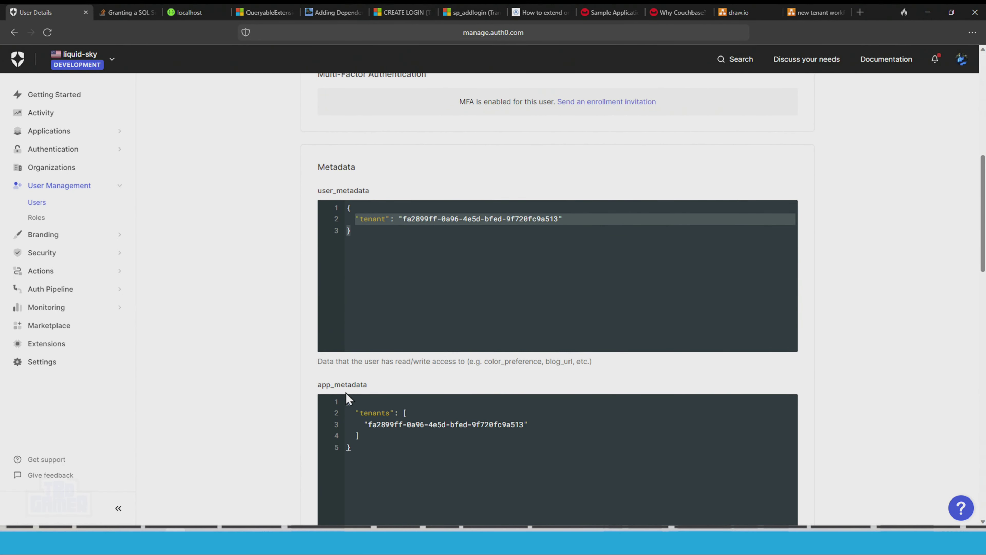
drag(346, 394, 360, 451)
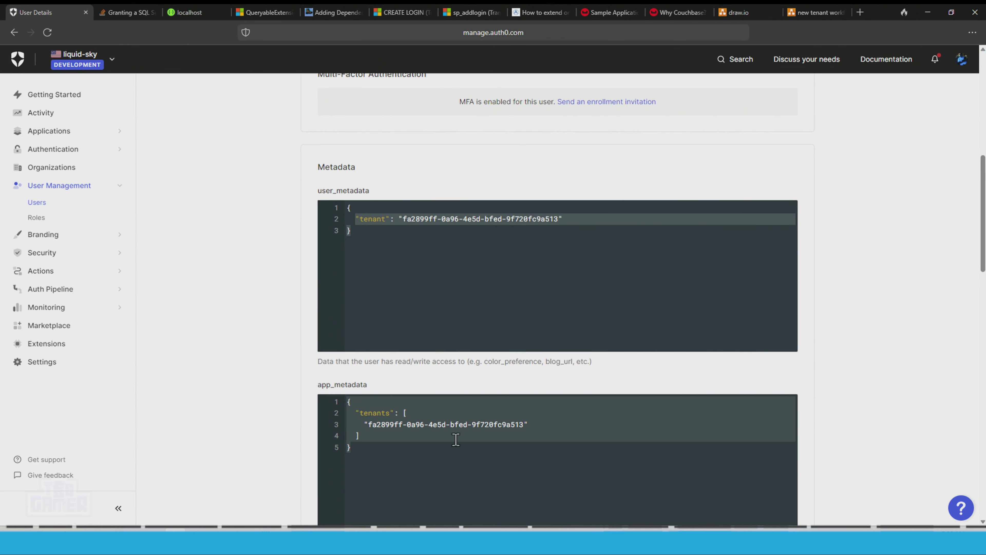
click(372, 231)
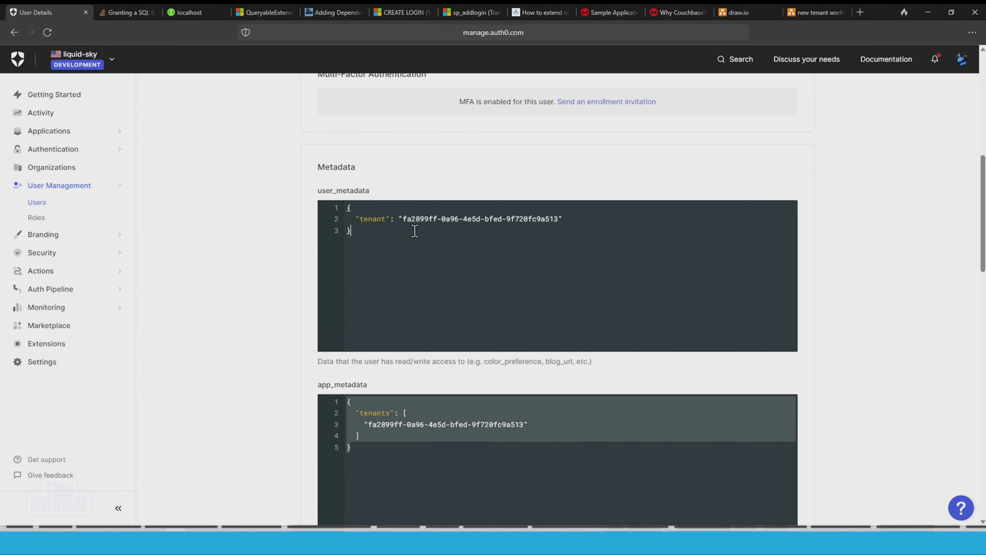
mouse_move(583, 218)
mouse_down()
mouse_move(356, 219)
mouse_move(573, 220)
mouse_up()
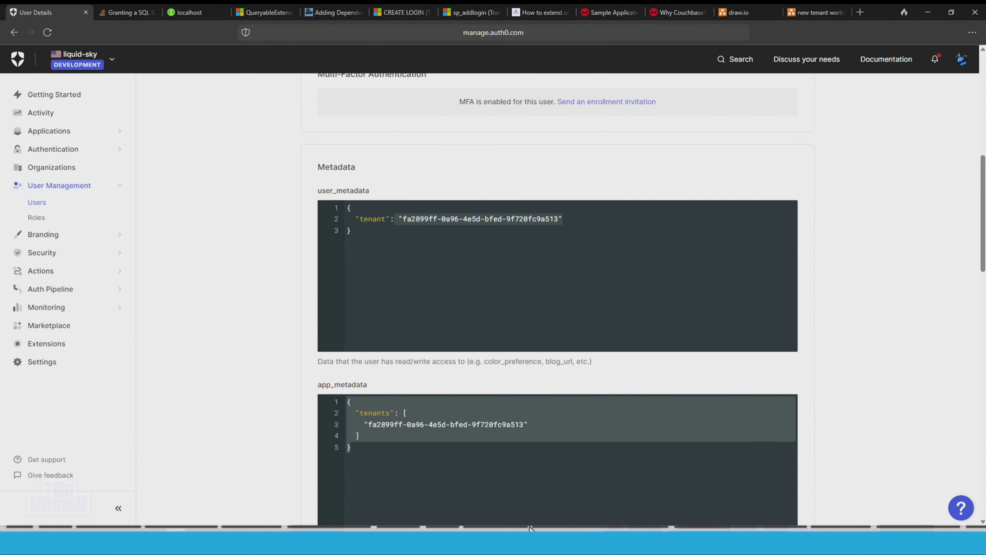
Check the user's permissions, authorized applications, raw JSON and history.
scroll(536, 443, up, 10)
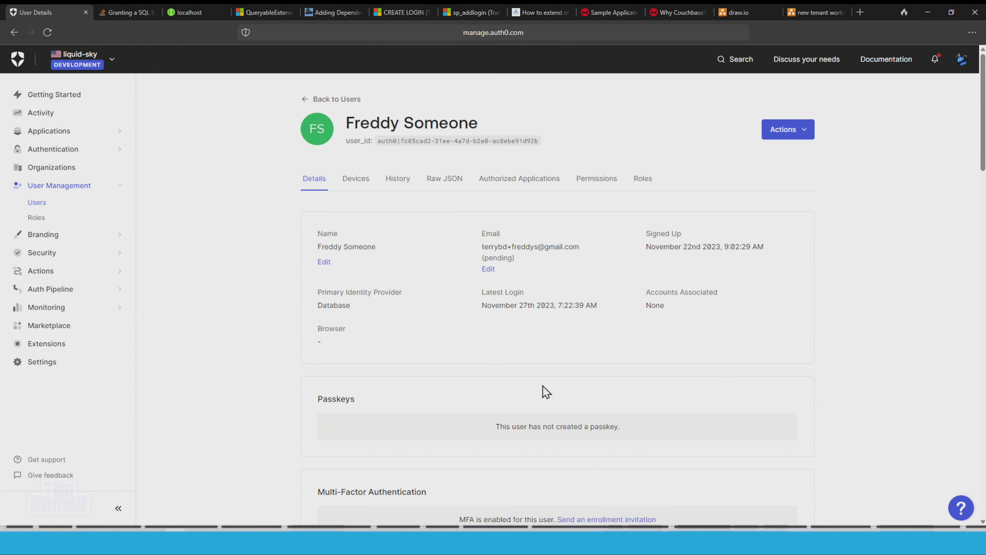
click(608, 192)
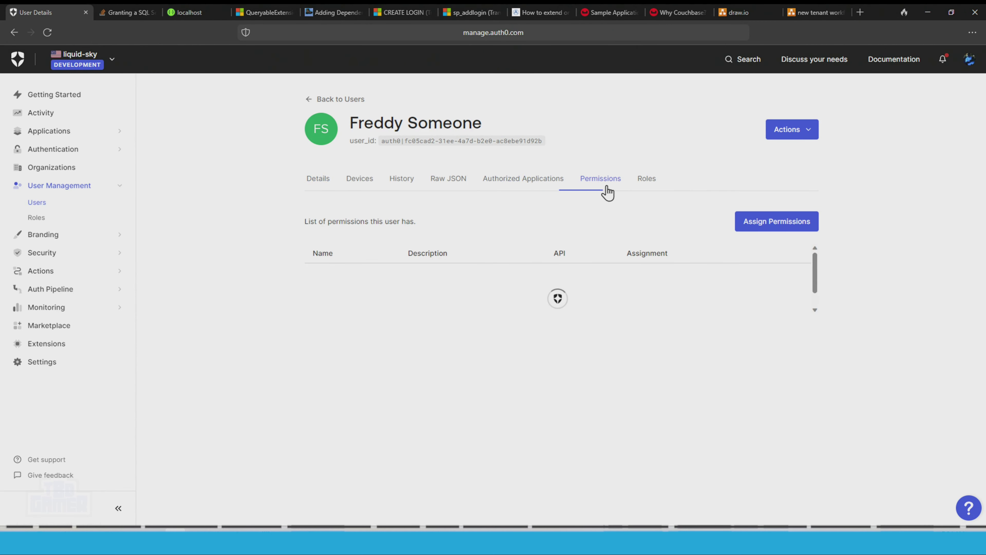
click(550, 186)
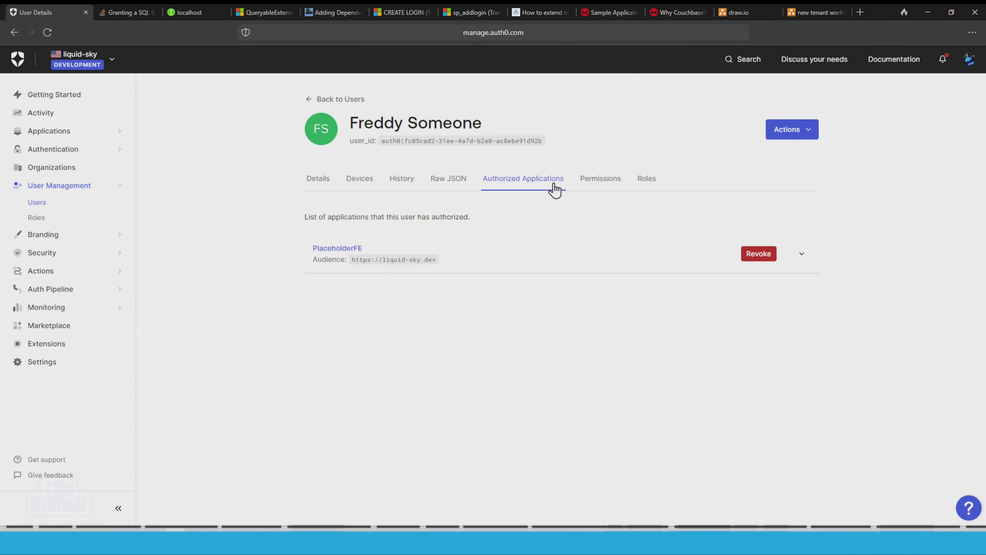
click(460, 185)
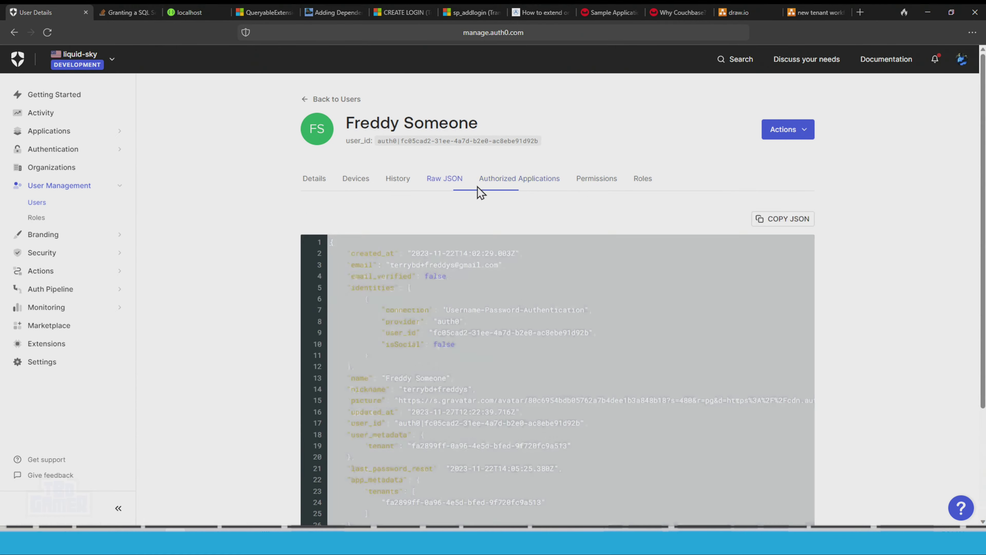
scroll(569, 263, down, 3)
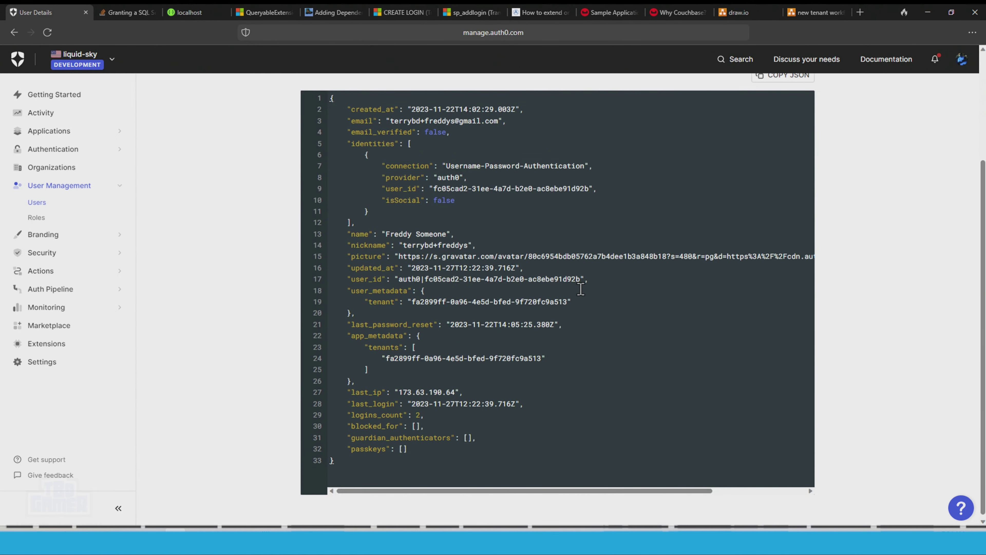
scroll(434, 155, up, 3)
click(390, 175)
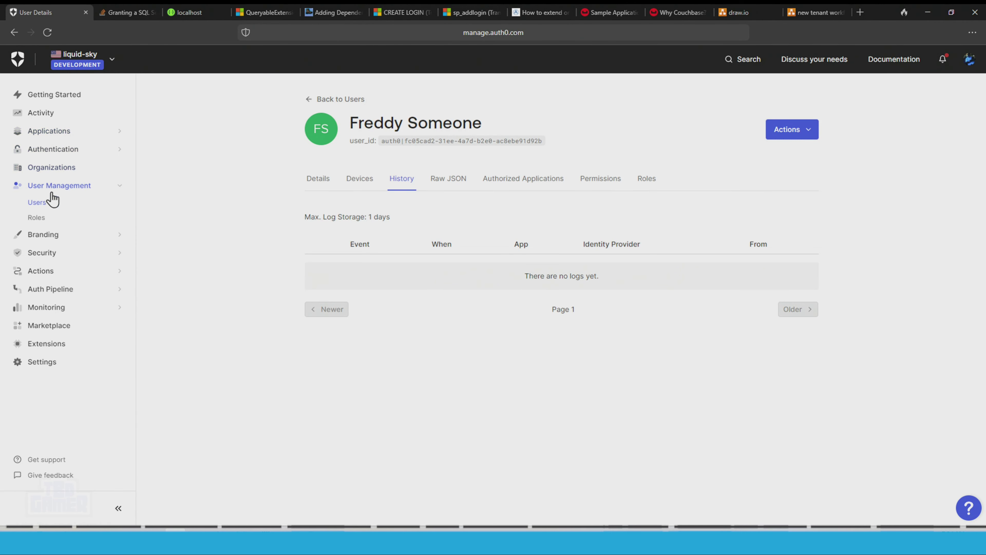
Check the Attack Protection page in the Security section, and switch to the new tenant workflow diagram in draw.io.
click(54, 258)
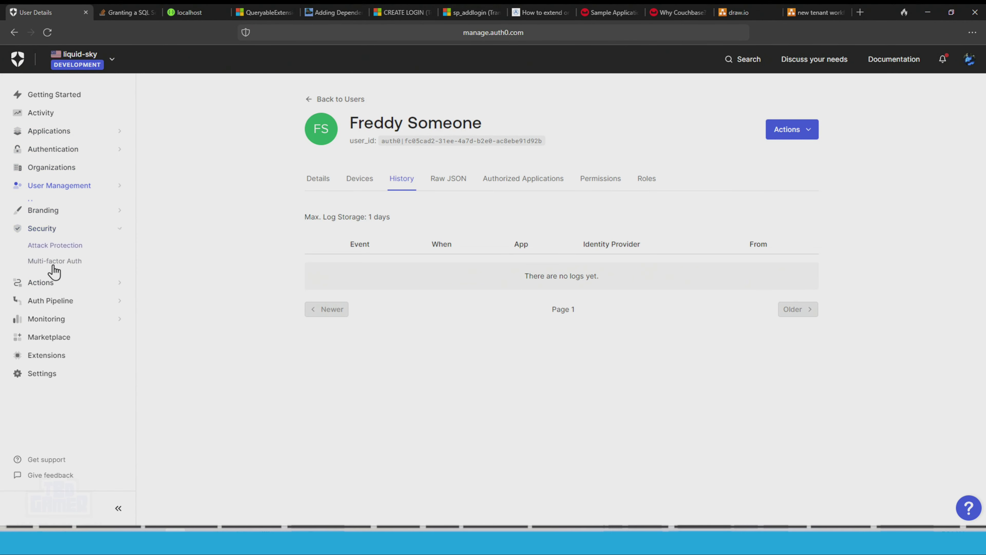
click(60, 241)
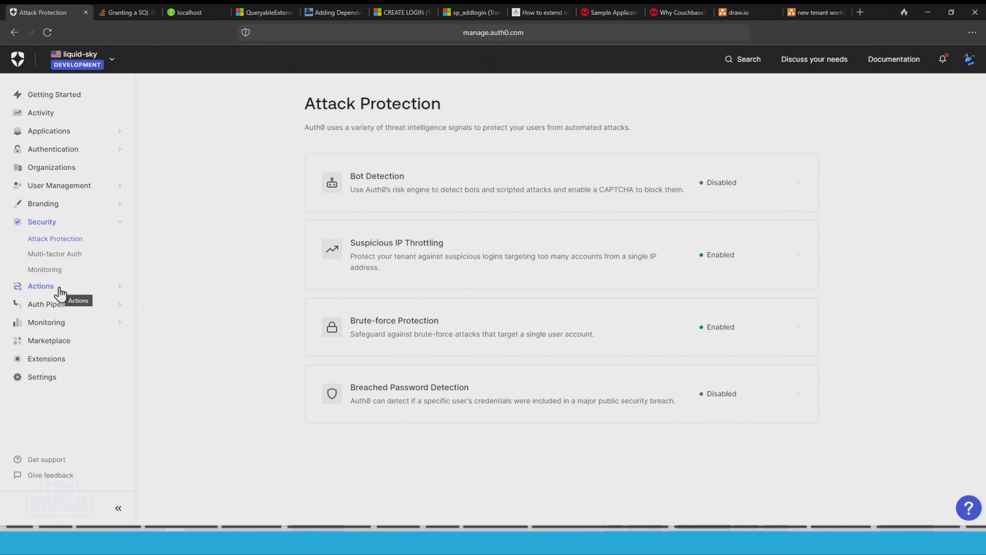
click(803, 16)
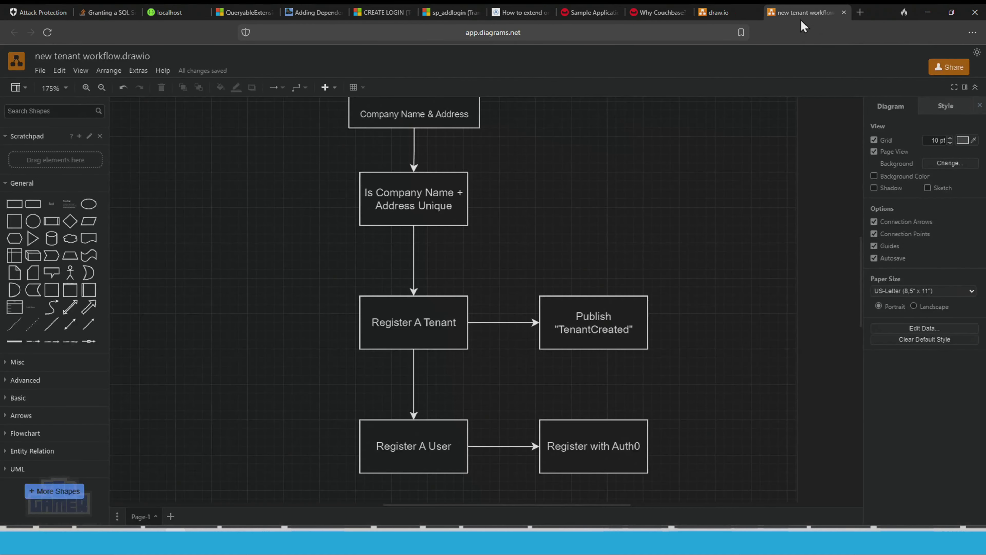
Search the web for "auth0 callback on confirmed email account" and read the Auth0 Community thread "Verify email in auth callback after sign up".
key(ctrl+t)
text(auth0)
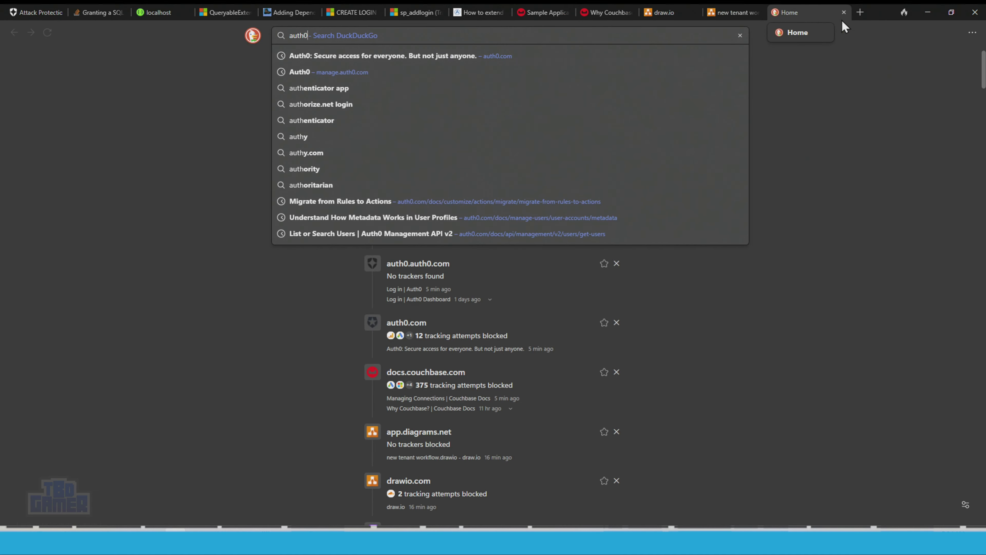
text( callback on)
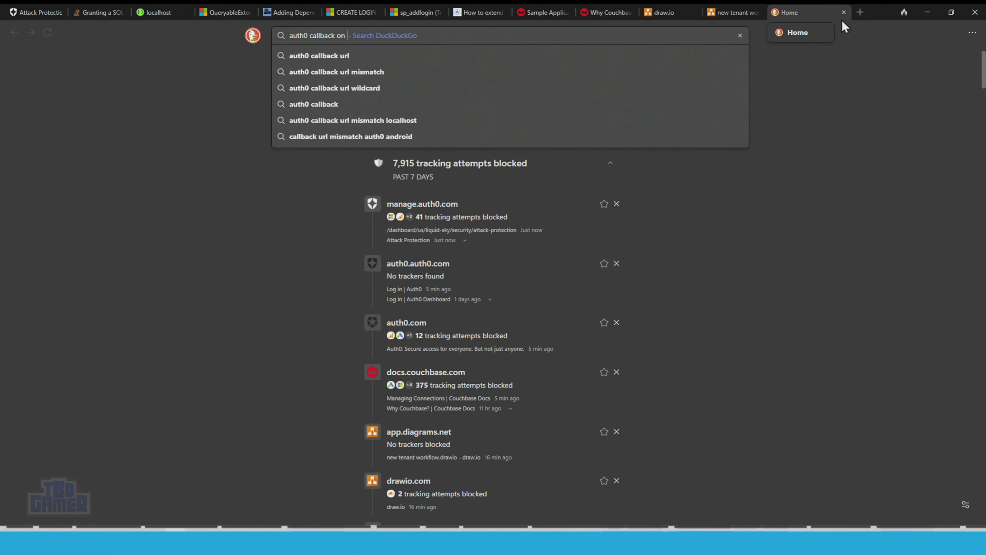
text( confirmed email acc)
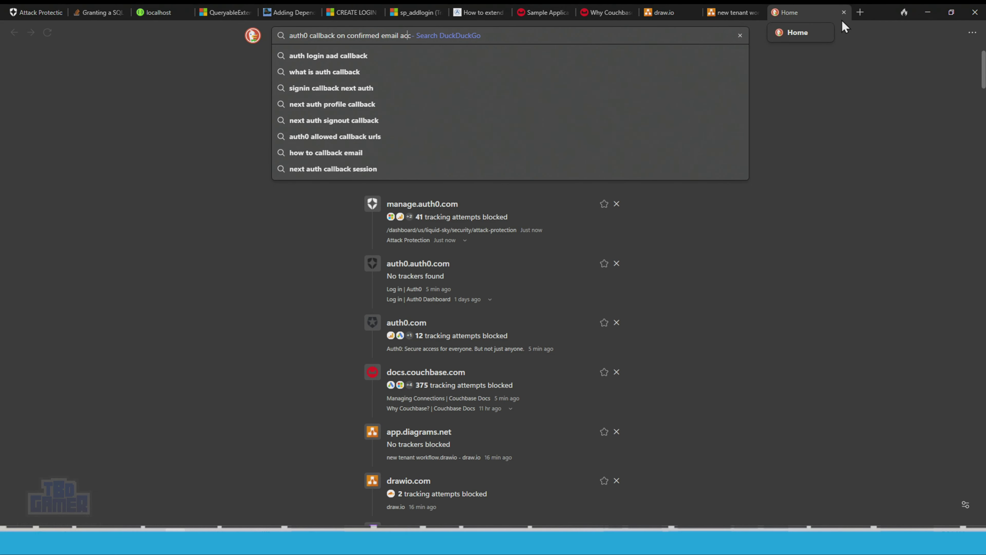
key(Return)
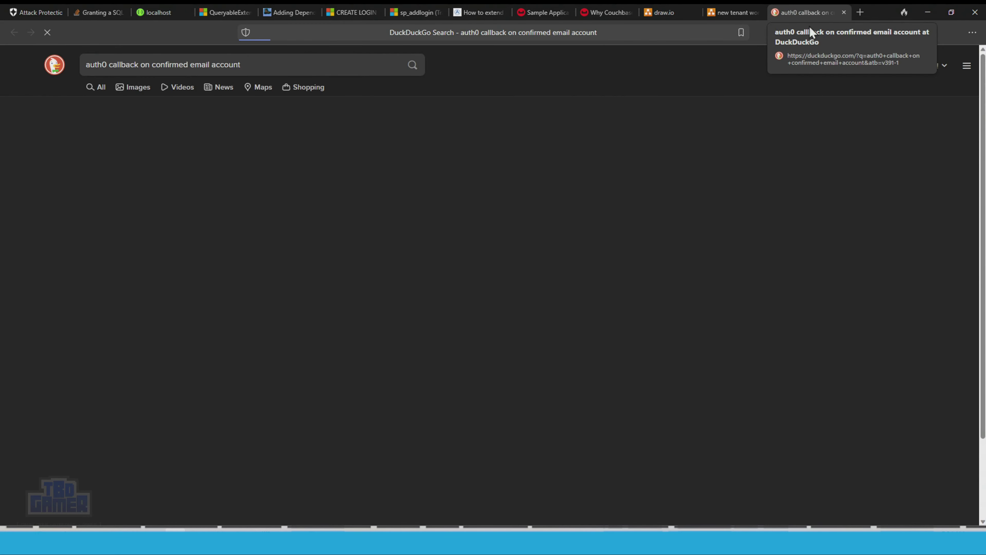
click(209, 146)
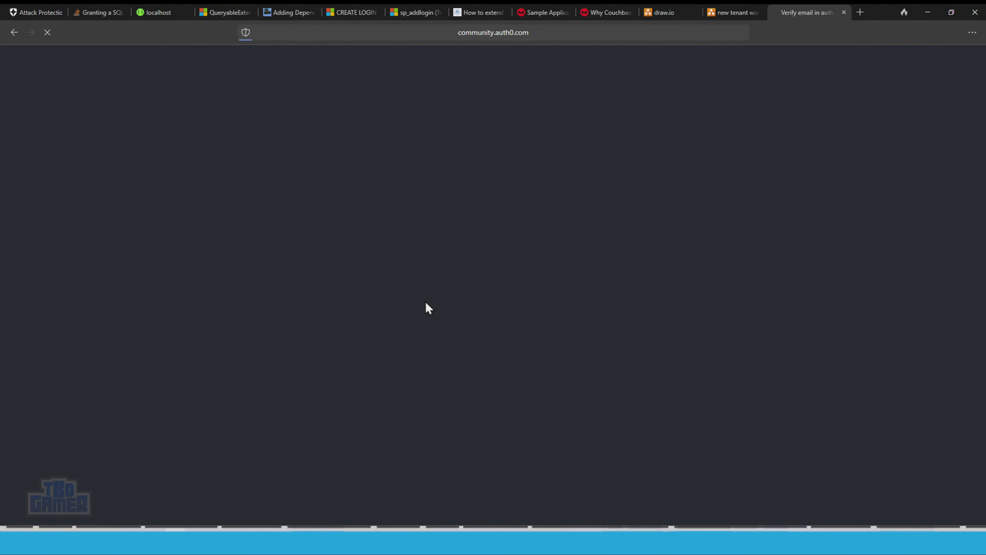
scroll(426, 301, down, 10)
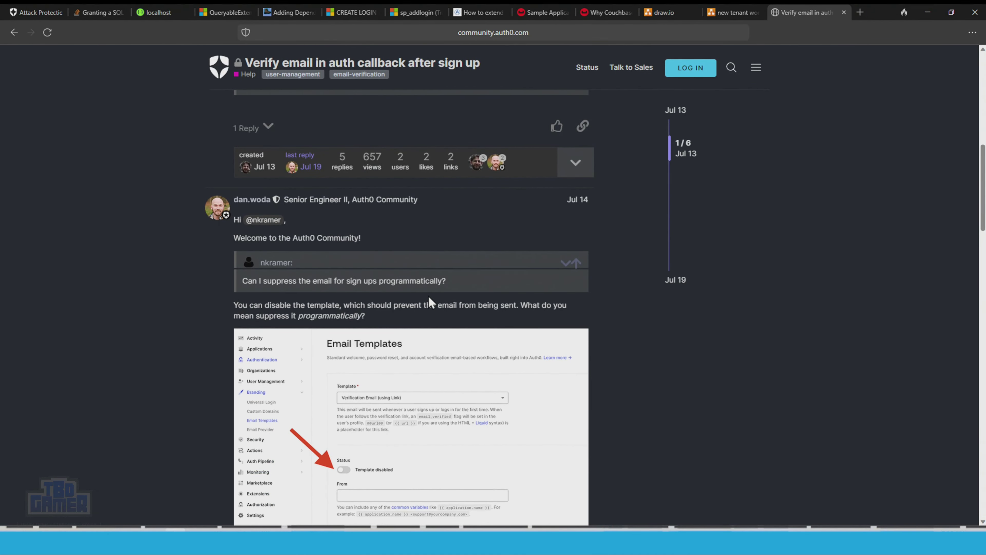
Open the email templates in the Auth0 dashboard and examine the settings and message of the Verification Email (using Link) template.
scroll(428, 296, down, 4)
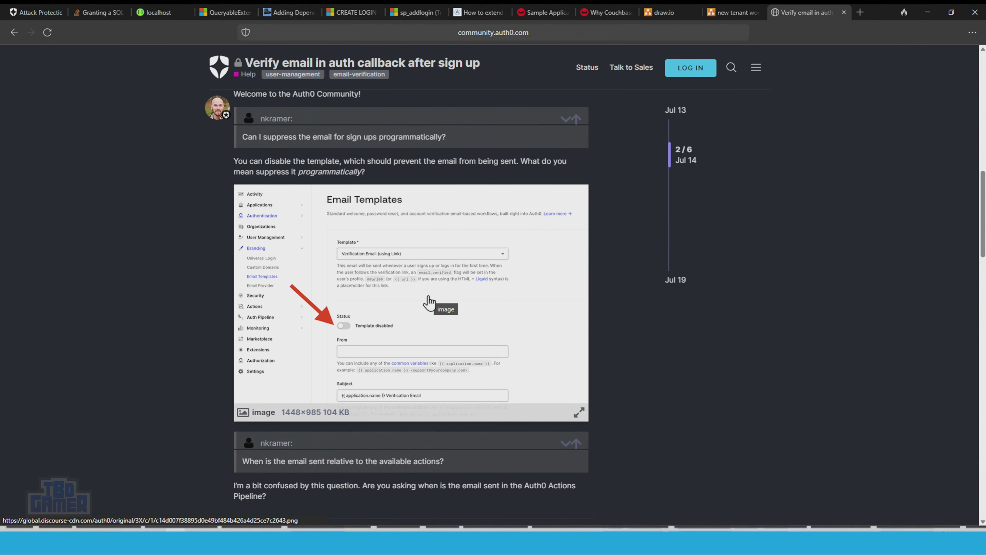
click(37, 12)
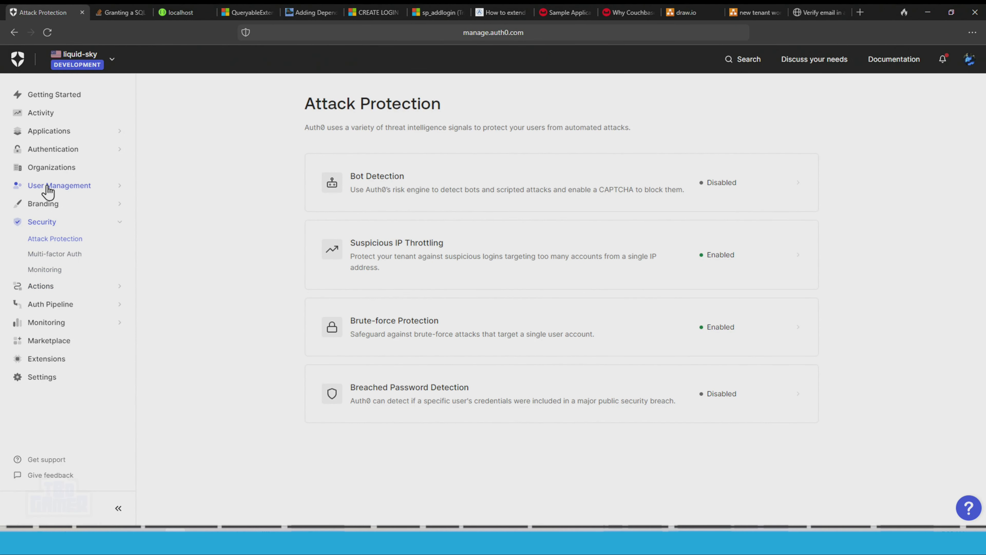
click(44, 203)
click(52, 252)
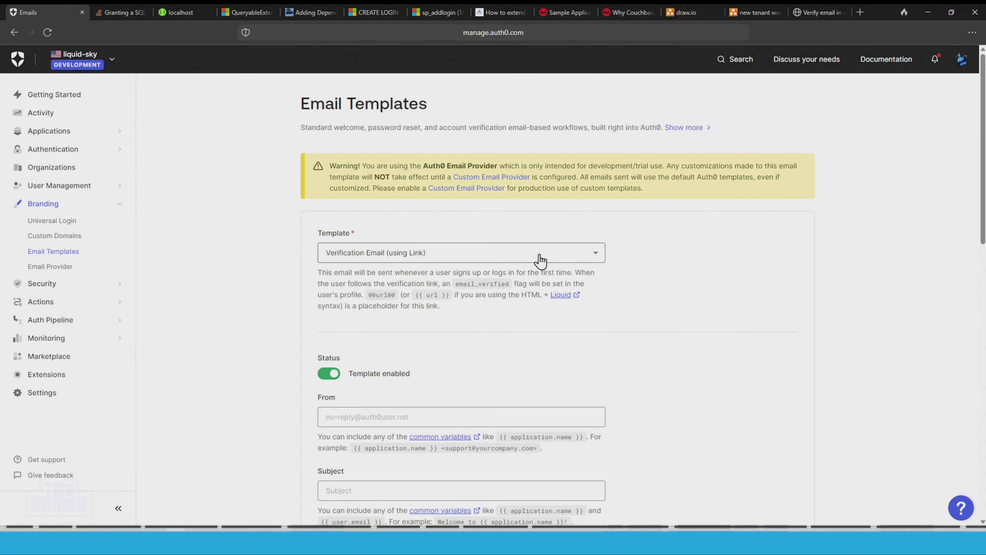
scroll(528, 321, down, 5)
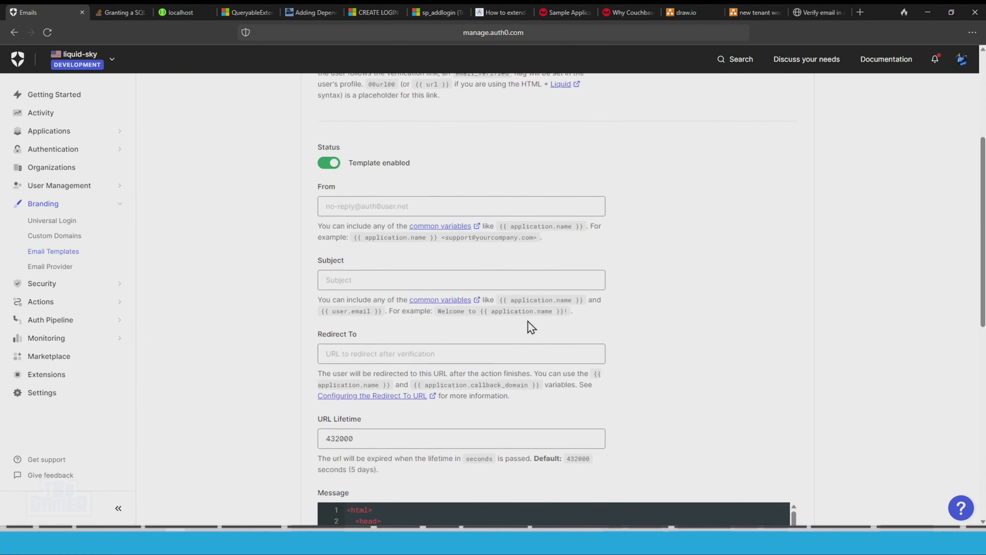
scroll(537, 316, down, 4)
scroll(537, 313, down, 12)
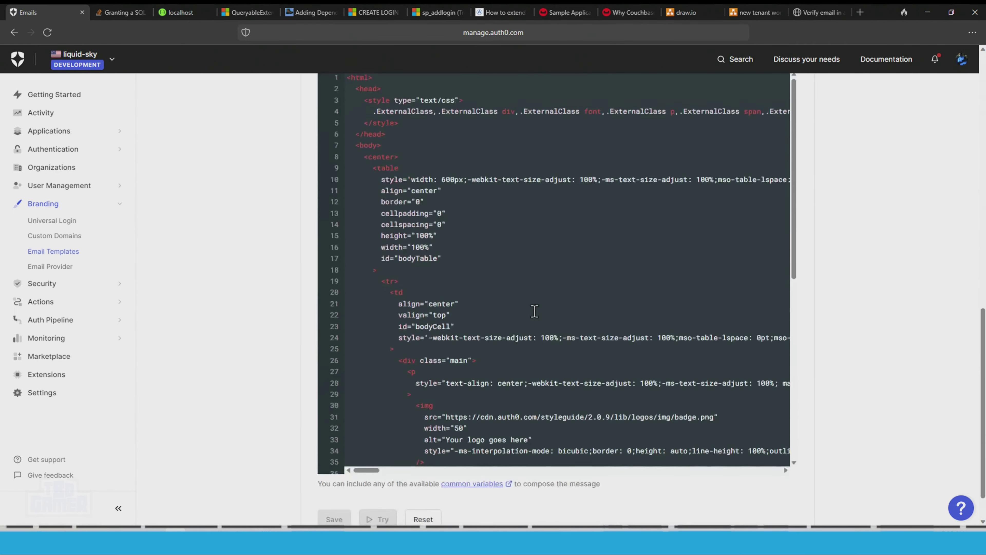
scroll(535, 371, up, 8)
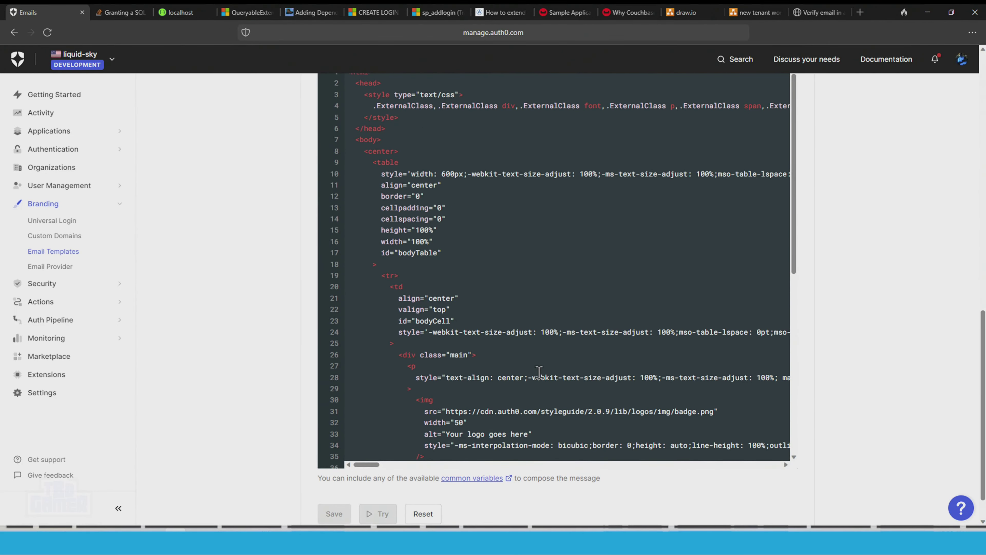
scroll(788, 359, up, 15)
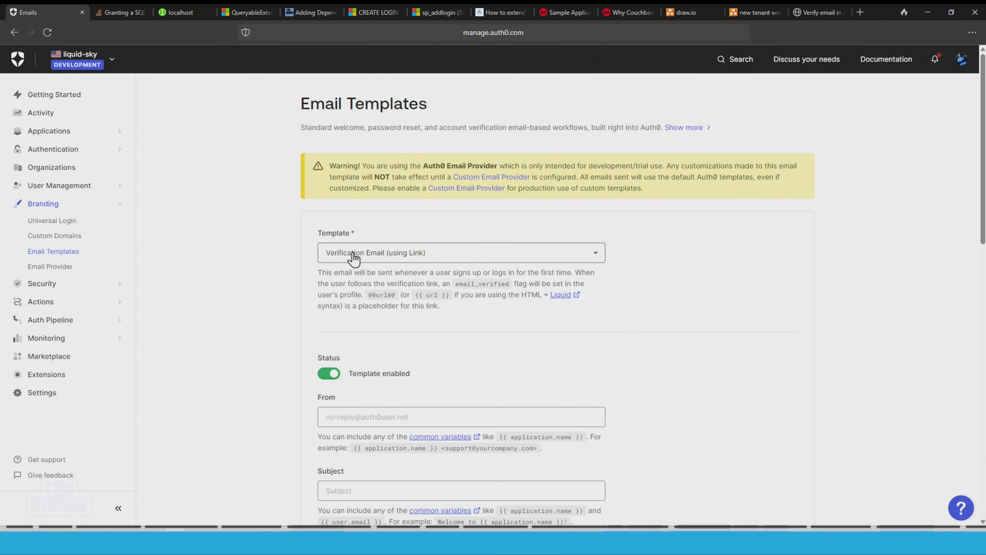
Select the Welcome Email template and examine its description, status, sender and subject fields, and HTML message.
click(355, 258)
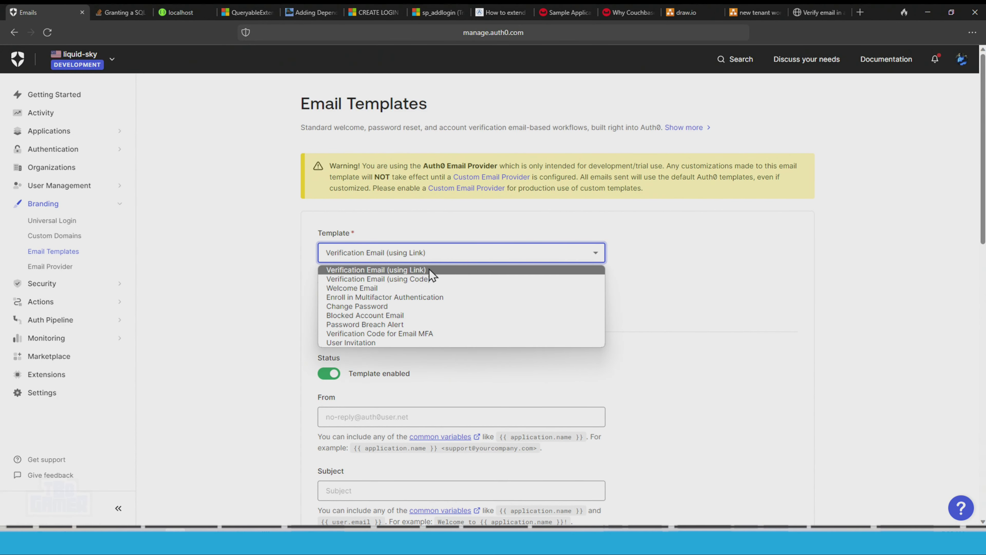
click(431, 288)
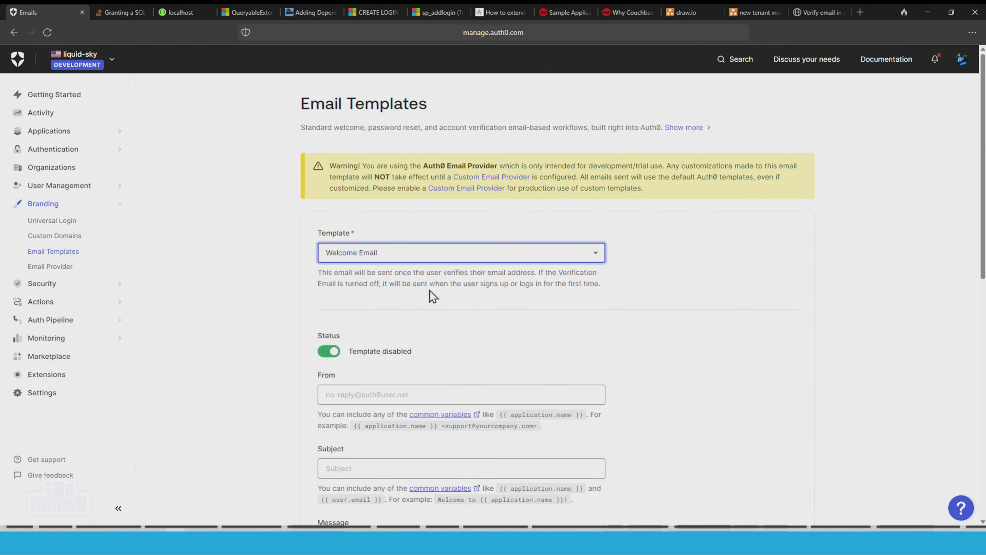
scroll(470, 319, down, 5)
scroll(473, 334, down, 5)
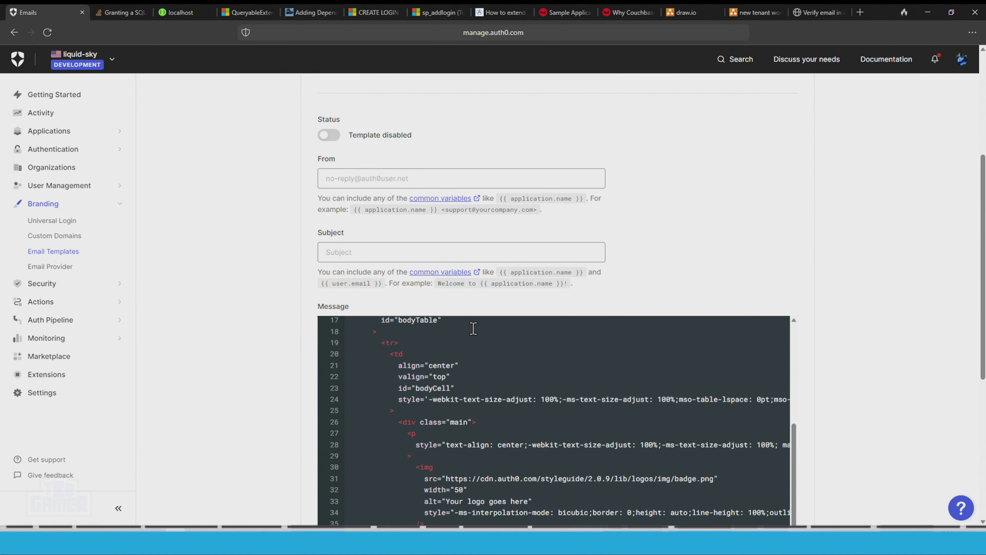
scroll(473, 327, down, 4)
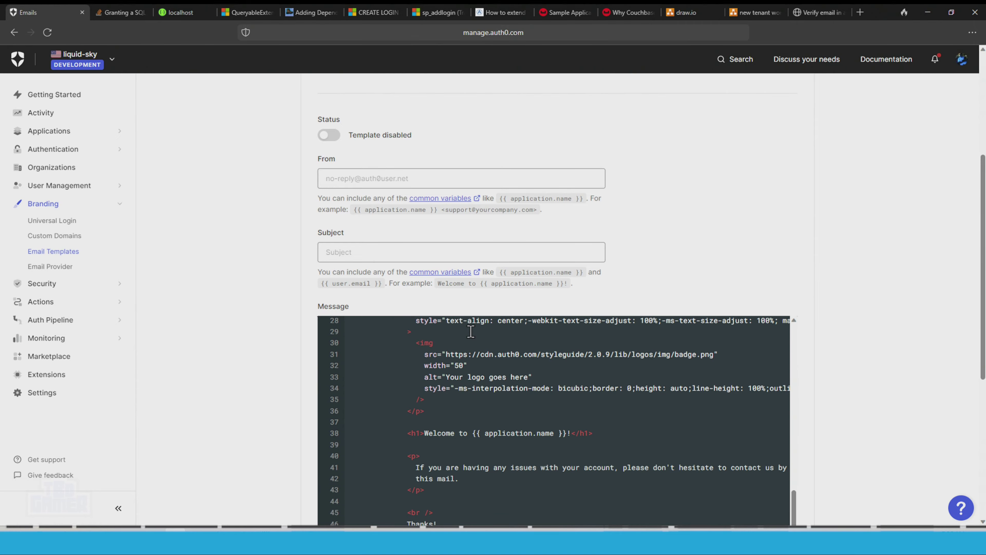
scroll(469, 328, down, 3)
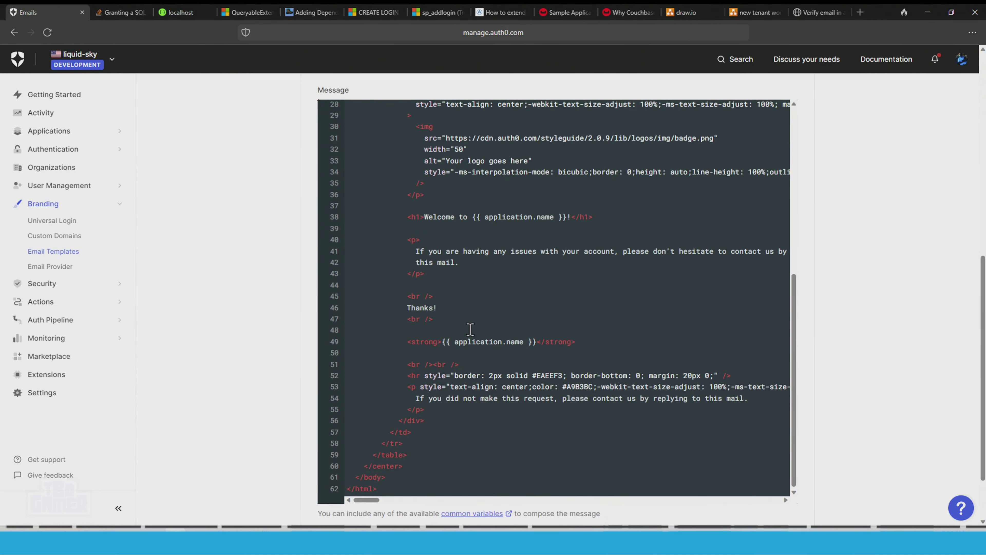
scroll(468, 326, up, 8)
scroll(490, 313, up, 5)
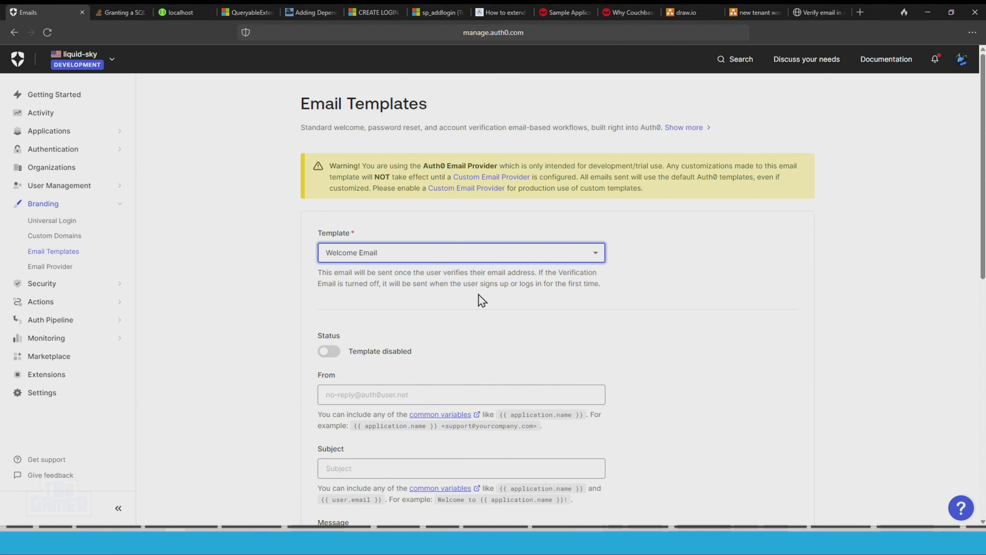
Select the Change Password template and check its description and the other available email template types.
click(448, 258)
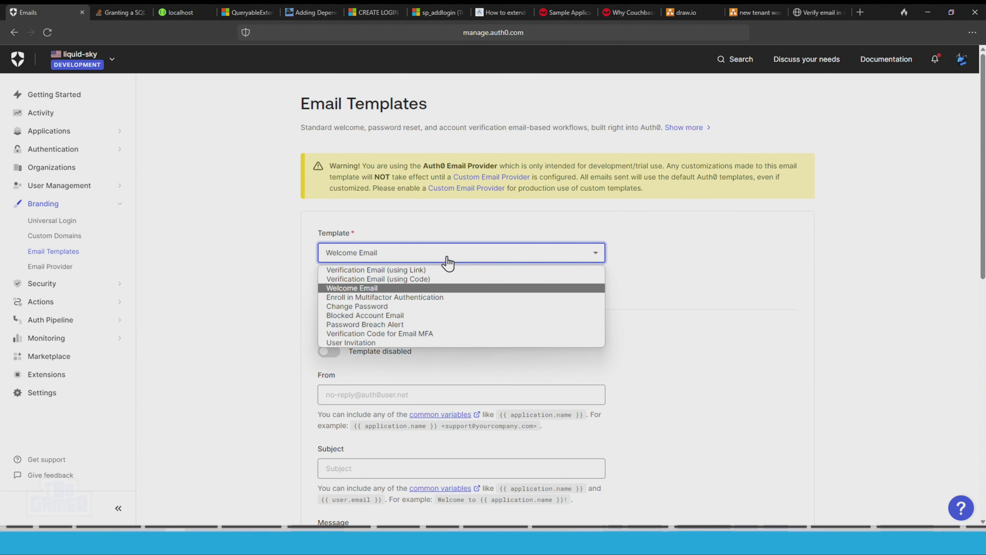
click(431, 306)
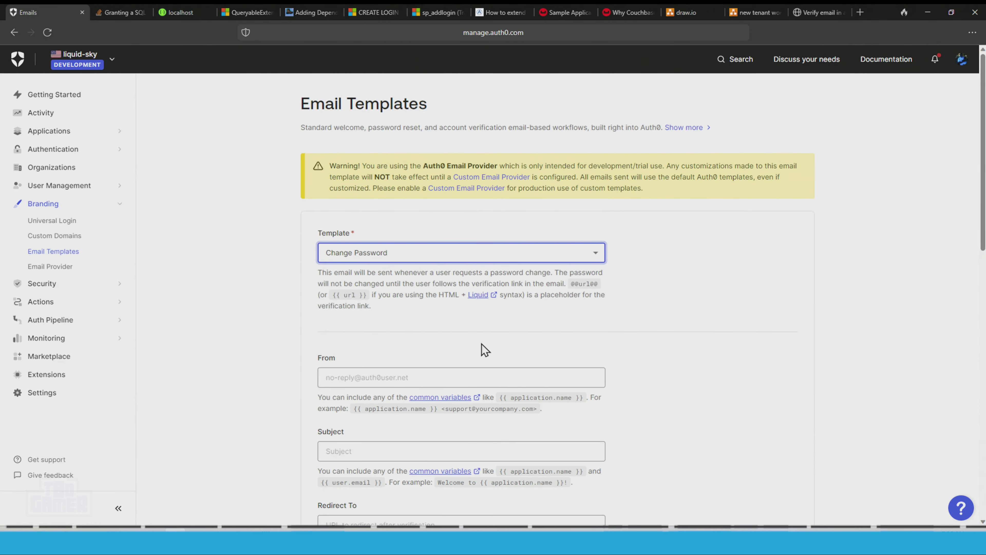
click(405, 257)
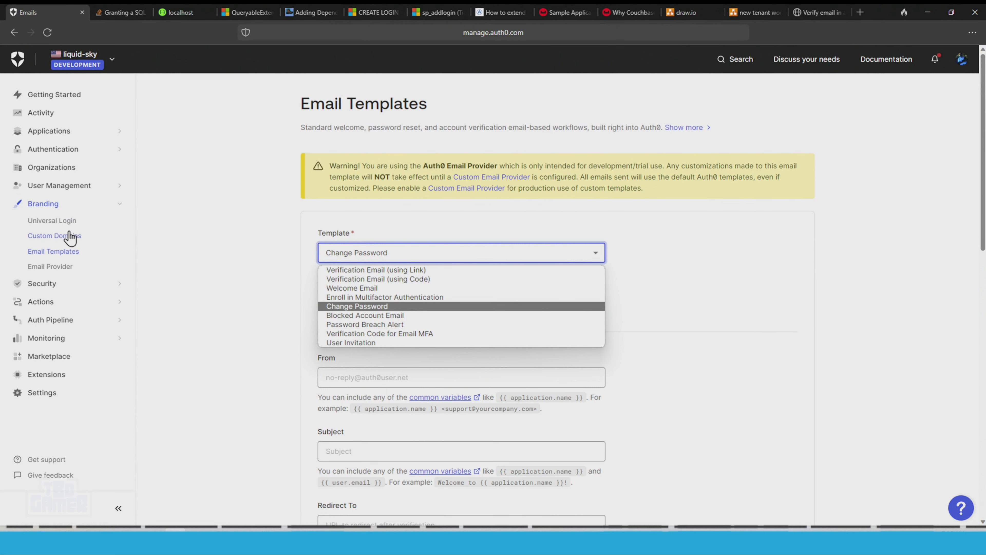
click(366, 257)
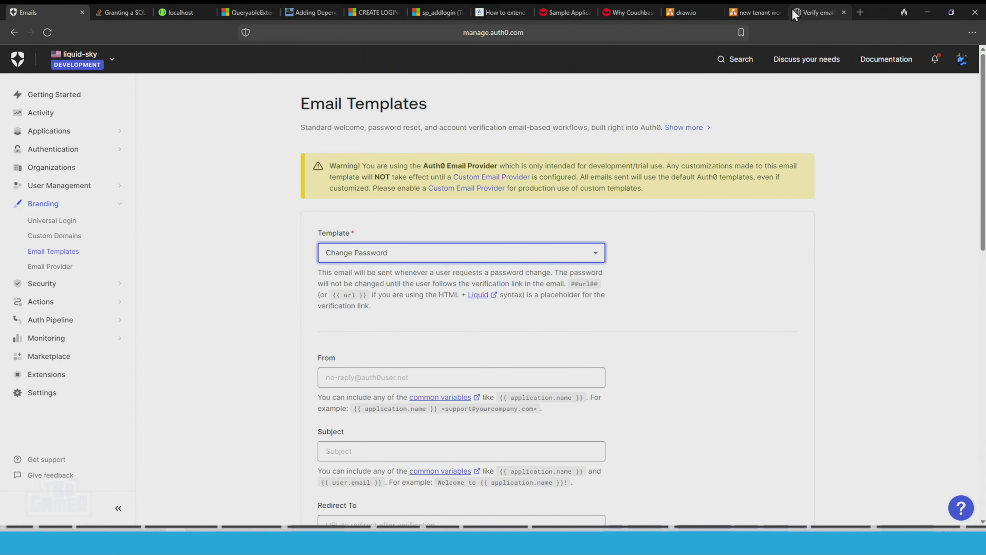
Search the web for "auth0 change password on first loging" in place of the open community thread.
click(801, 12)
click(500, 34)
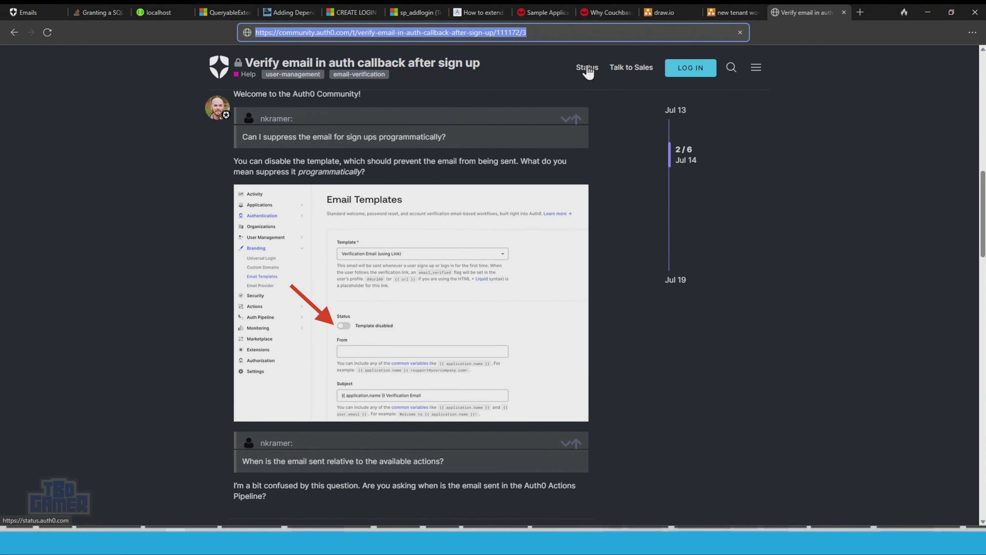
text(auth chang)
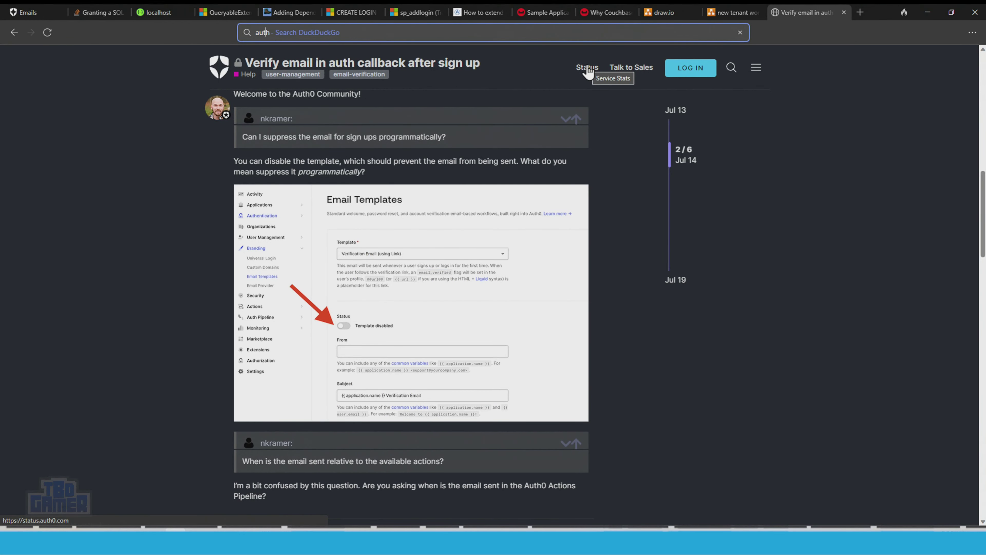
key(BackSpace)
key(BackSpace)
key(BackSpace)
key(BackSpace)
key(BackSpace)
key(BackSpace)
text(0)
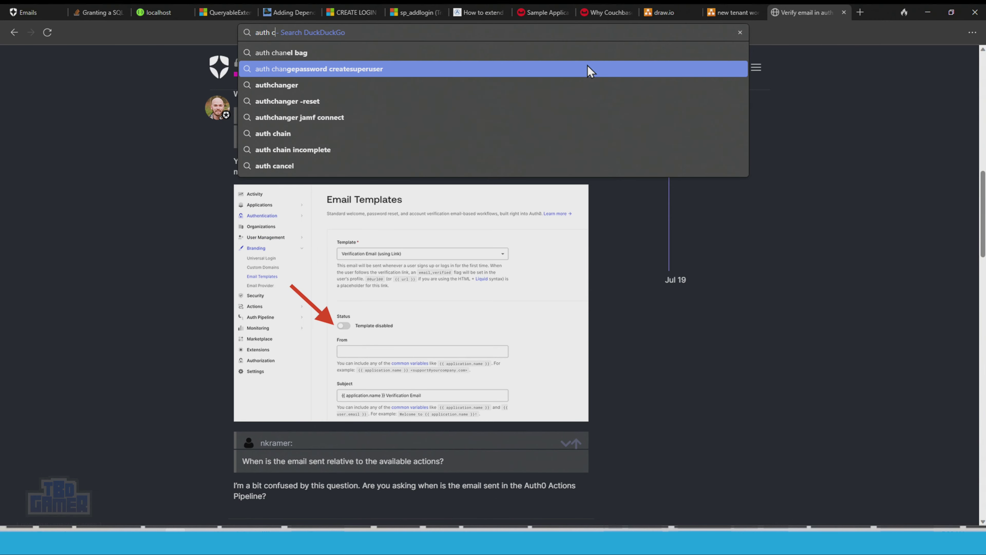
key(BackSpace)
text(- cha)
key(BackSpace)
key(BackSpace)
key(BackSpace)
key(BackSpace)
key(BackSpace)
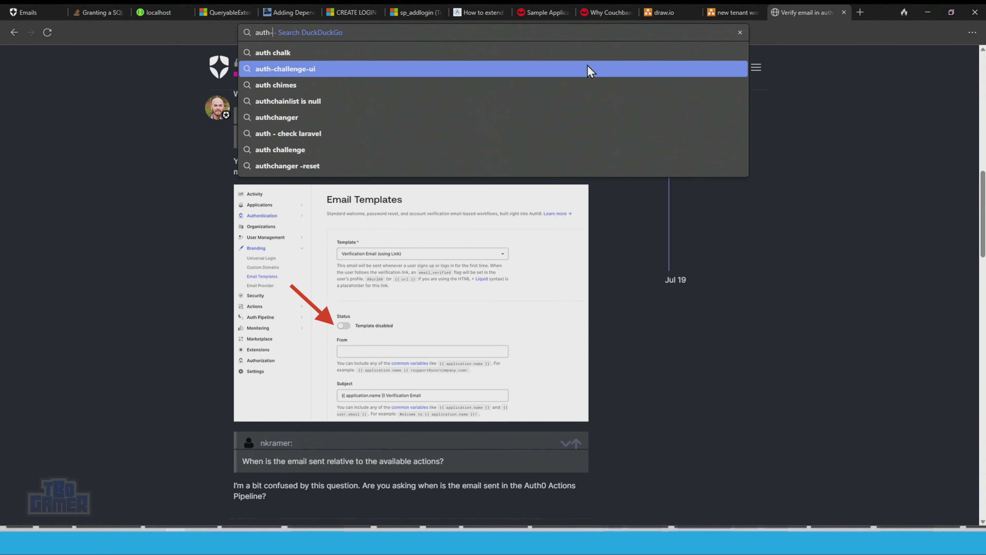
text(0 change a)
key(BackSpace)
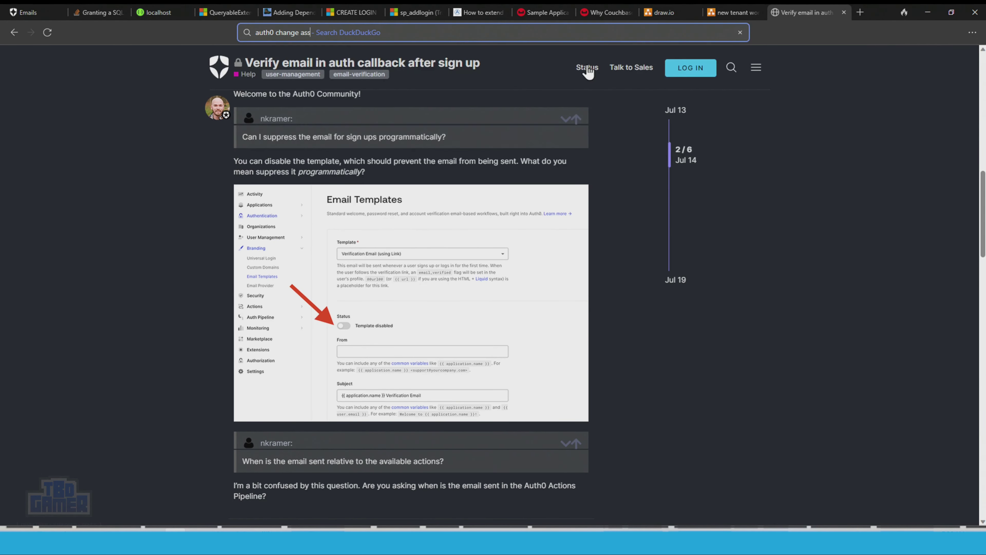
text(password on first loging)
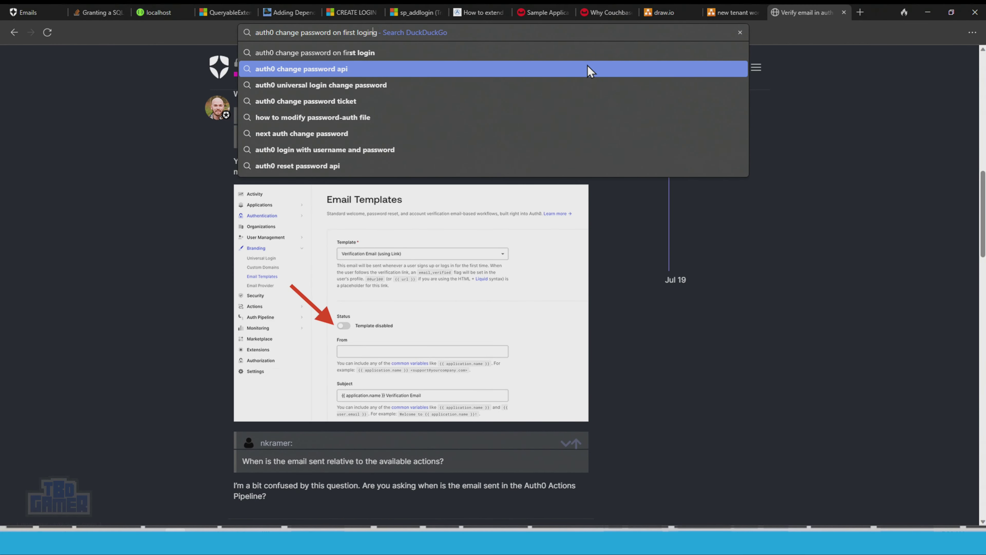
key(Return)
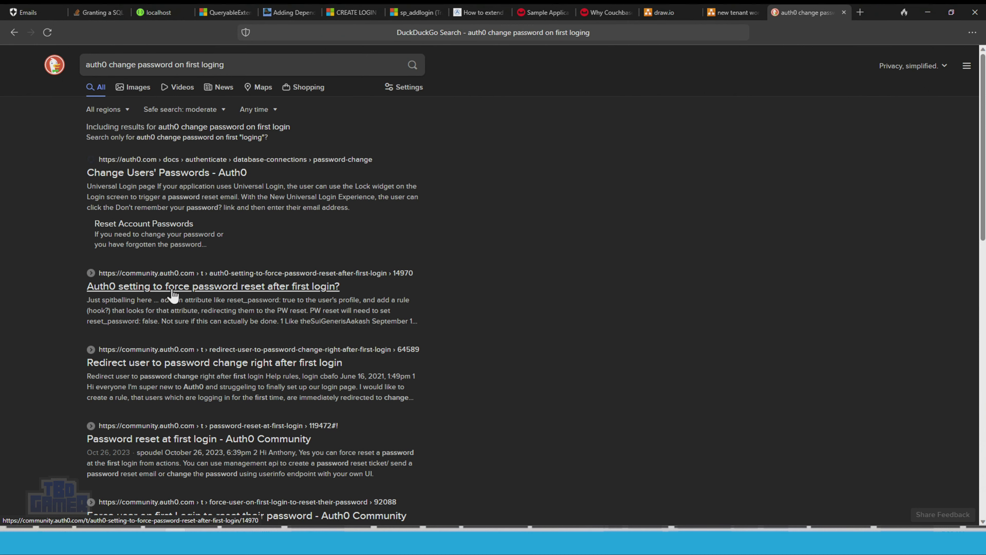
Skim the community thread "Auth0 setting to force password reset after first login?" and return to the search results.
click(172, 291)
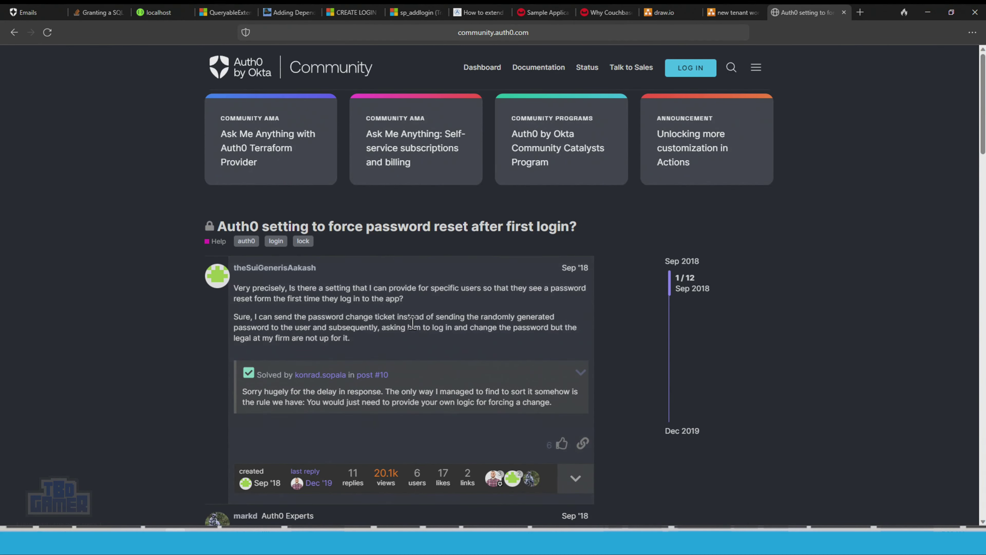
scroll(412, 322, down, 10)
key(alt+Left)
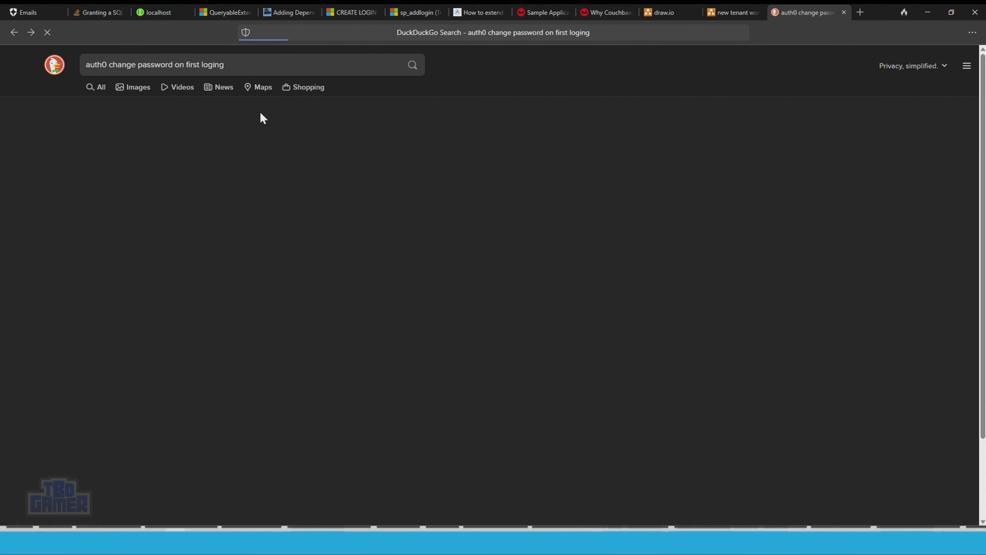
Refine the web search to "auth0 change password on verifying email".
drag(239, 64, 175, 64)
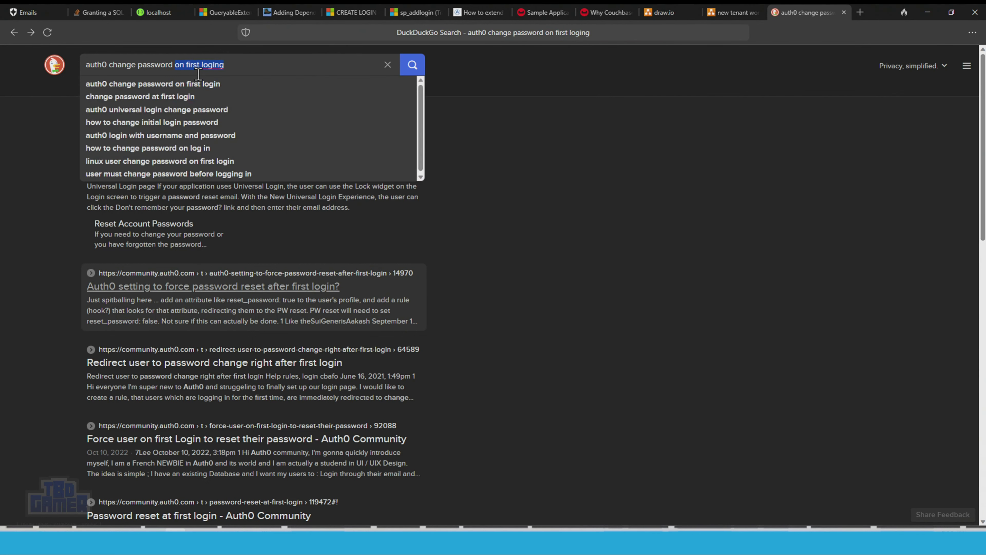
text(on verifying email)
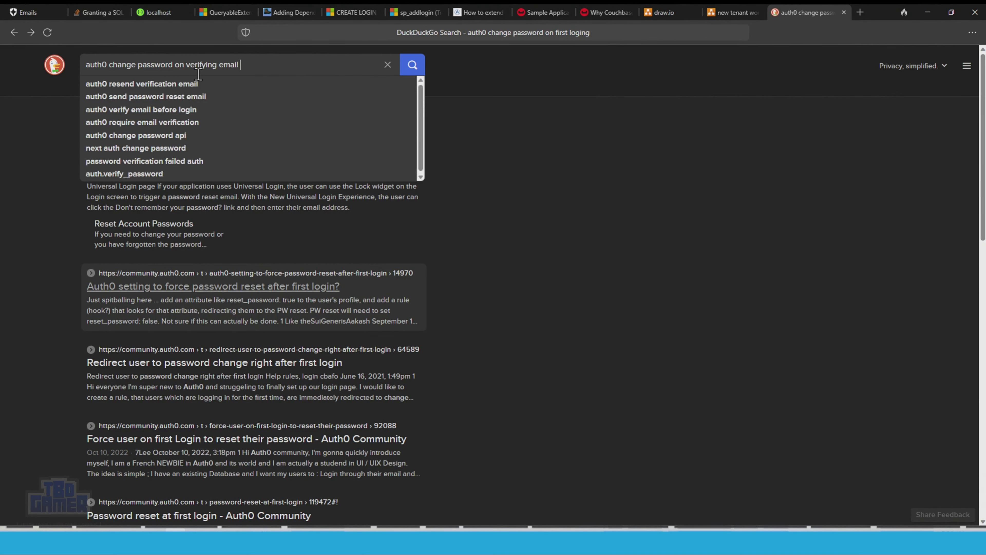
key(Return)
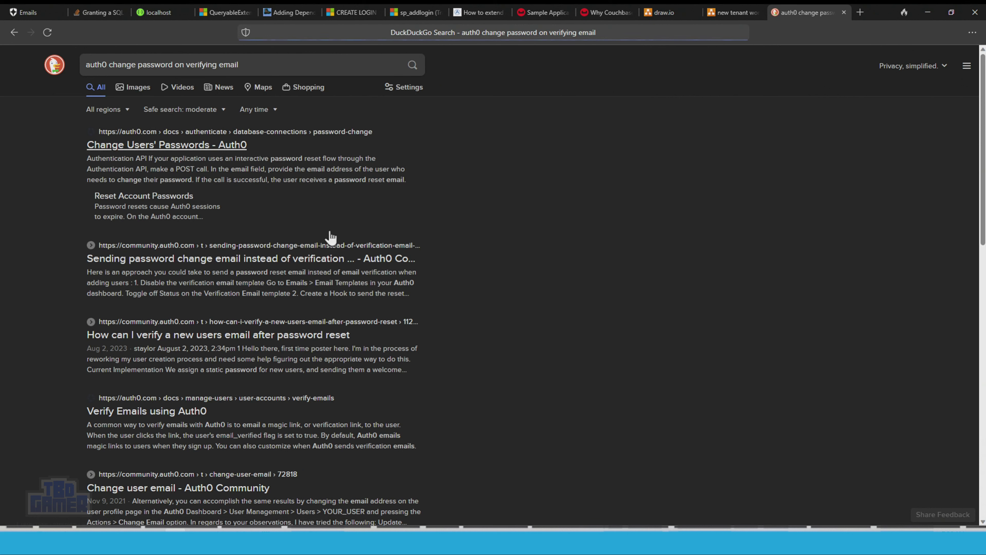
Open the community thread "Sending password change email instead of verification email for a new user" and read its solution's setup steps.
click(324, 270)
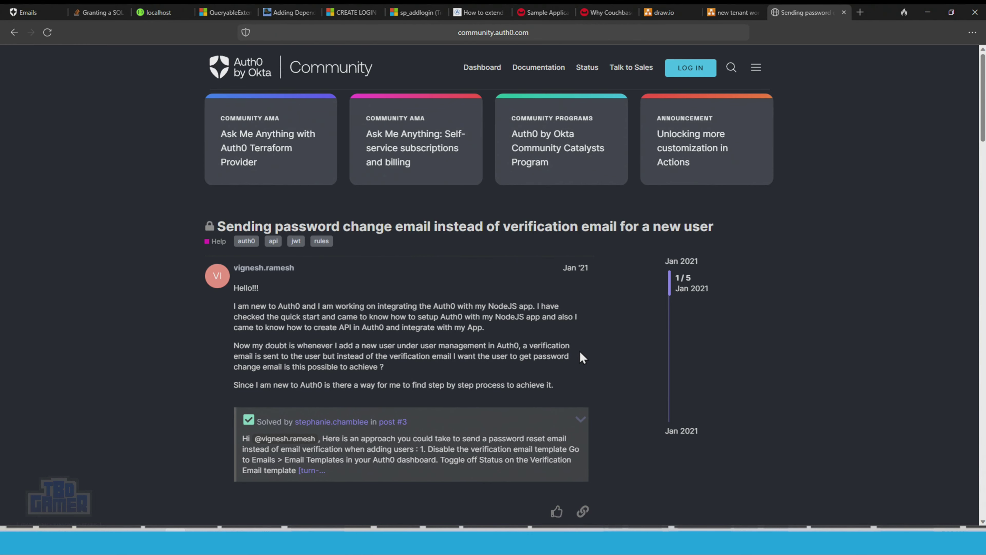
scroll(572, 345, down, 9)
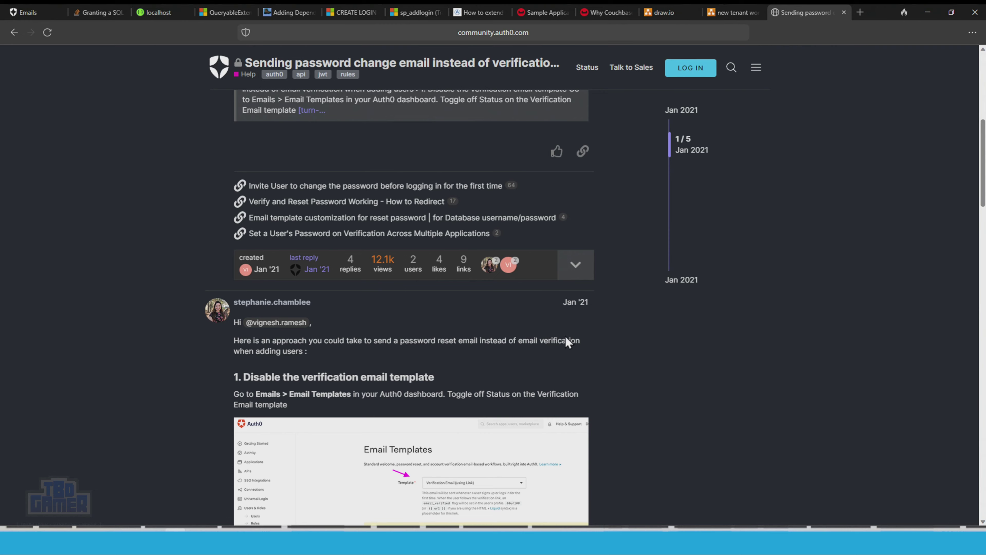
scroll(563, 336, down, 4)
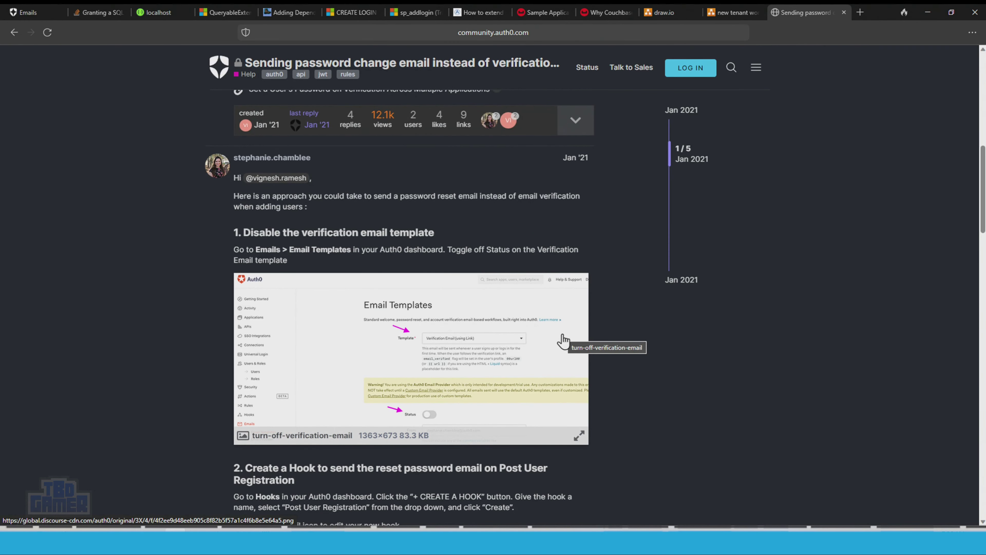
scroll(563, 341, down, 4)
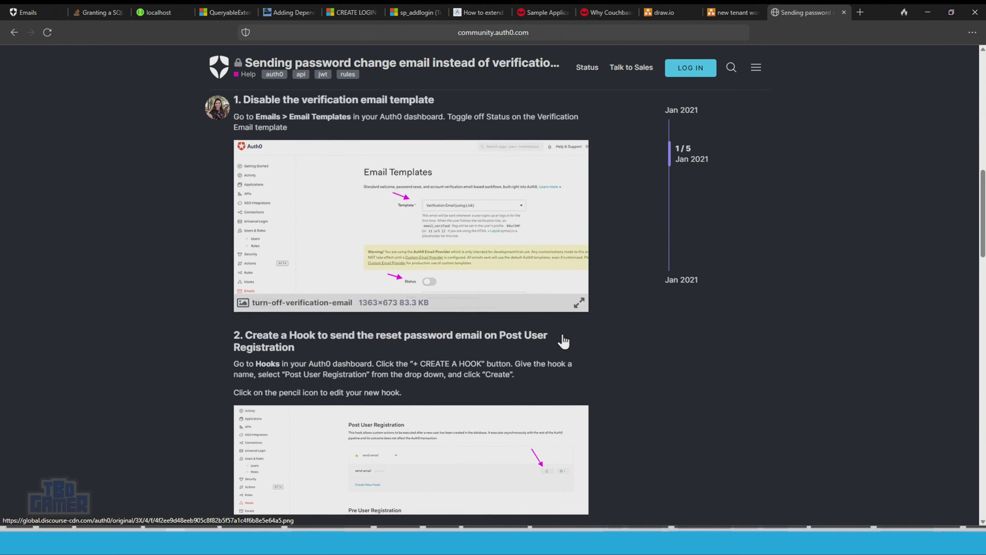
scroll(562, 341, down, 2)
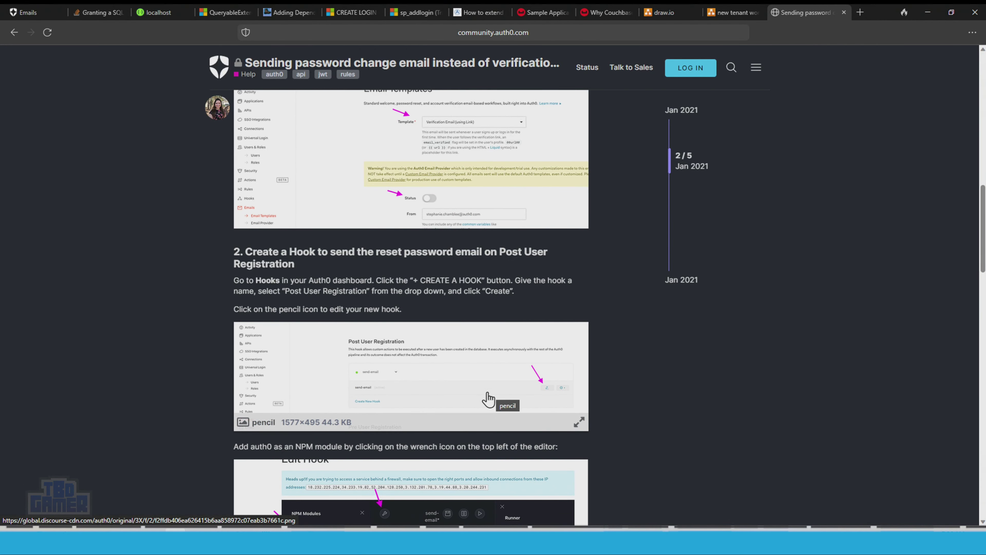
scroll(489, 398, down, 5)
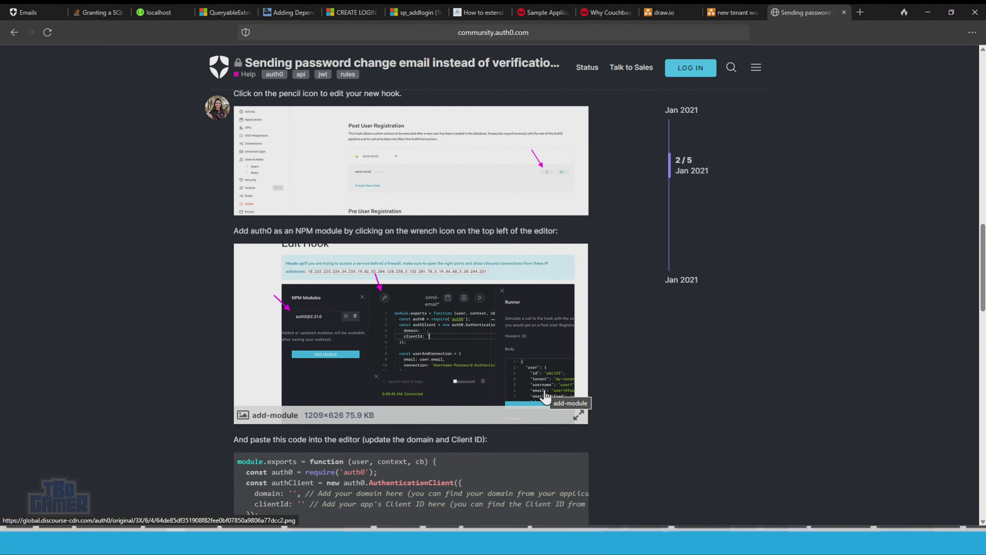
Check the Hooks page and the Actions flows in the Auth0 dashboard for a post-registration trigger.
click(24, 12)
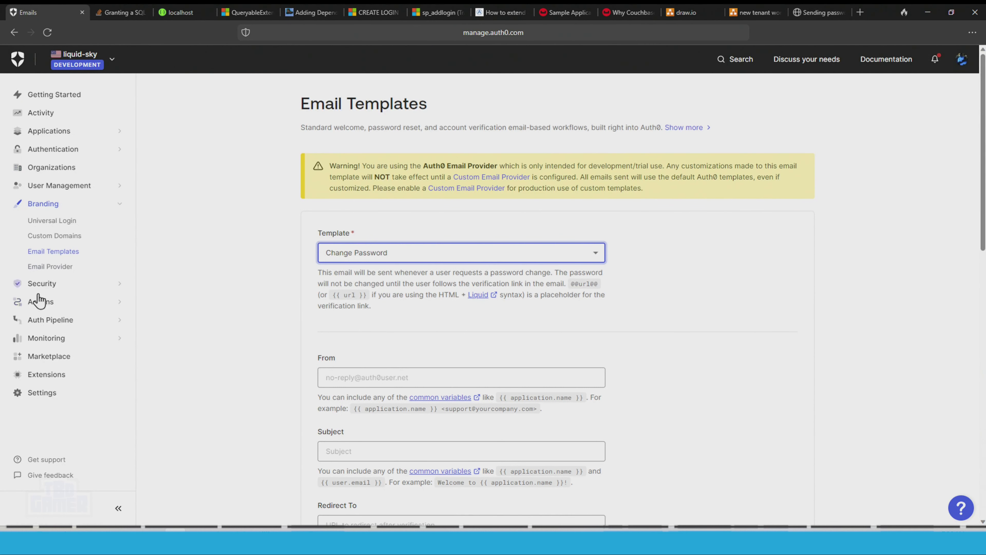
click(48, 317)
click(55, 294)
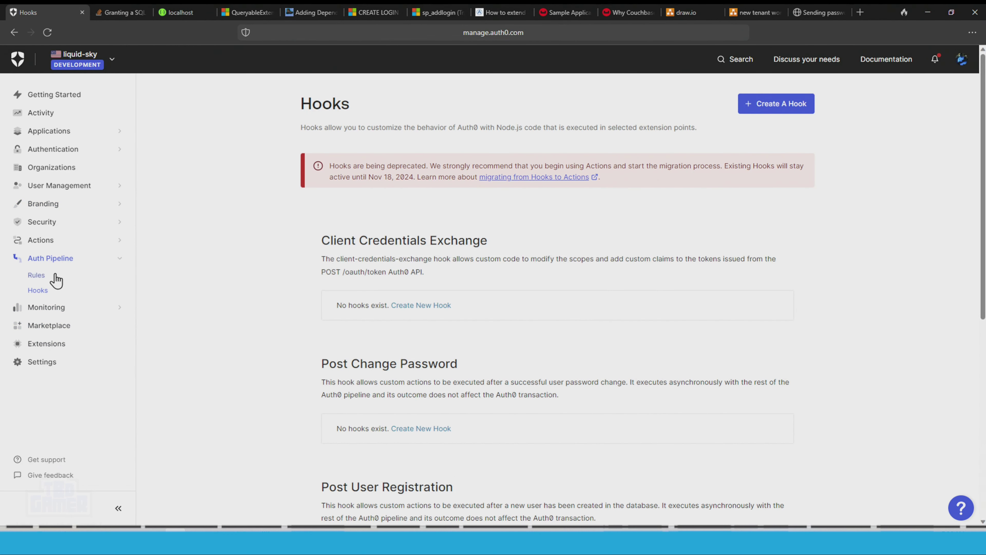
click(60, 242)
click(82, 263)
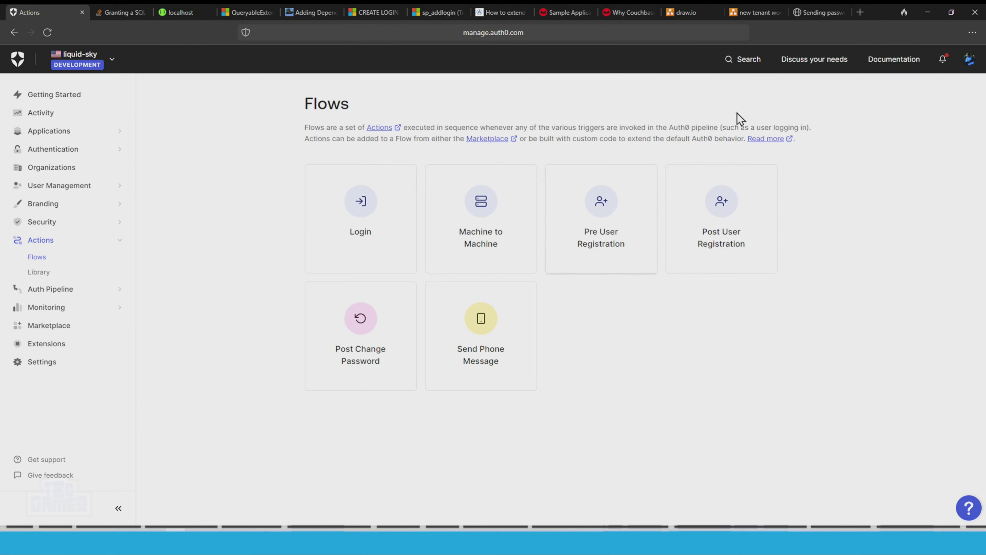
Return to the community thread and examine the hook's code, particularly the requestChangePasswordEmail call, along with its setup instructions.
click(820, 12)
scroll(629, 404, down, 3)
scroll(634, 395, down, 1)
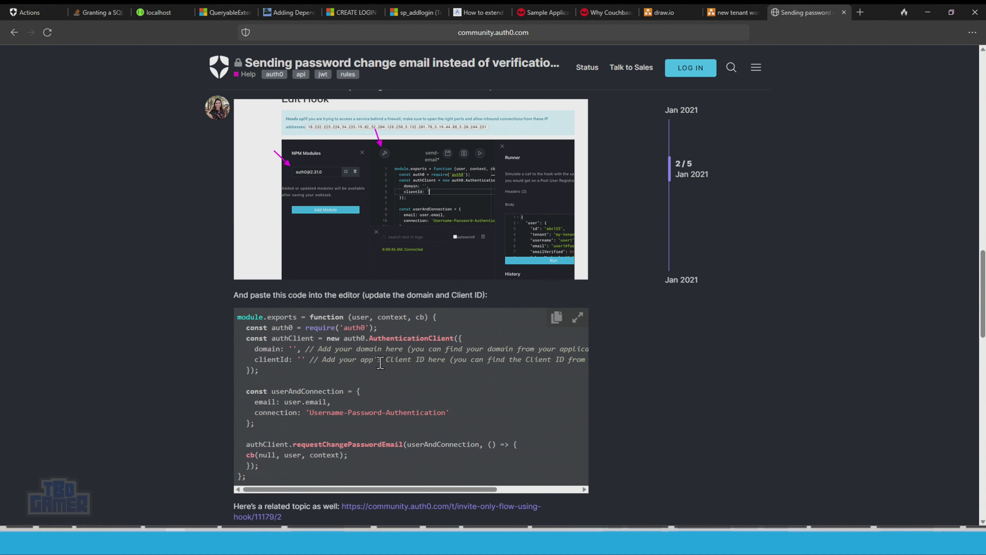
scroll(380, 362, up, 3)
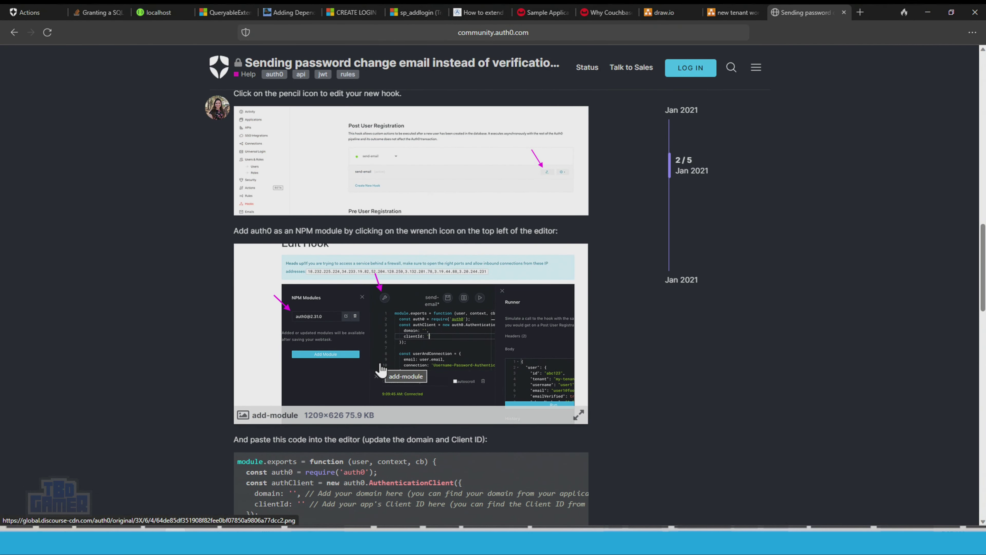
scroll(381, 369, up, 3)
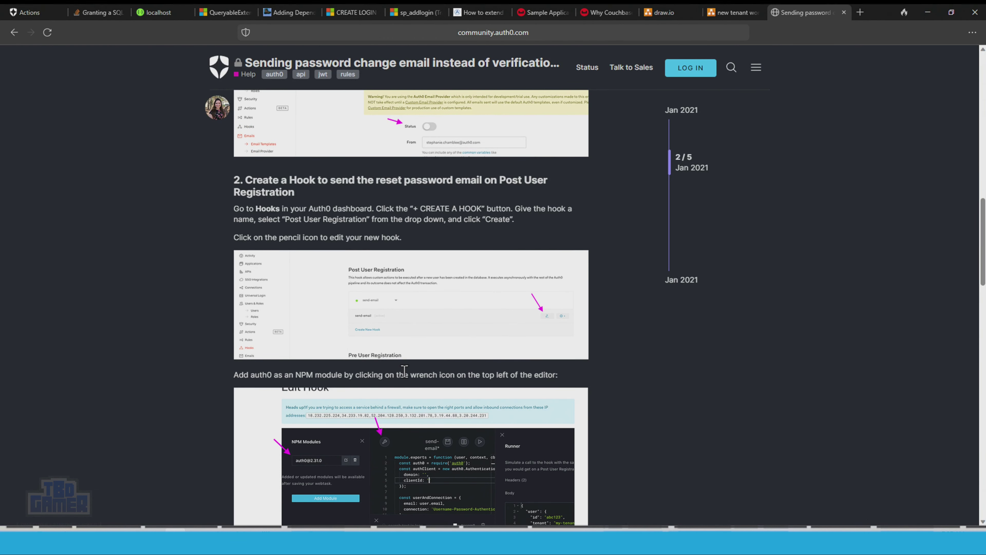
scroll(408, 376, down, 6)
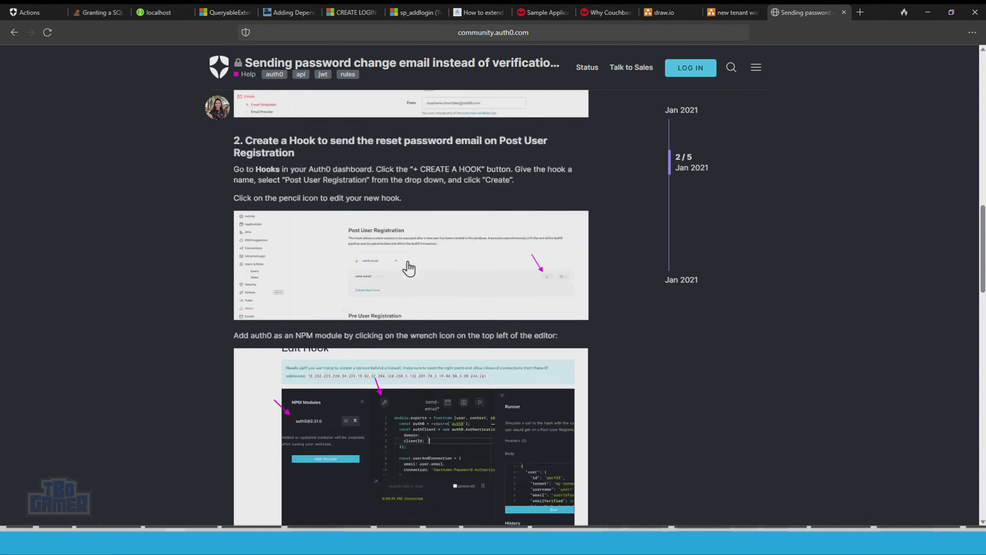
scroll(444, 389, down, 2)
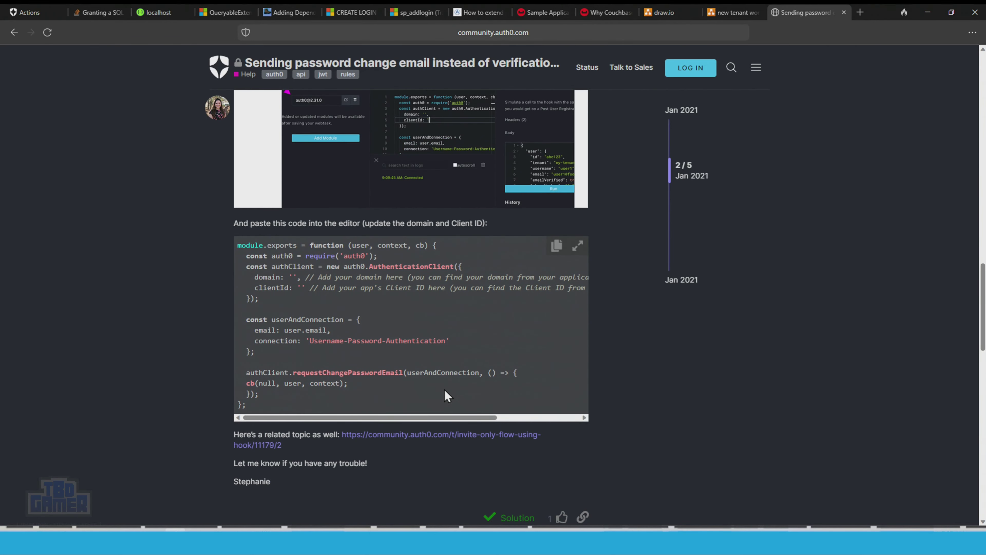
double_click(349, 373)
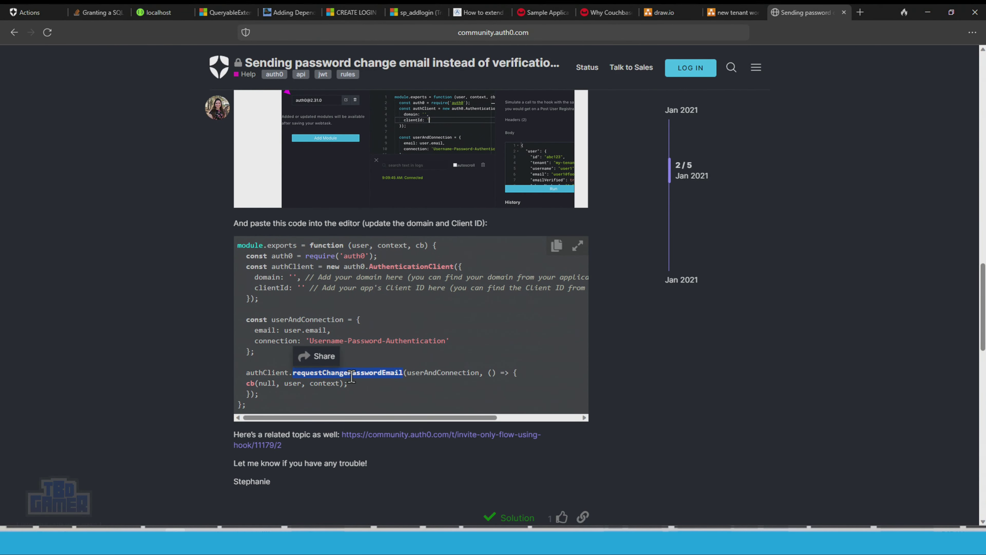
scroll(443, 378, down, 4)
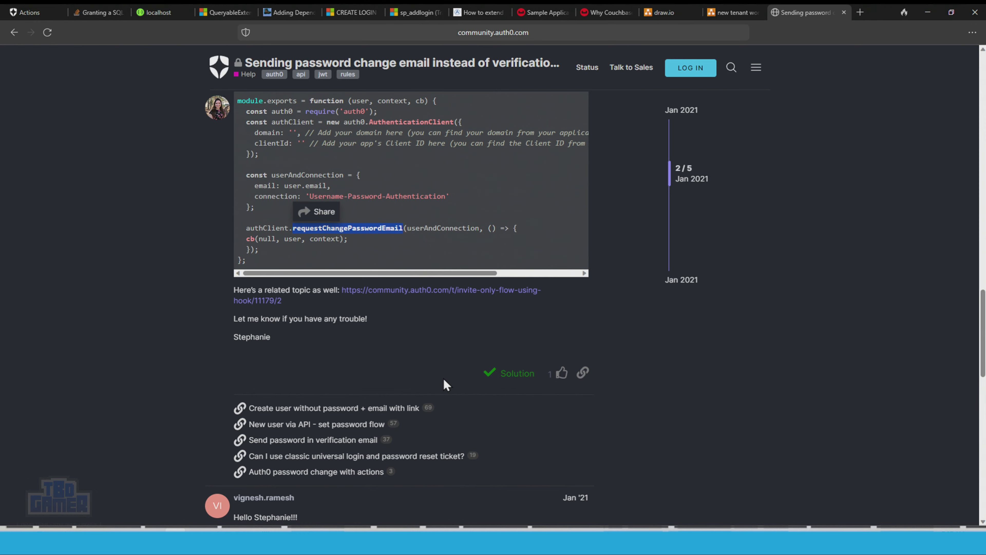
scroll(443, 379, up, 2)
scroll(443, 379, up, 2)
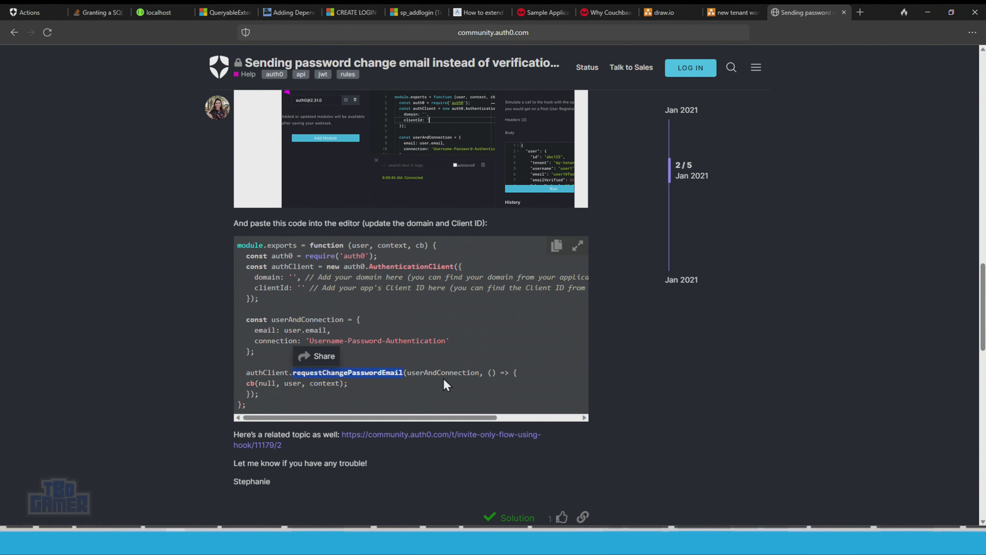
scroll(443, 378, up, 6)
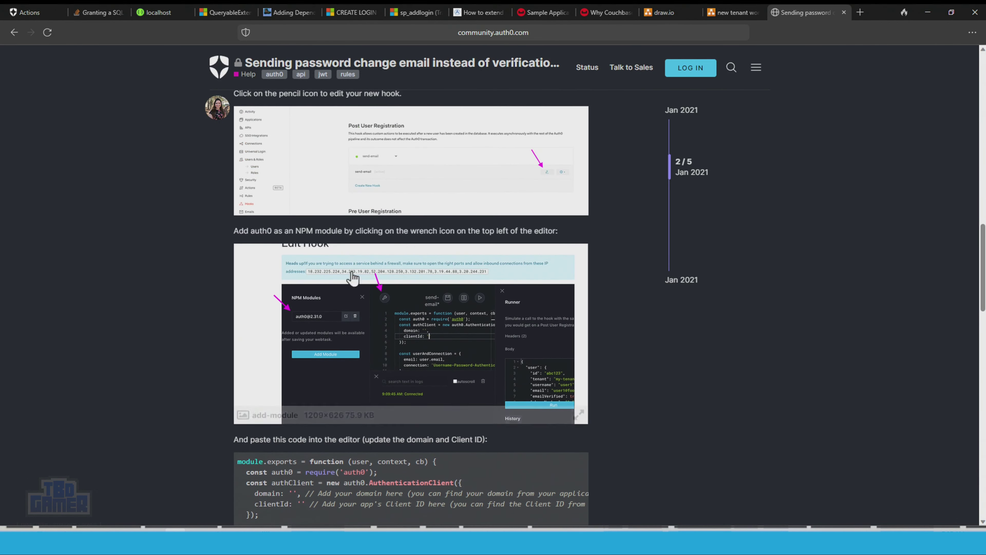
Disable the Verification Email (using Link) template among the Auth0 dashboard's email templates.
click(17, 12)
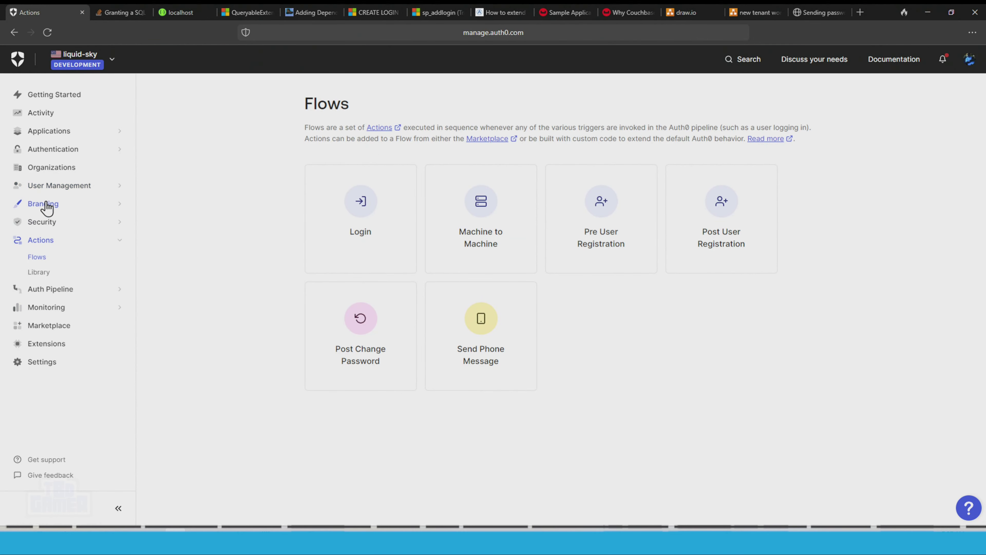
click(50, 188)
click(49, 235)
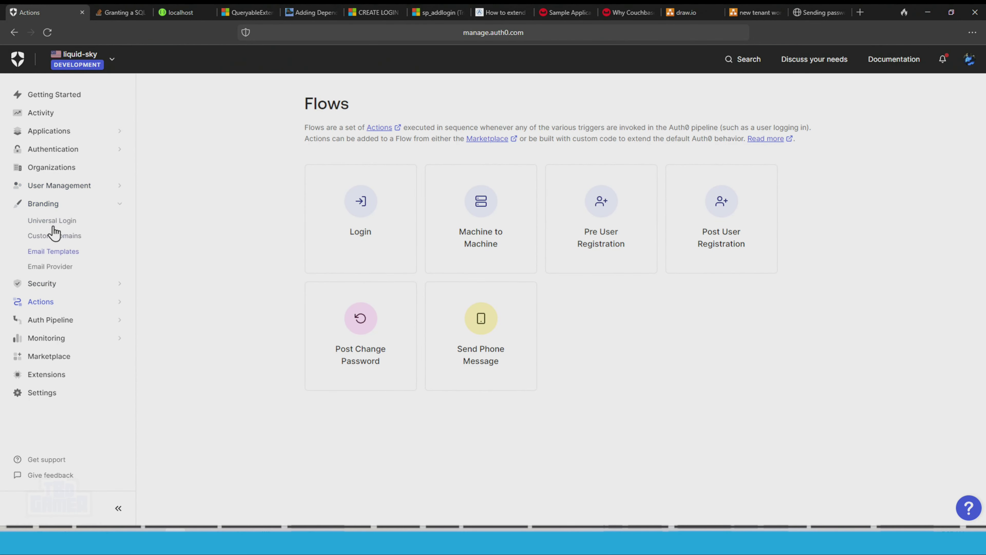
click(59, 236)
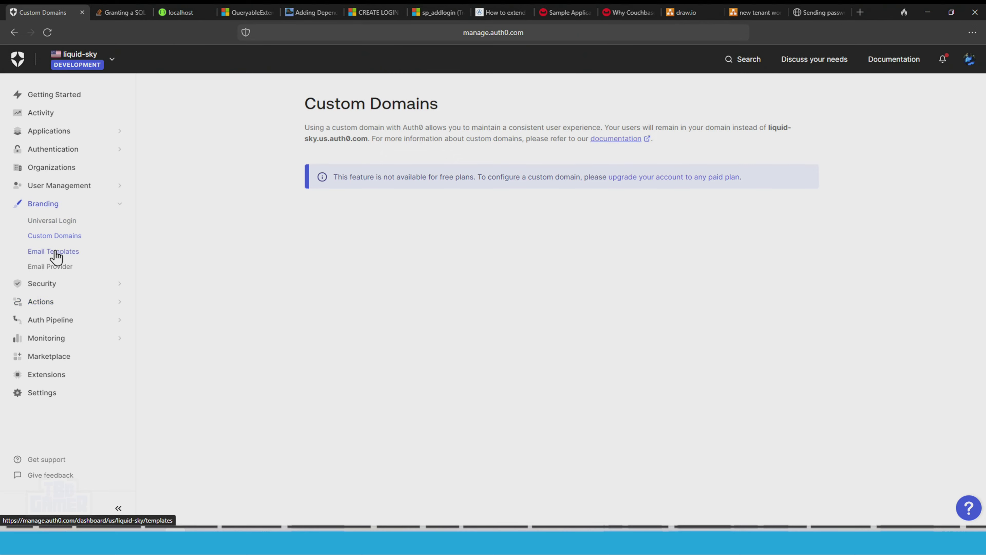
click(54, 252)
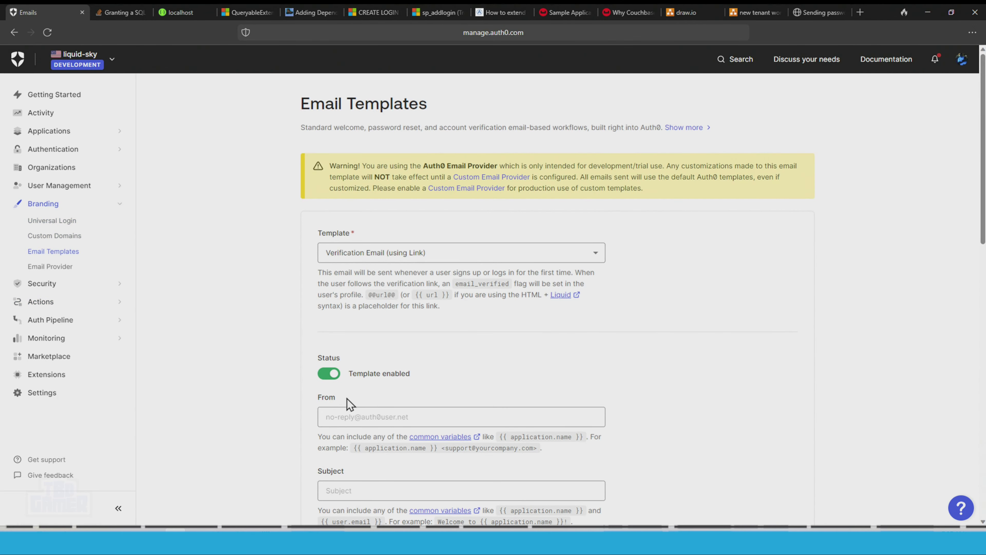
click(328, 379)
Compare the Change Password and verification email templates' settings, and check the Universal Login page before returning to the email templates.
click(380, 257)
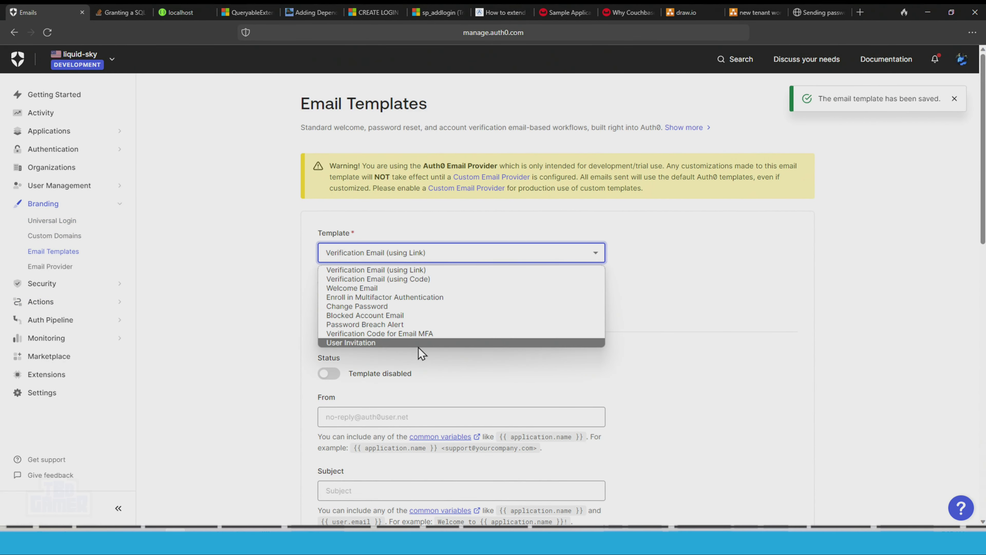
click(389, 307)
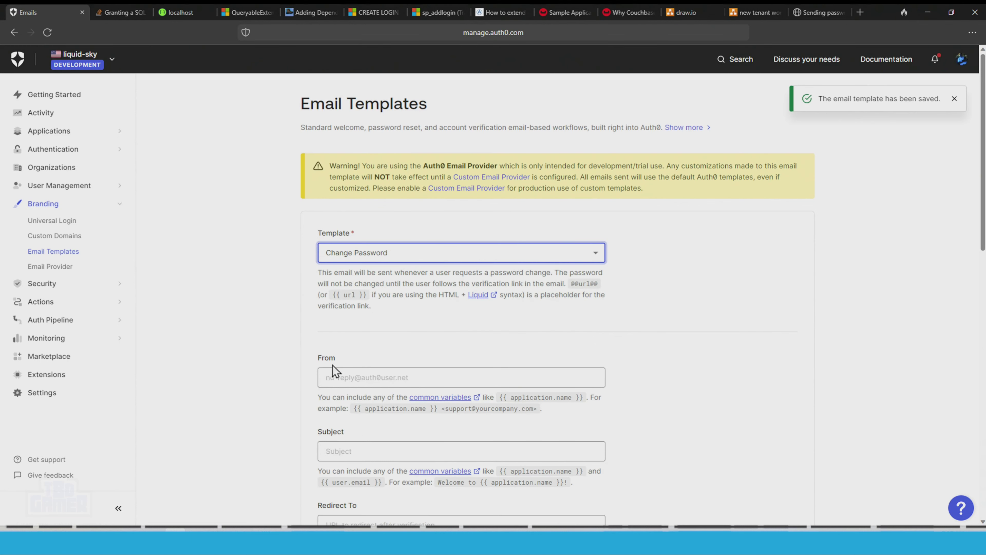
click(364, 263)
click(382, 270)
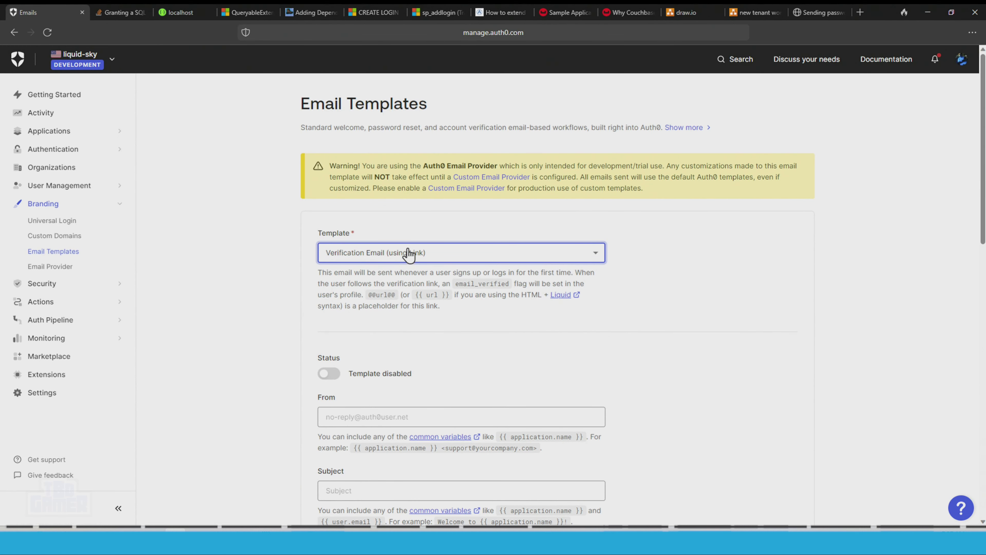
click(403, 258)
click(401, 280)
click(393, 271)
scroll(649, 337, down, 10)
scroll(391, 498, up, 10)
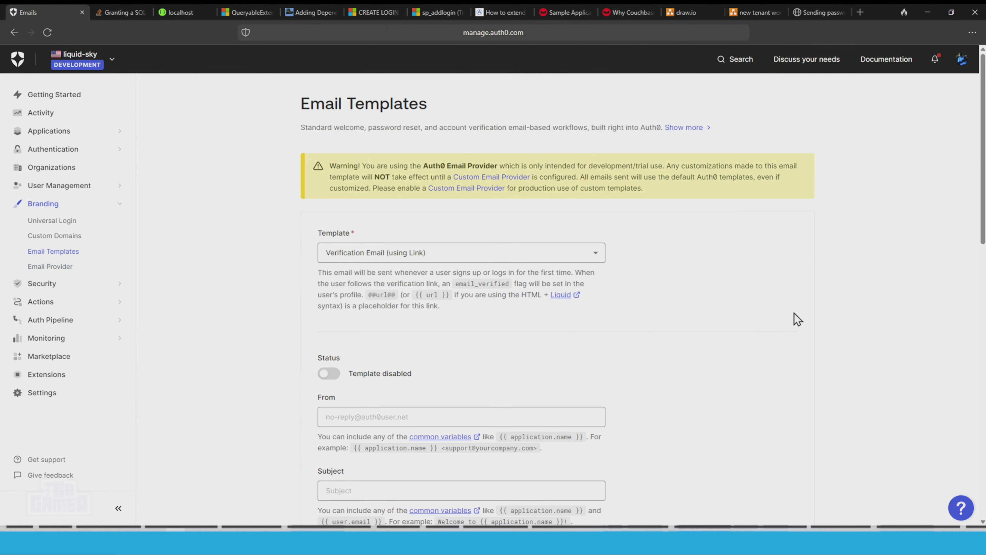
click(71, 224)
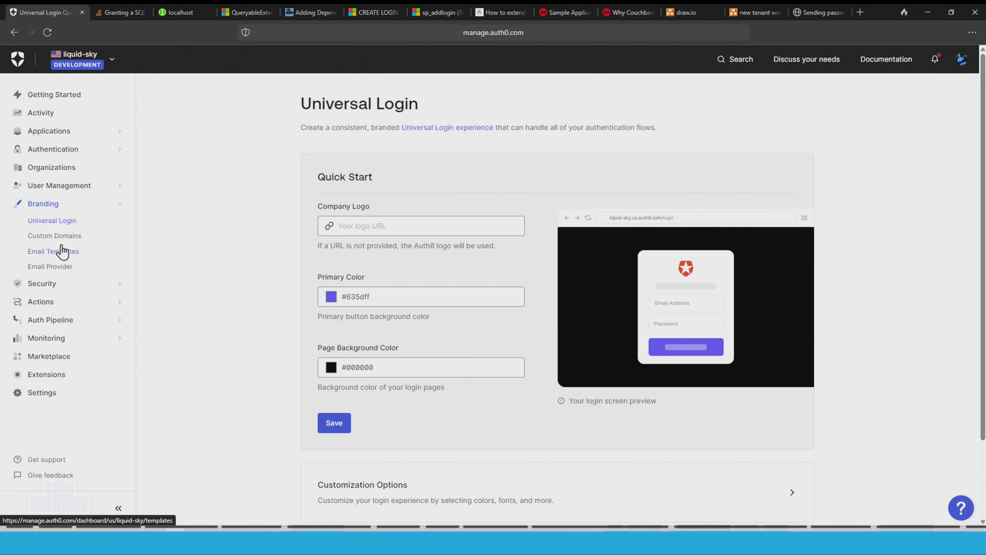
click(59, 251)
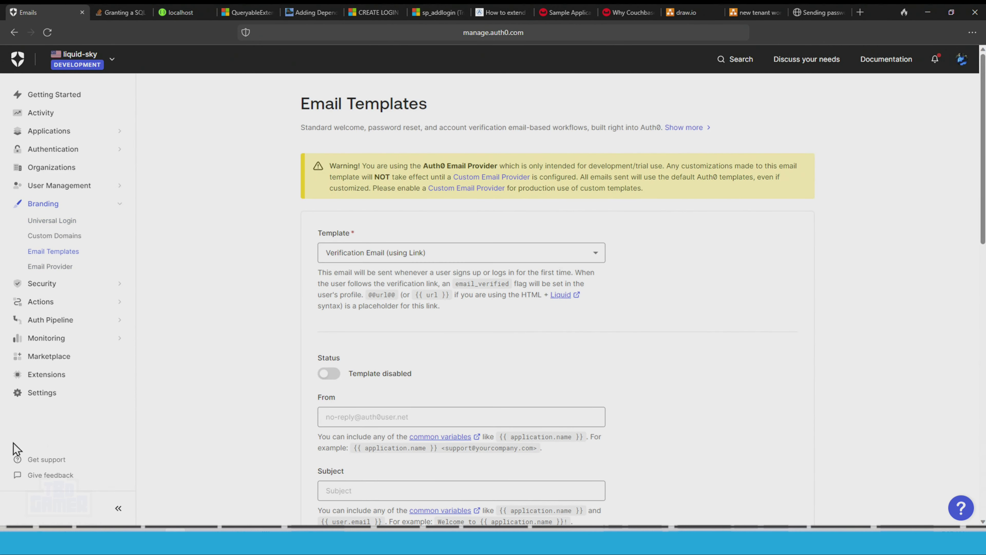
Show the custom actions in the Actions library and open the form for building a new custom action.
click(47, 302)
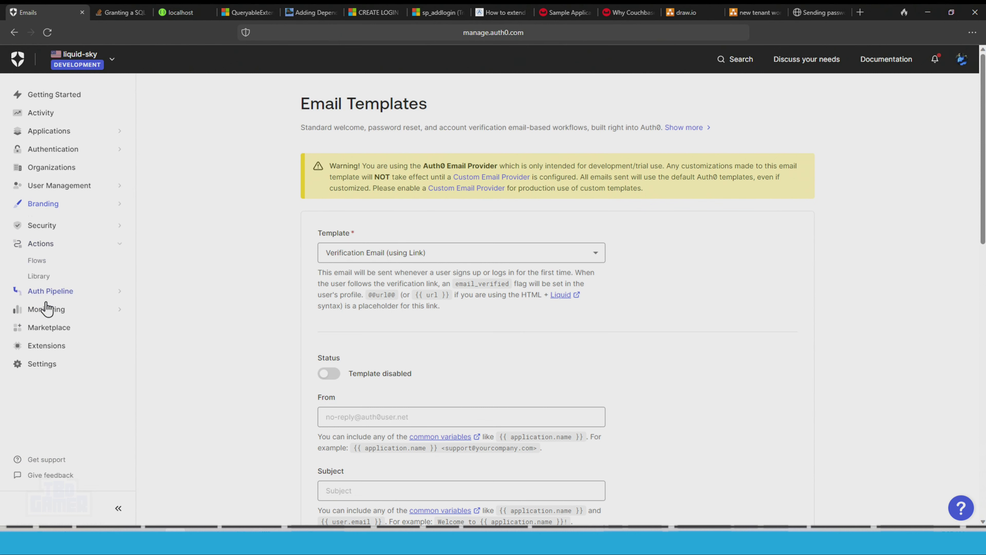
click(32, 270)
click(371, 167)
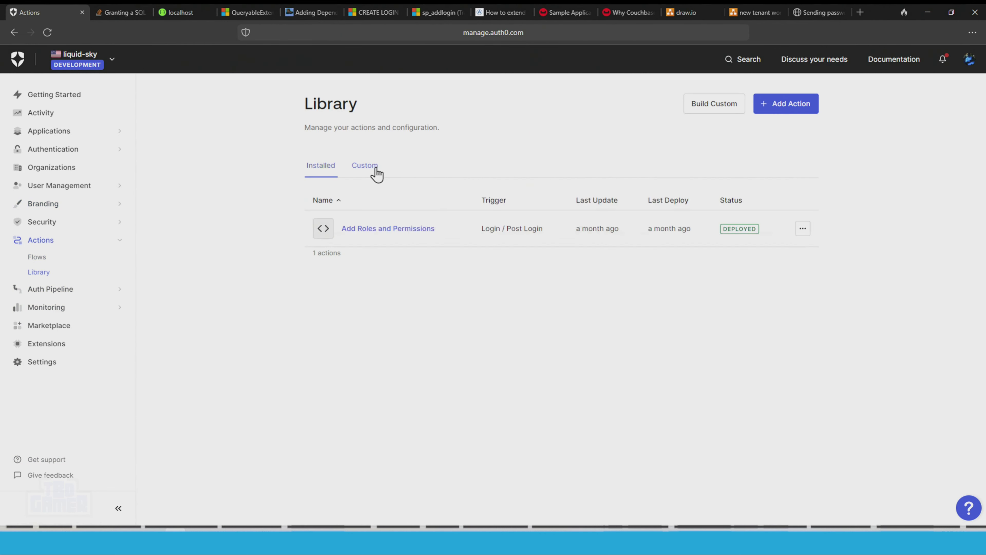
click(712, 107)
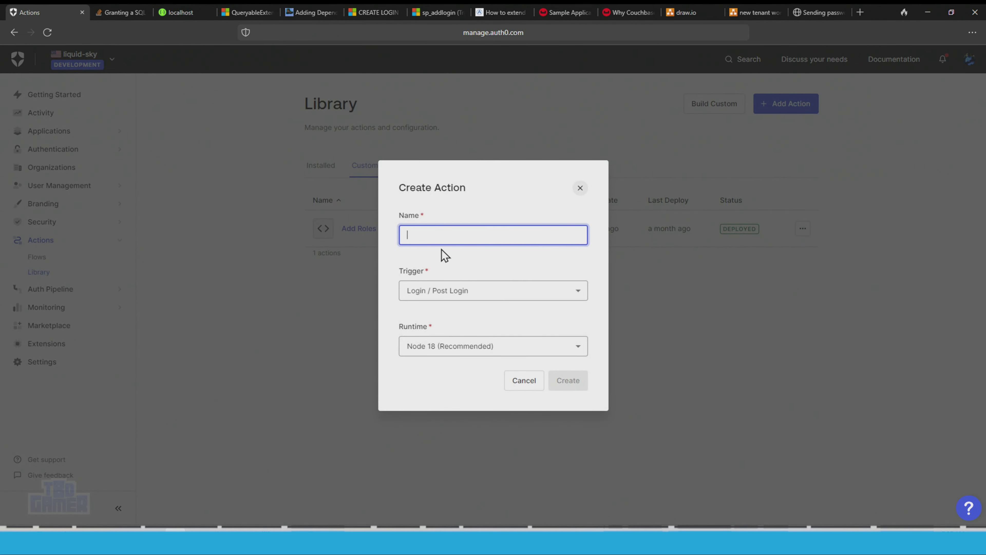
Reread the community thread's instructions for disabling the verification email and creating the Post User Registration hook.
click(818, 12)
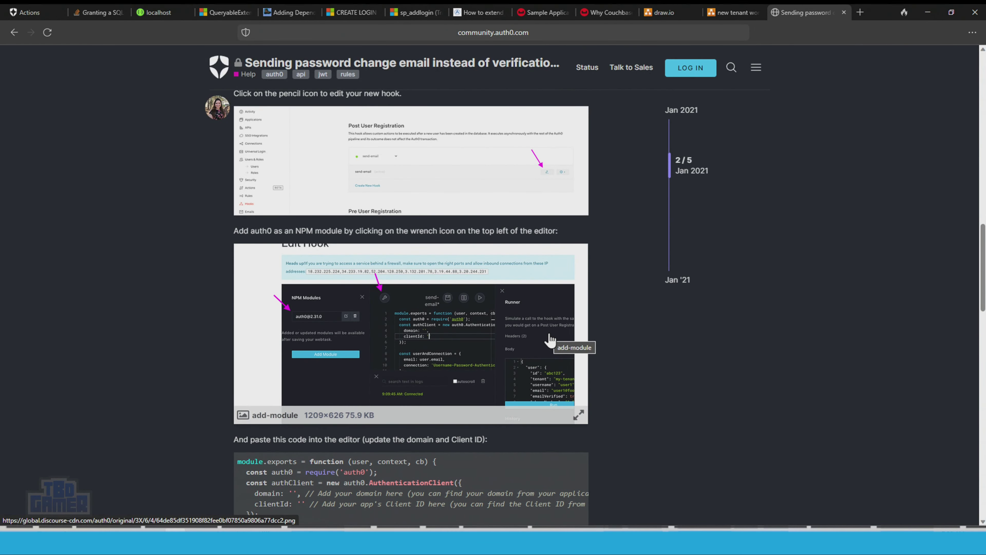
scroll(550, 333, down, 5)
scroll(555, 330, up, 15)
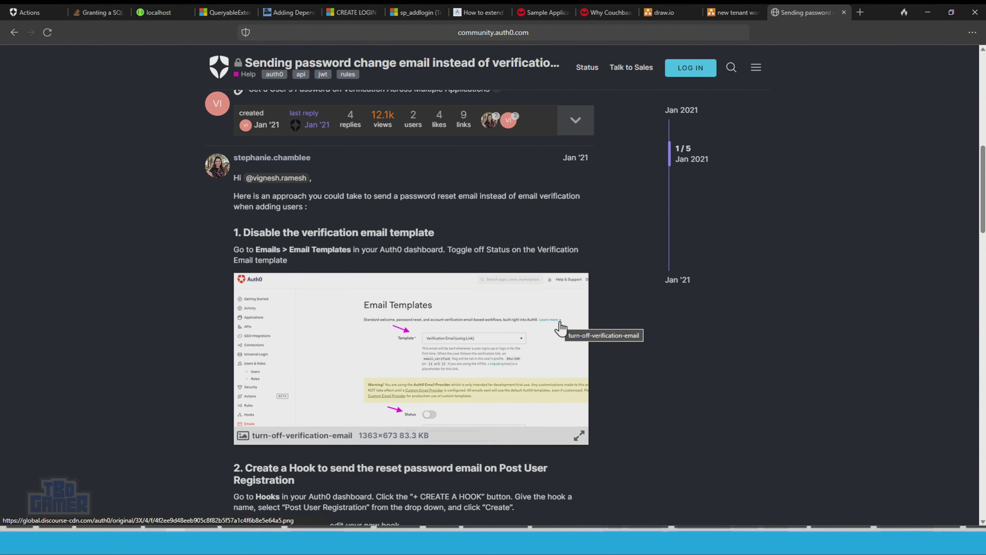
scroll(561, 331, down, 2)
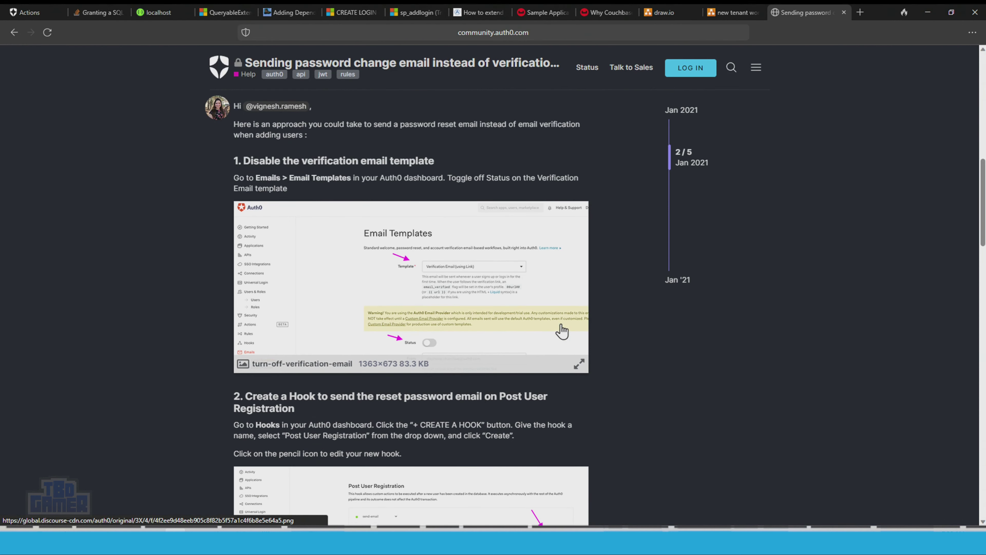
scroll(562, 331, down, 4)
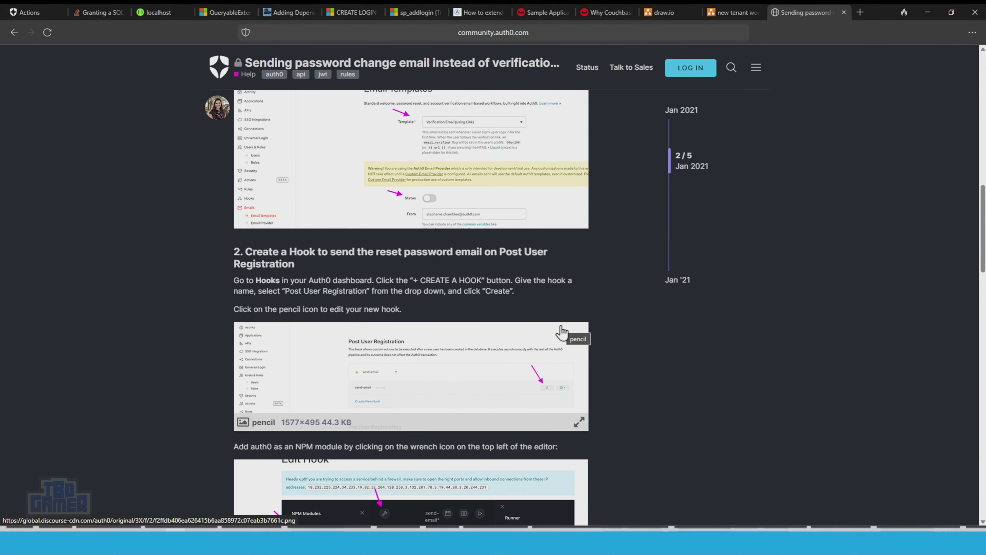
Check the thread's hook instructions and set the new action's trigger to Post User Registration.
scroll(562, 332, down, 4)
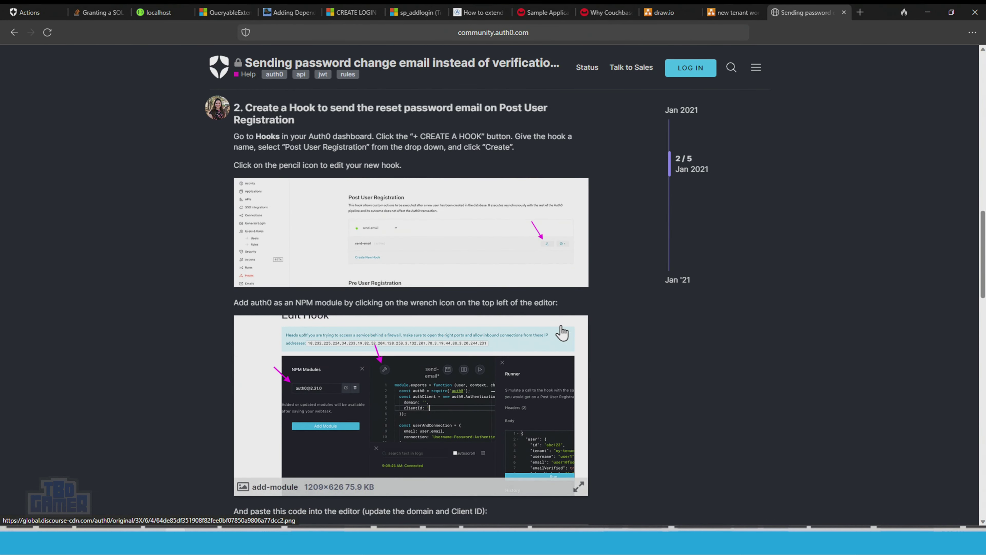
scroll(296, 158, down, 6)
key(ctrl+1)
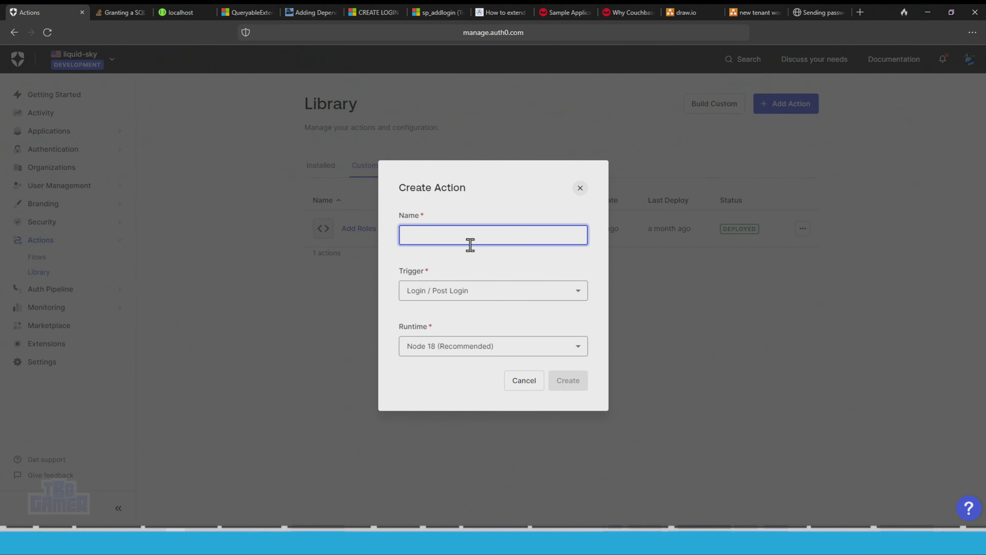
click(438, 297)
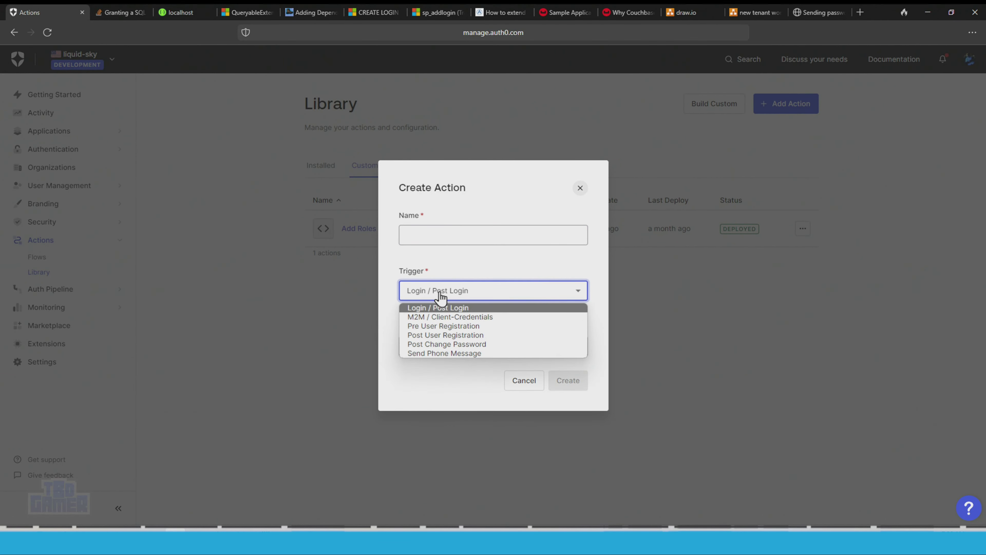
click(452, 334)
Recheck the thread's hook setup, then name the action Trigger Password Reset Email and create it with the Post User Registration trigger.
click(814, 13)
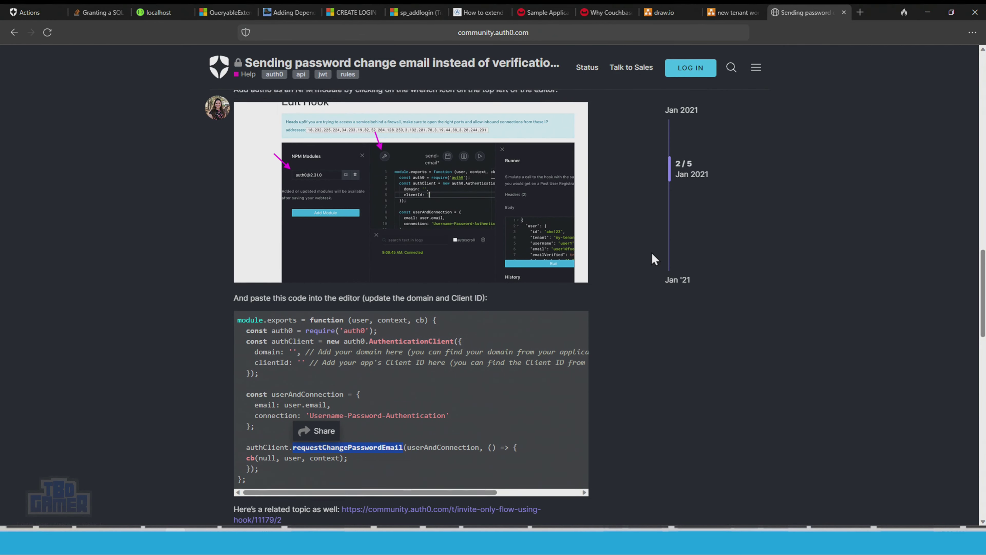
scroll(652, 253, up, 5)
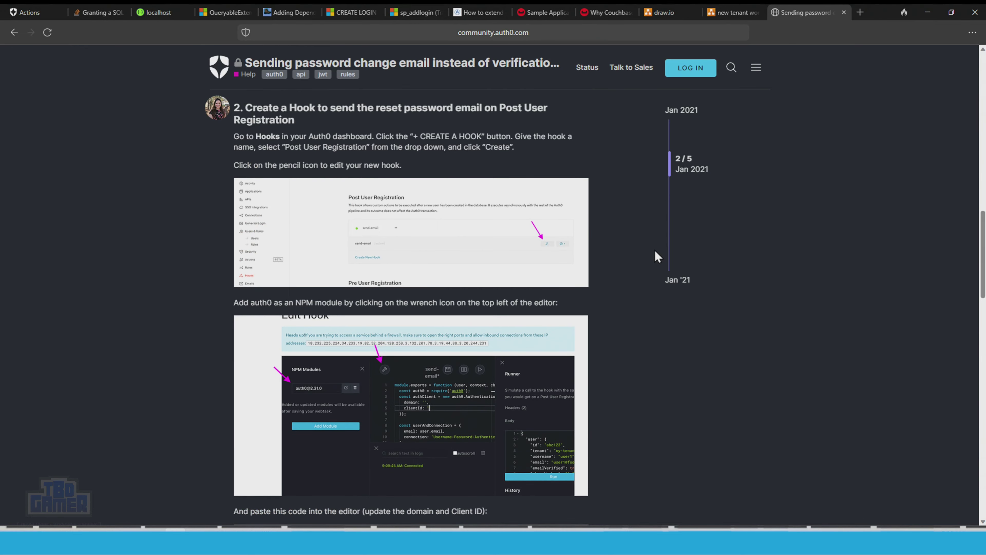
scroll(655, 250, down, 5)
click(29, 13)
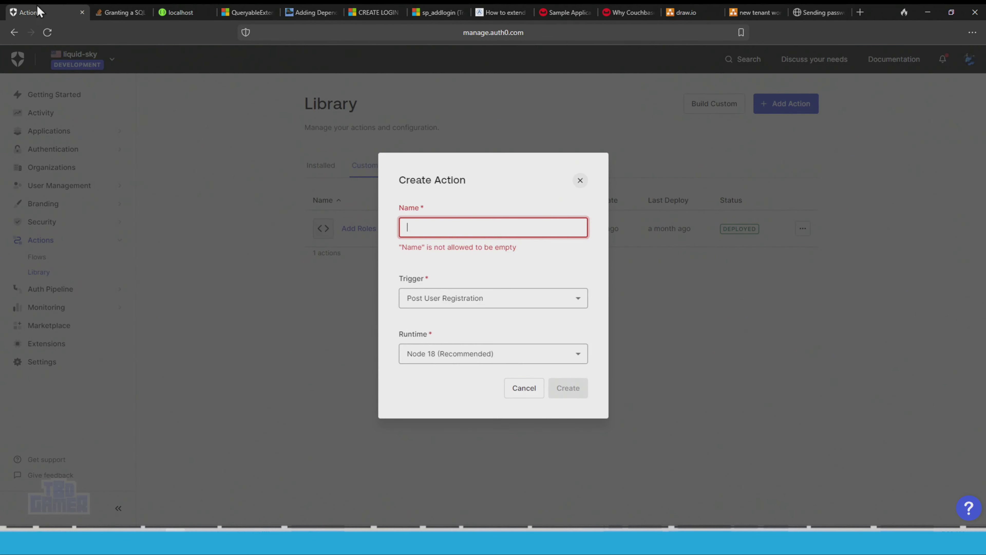
click(453, 231)
text(Trigger Password REs)
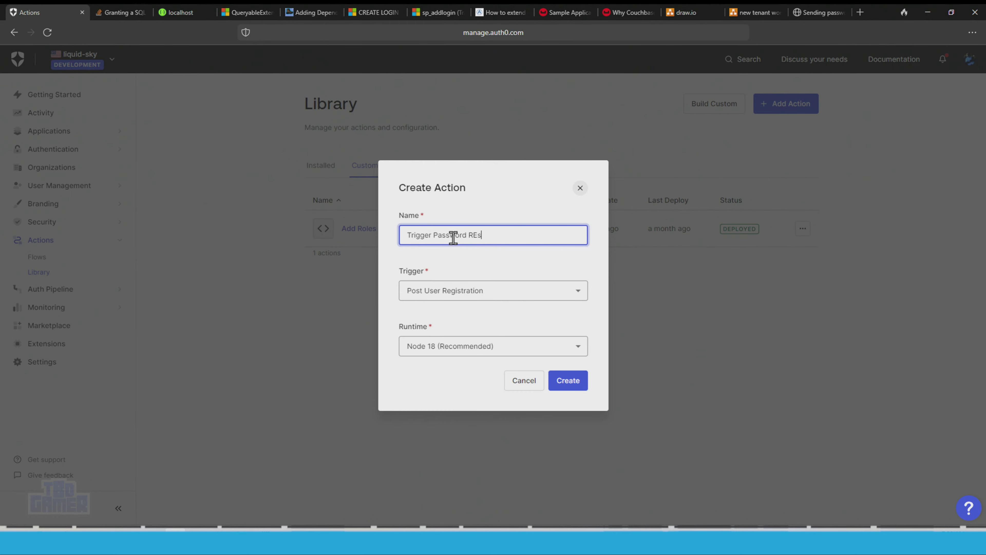
text(l)
key(Tab)
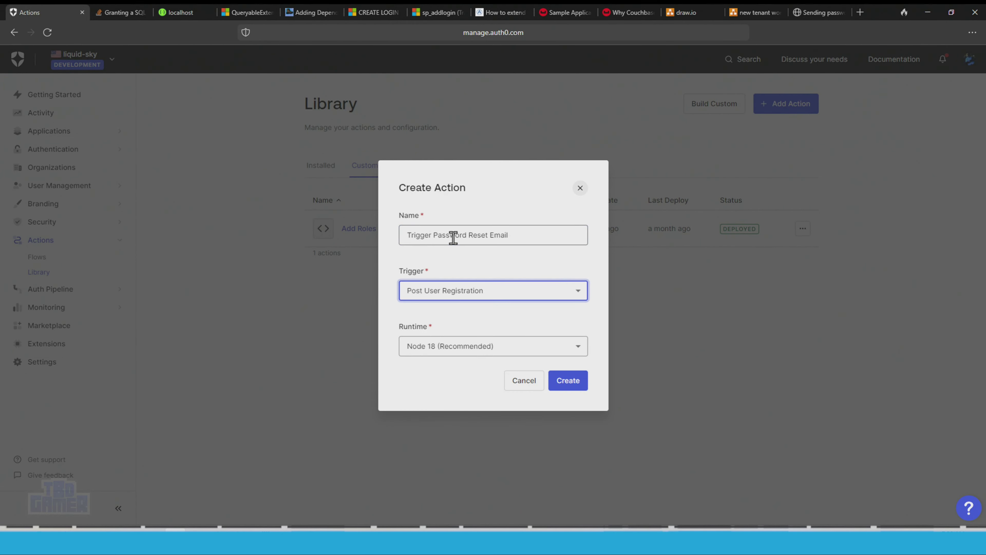
click(569, 380)
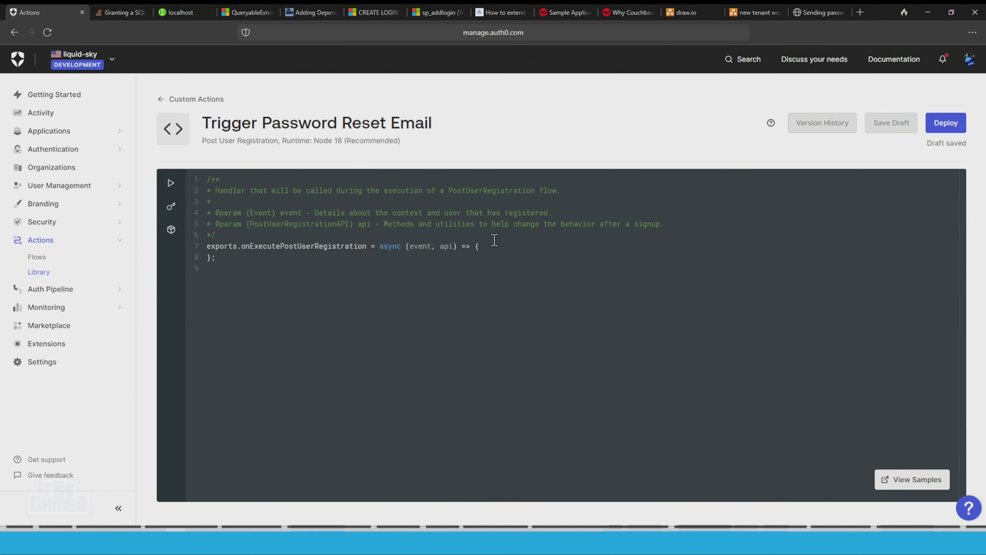
Copy the thread's authClient declaration with its domain and clientId fields into the body of the onExecutePostUserRegistration handler.
click(510, 246)
key(Return)
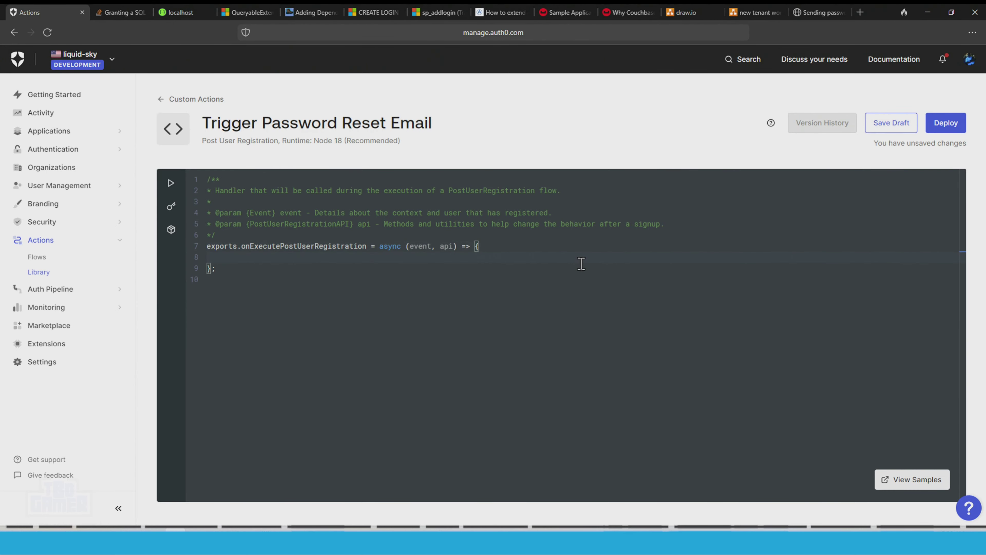
click(800, 13)
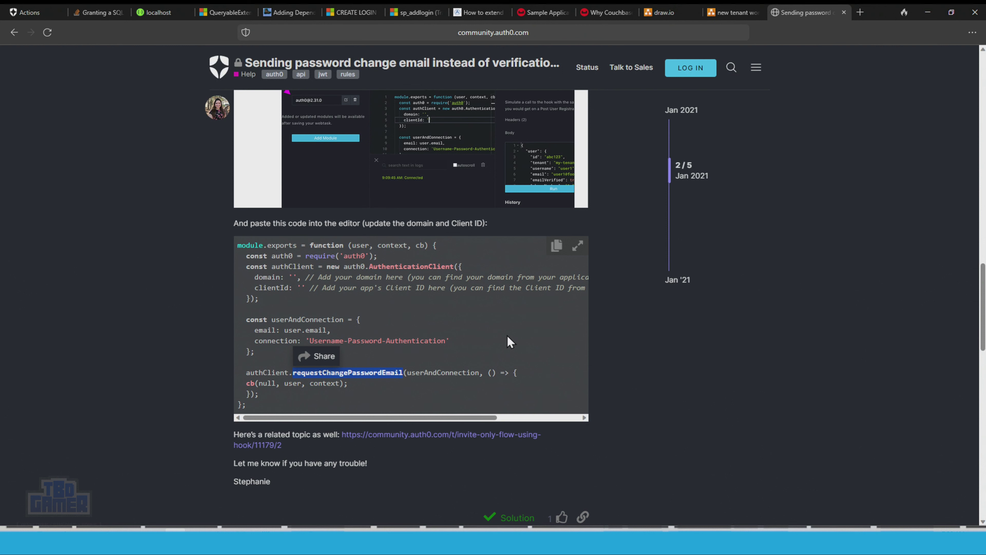
double_click(268, 372)
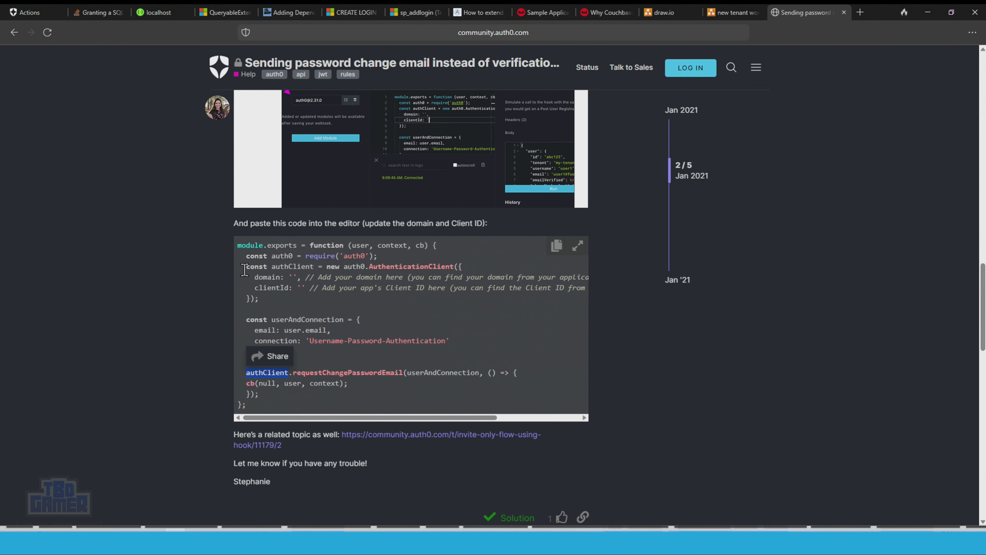
drag(246, 270, 281, 300)
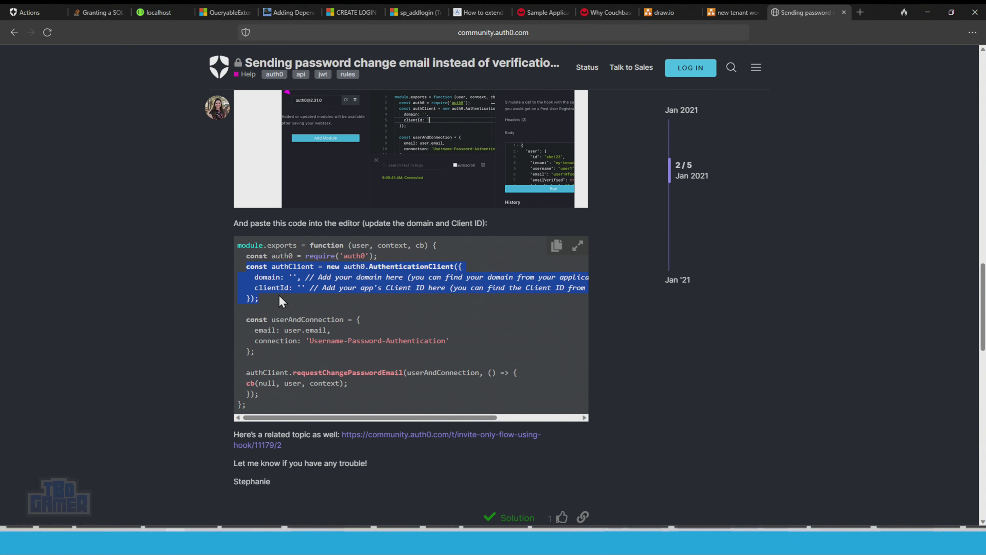
key(ctrl+c)
click(27, 12)
key(ctrl+v)
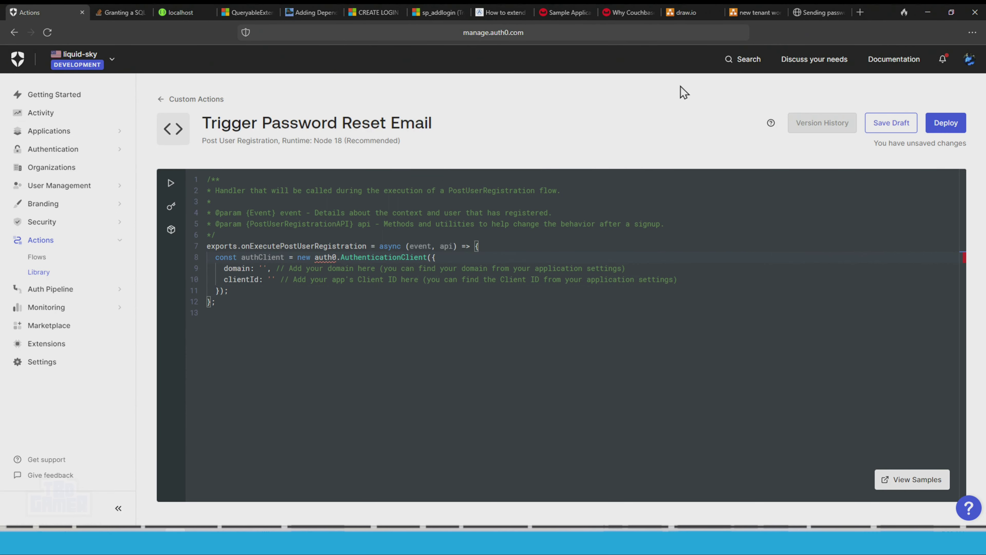
Copy the line const auth0 = require('auth0'); from the thread and insert it above the authClient declaration in the handler.
click(820, 12)
scroll(371, 371, up, 4)
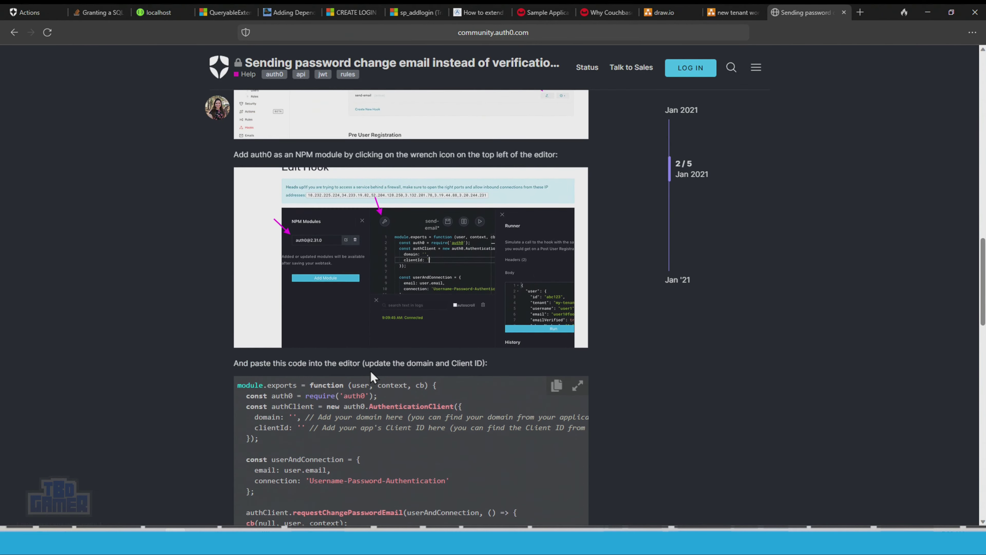
drag(377, 400, 247, 401)
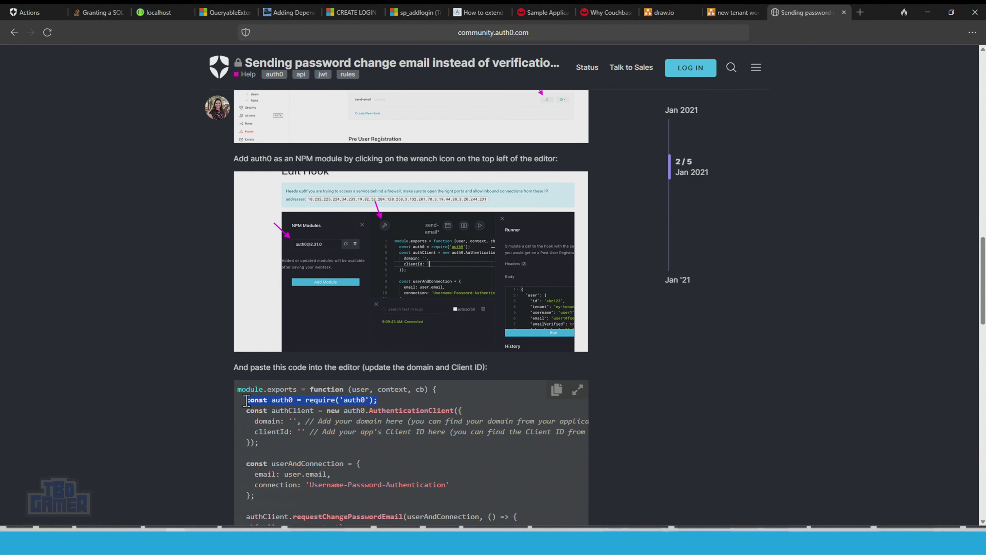
click(26, 12)
click(504, 247)
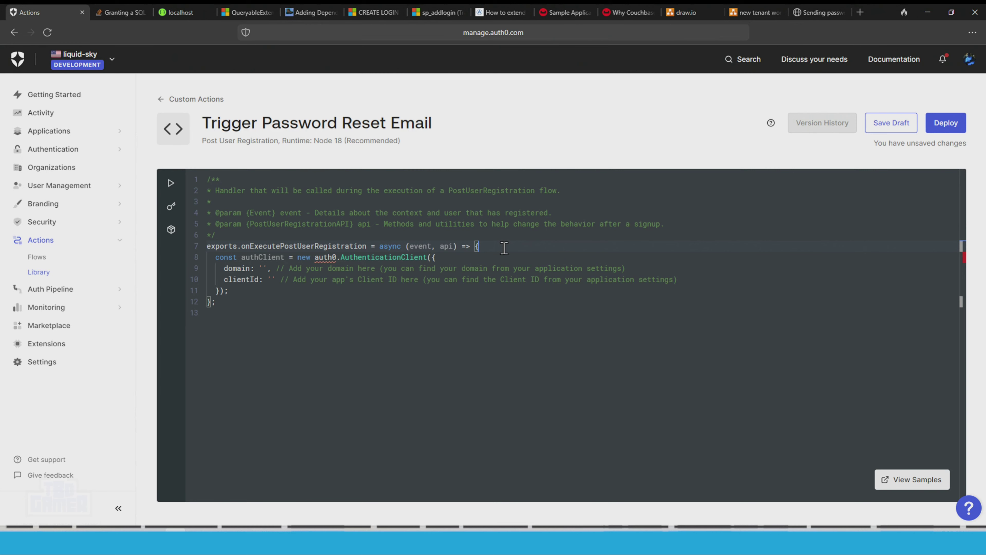
key(Return)
key(Return)
key(Up)
key(ctrl+v)
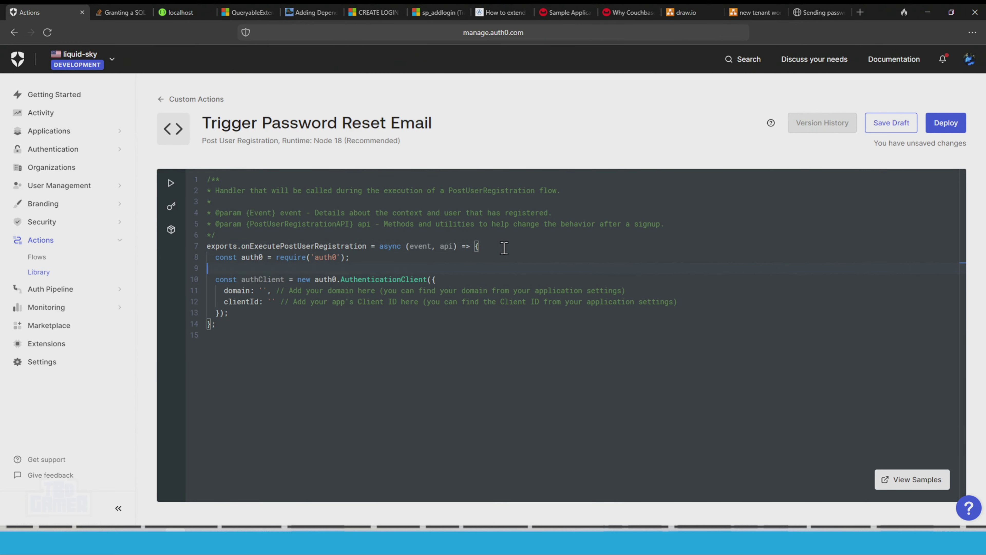
Add empty lines below the authClient declaration and review the requestChangePasswordEmail call in the community thread.
key(Down)
key(Down)
key(Down)
key(Down)
key(End)
key(Return)
key(Return)
click(820, 12)
scroll(247, 374, down, 2)
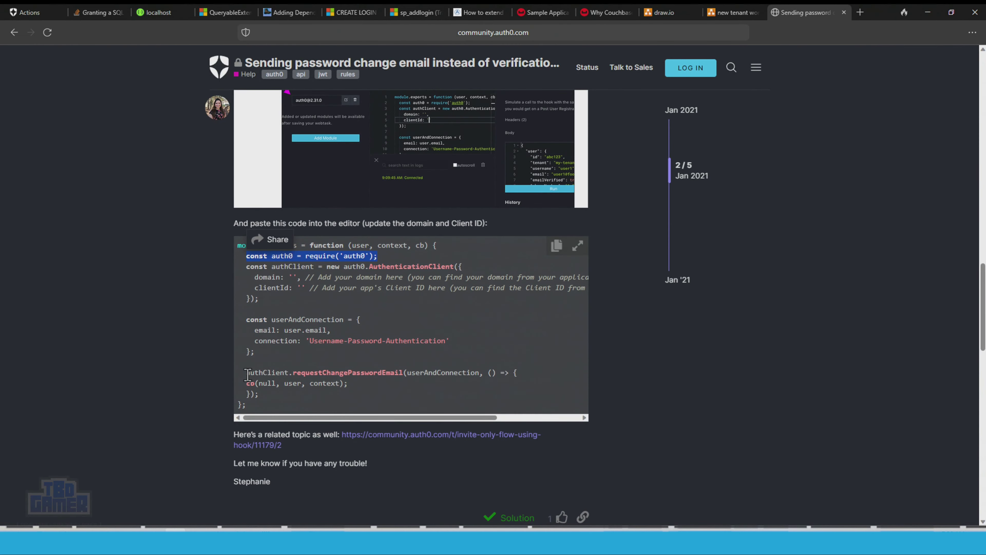
drag(247, 373, 261, 395)
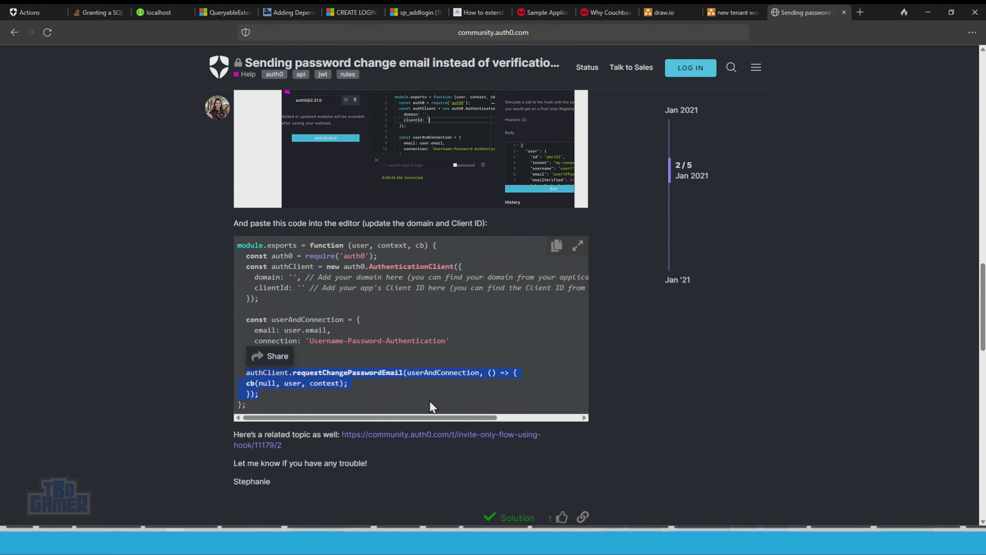
click(31, 12)
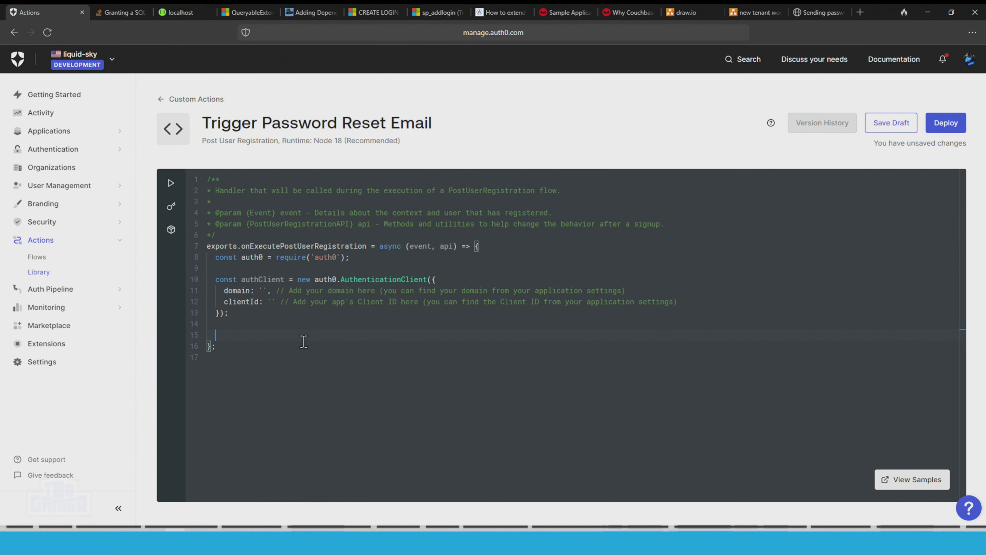
Start an event. expression below the authClient declaration and look through the members suggested for the event object.
text(api.)
key(BackSpace)
key(BackSpace)
text(event.)
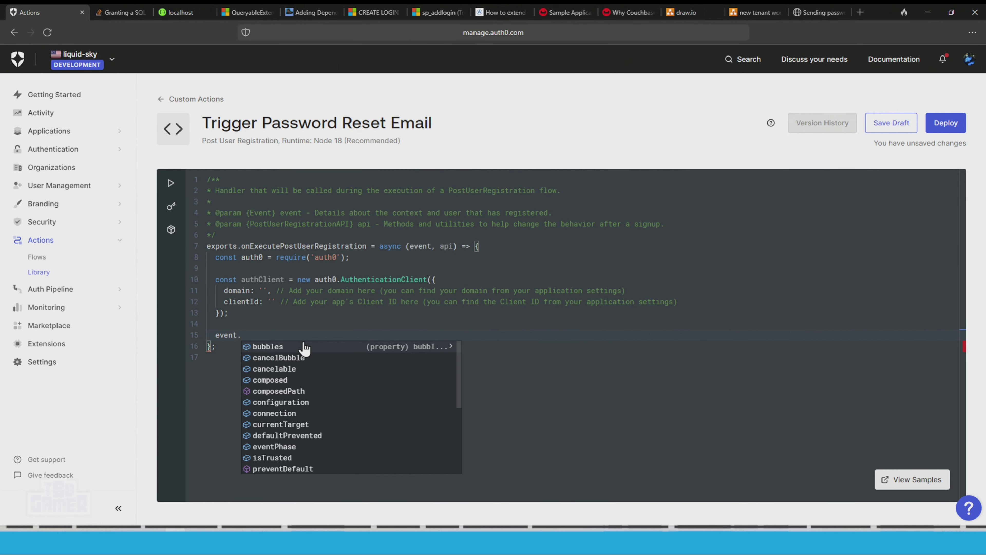
key(Page_Down)
key(Page_Down)
key(Page_Down)
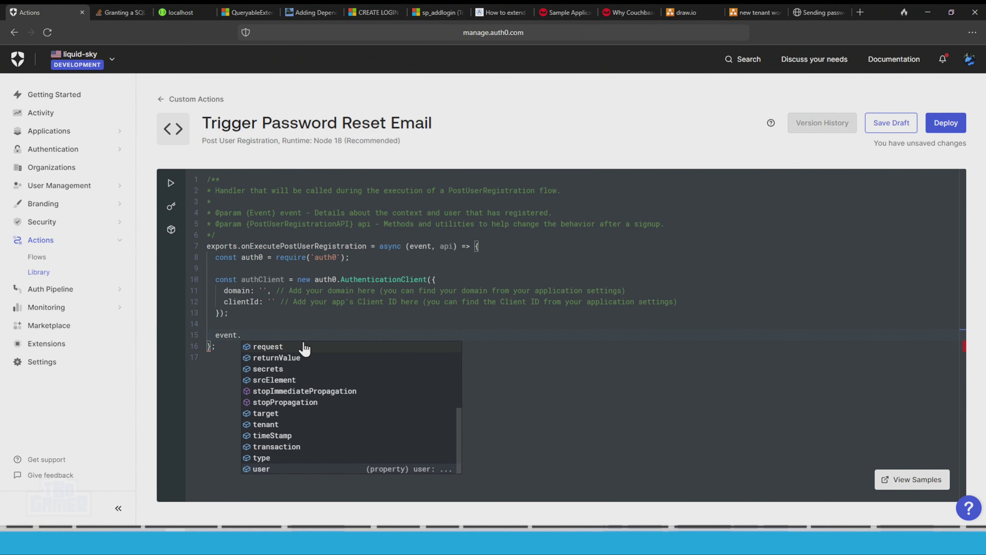
key(Page_Up)
key(Escape)
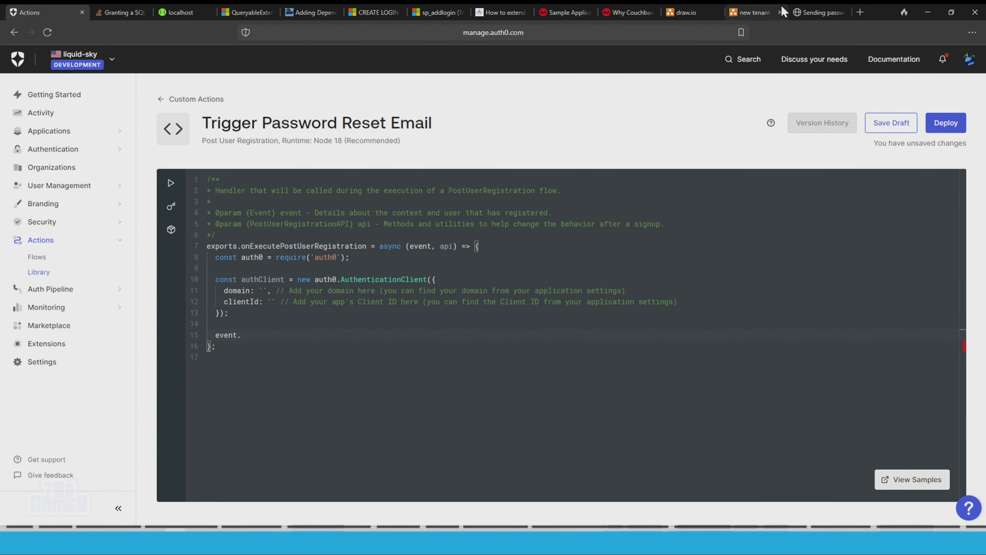
Search the web for "using custom action to trigger auth0 email reset" and open the Send email from Actions community thread.
click(831, 11)
key(ctrl+t)
text(using cus)
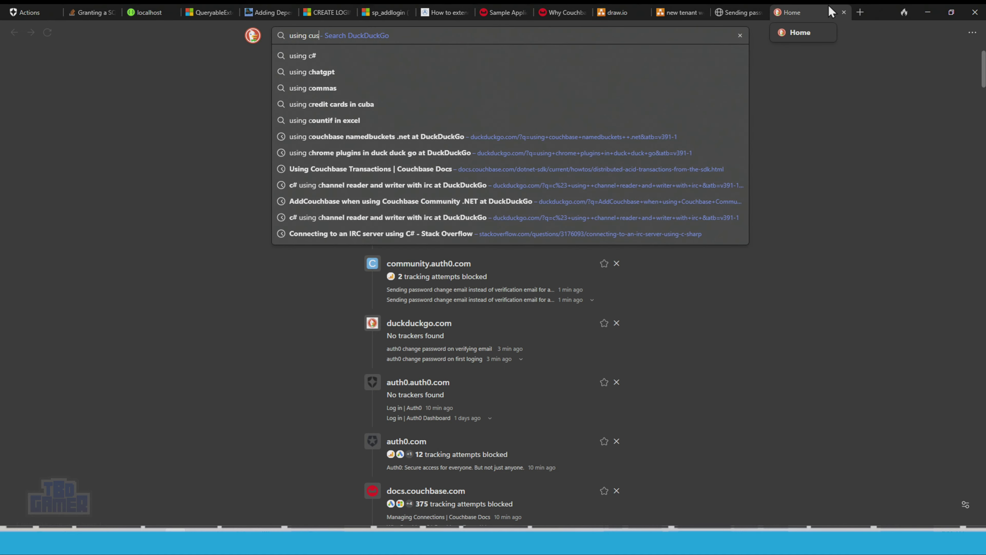
text(tom action t)
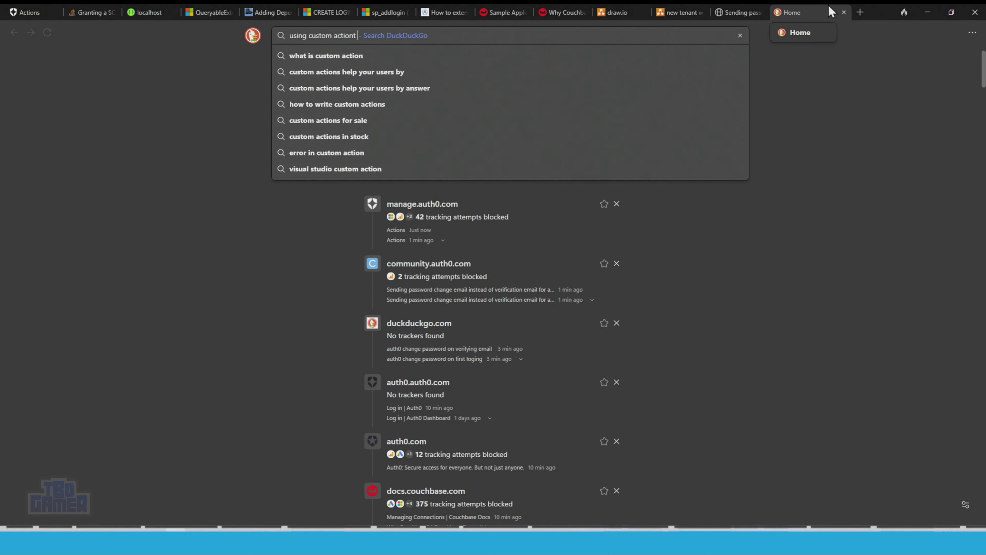
text(o trigger auth)
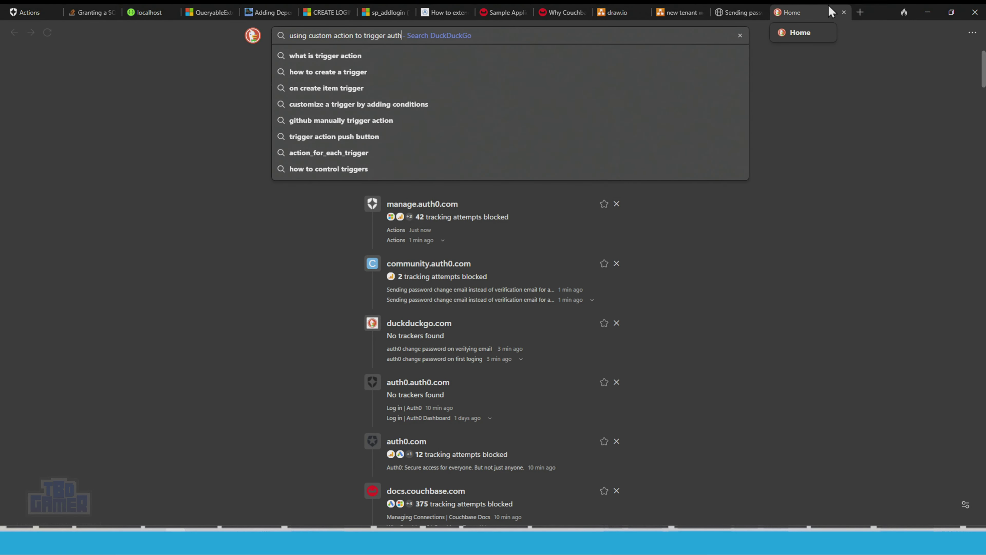
text(0 email reset)
key(Return)
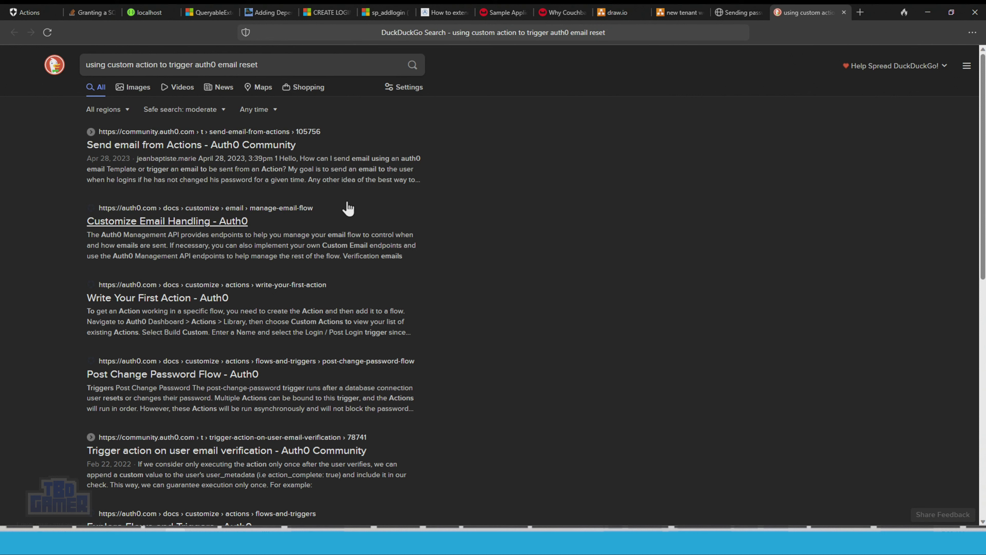
click(223, 152)
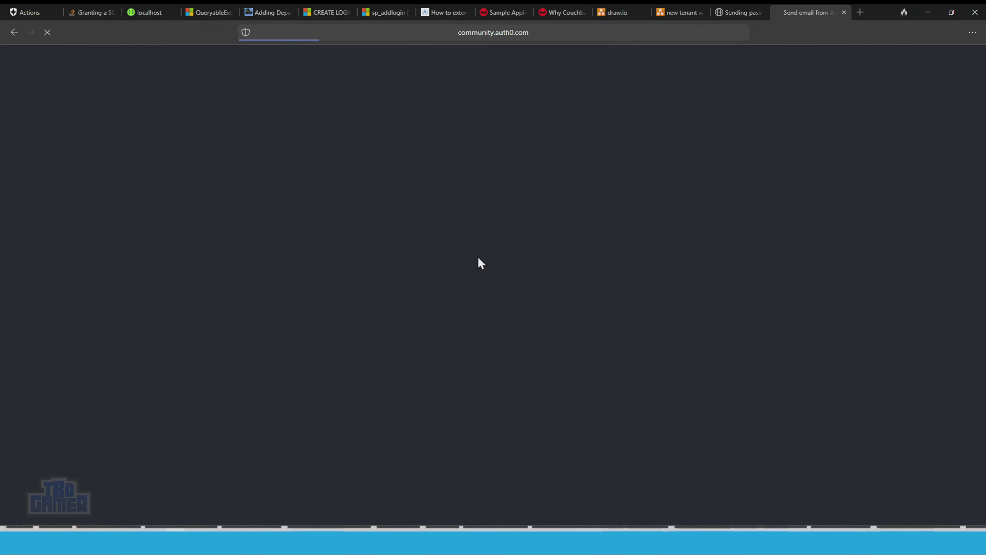
Read the Send email from Actions thread and copy the body of the solution's sendPasswordResetEmail function, from var options to its closing brace.
scroll(483, 249, down, 6)
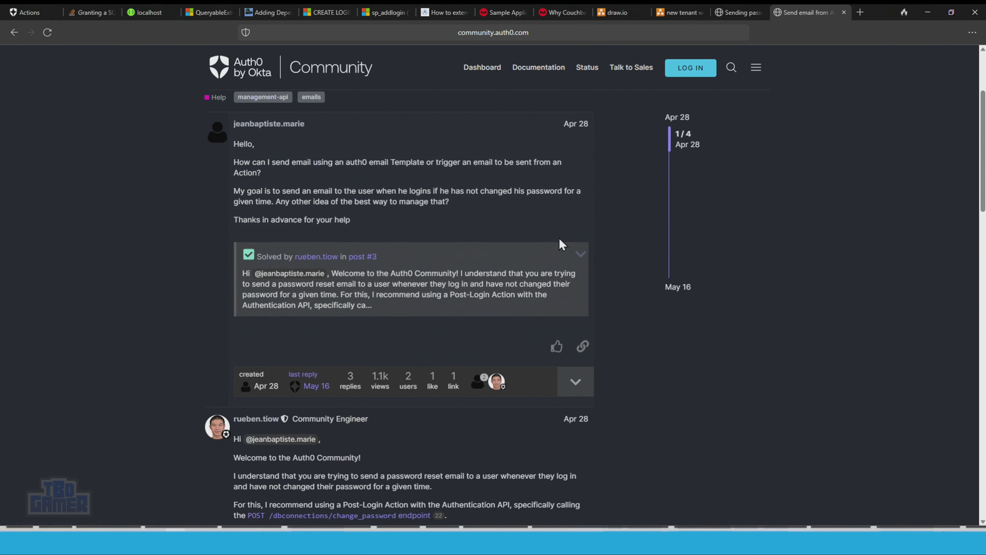
scroll(563, 241, down, 3)
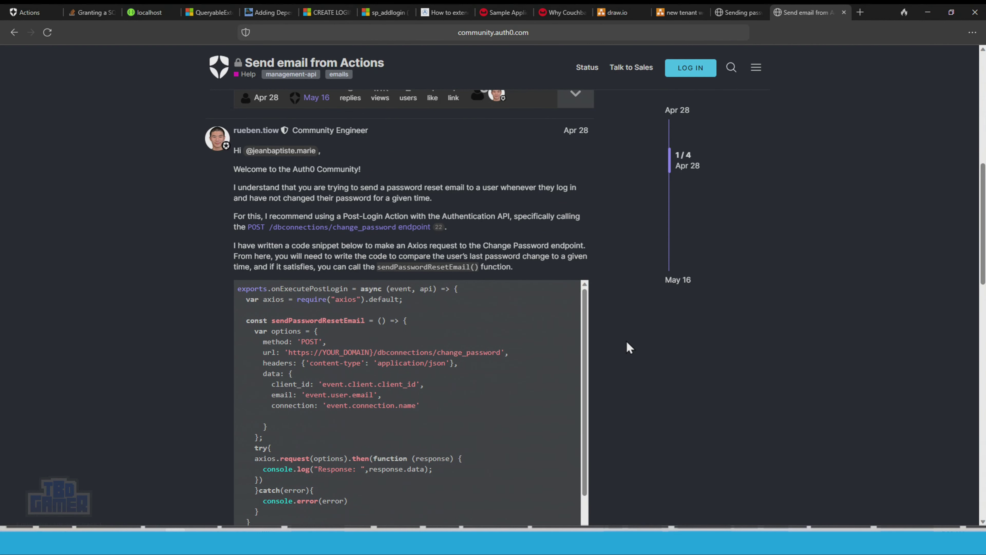
scroll(629, 347, down, 2)
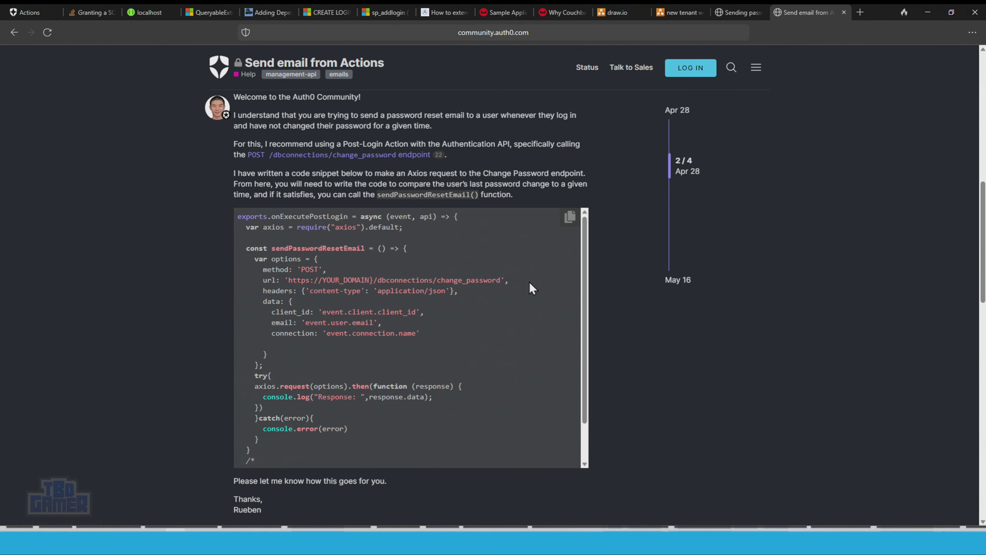
scroll(529, 278, down, 5)
scroll(570, 311, down, 4)
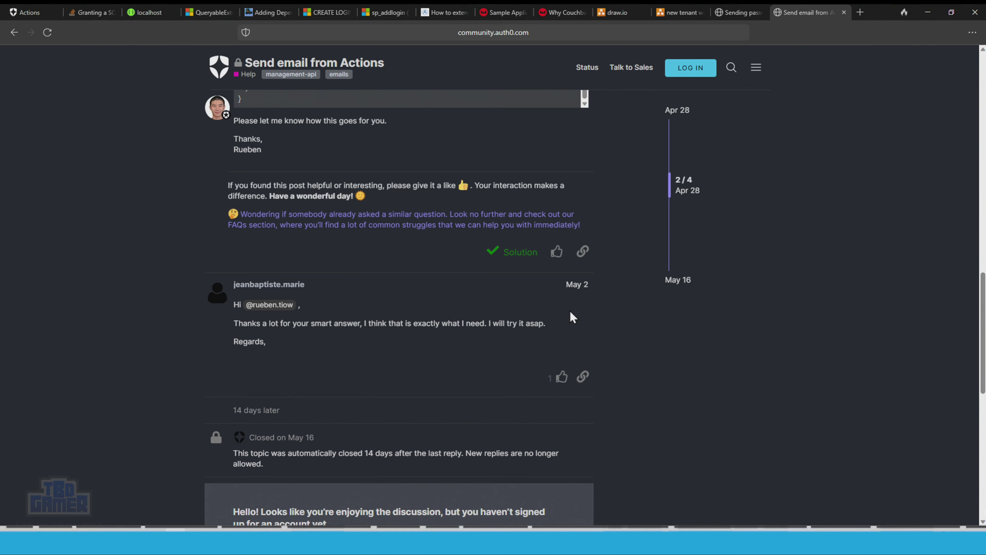
scroll(570, 311, down, 4)
scroll(570, 310, up, 12)
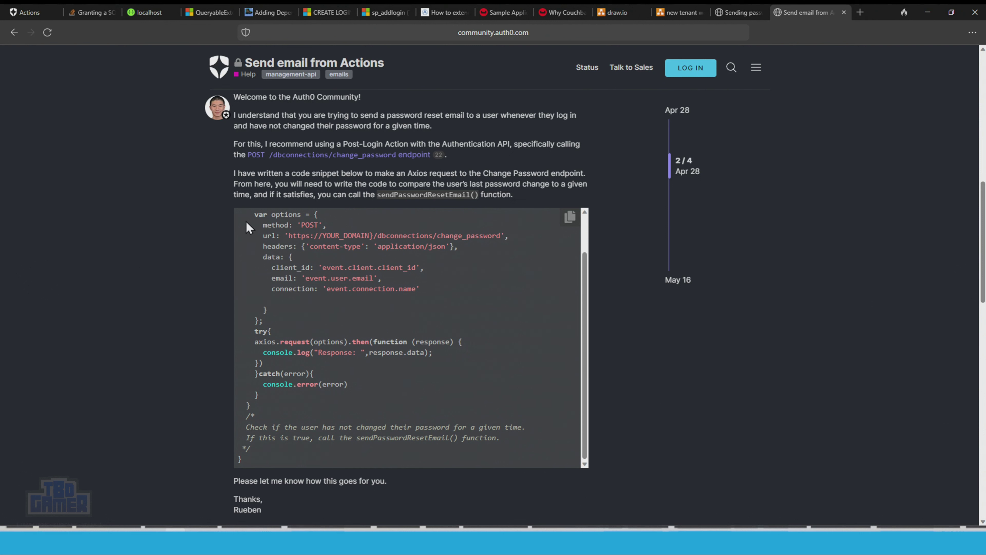
drag(253, 214, 286, 399)
key(ctrl+c)
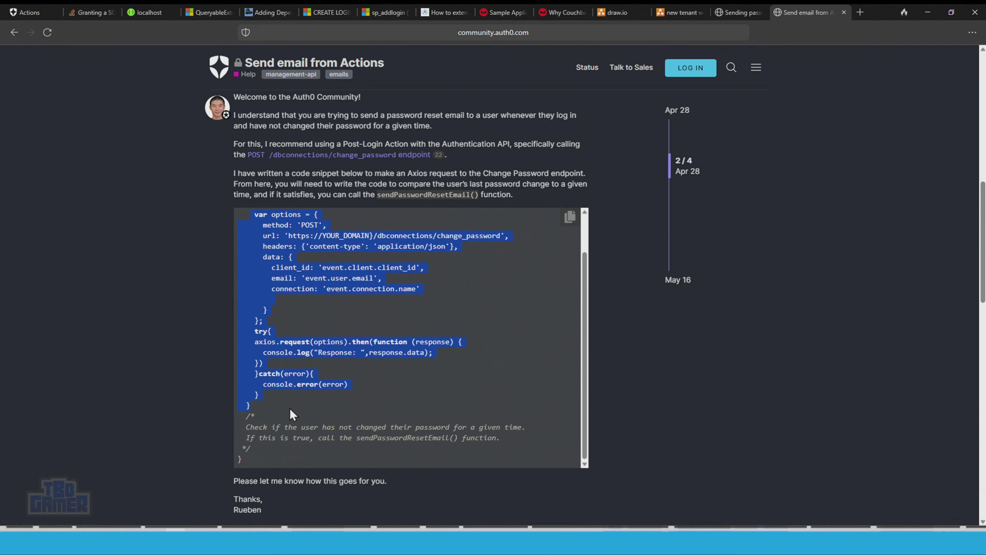
Replace the body of the Trigger Password Reset Email handler with the copied request code and align its var options line.
key(alt+Tab)
key(alt+Tab)
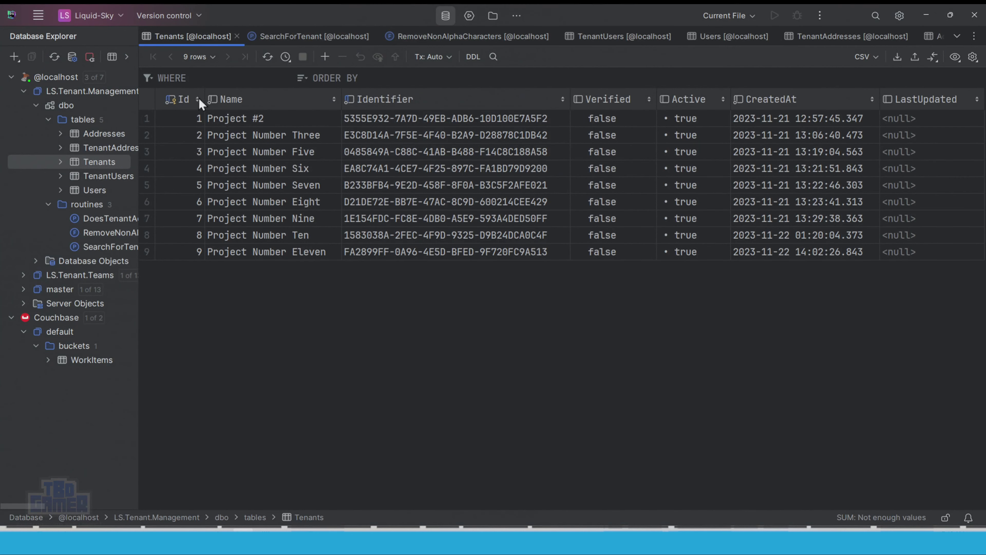
key(alt+Tab)
key(ctrl+Tab)
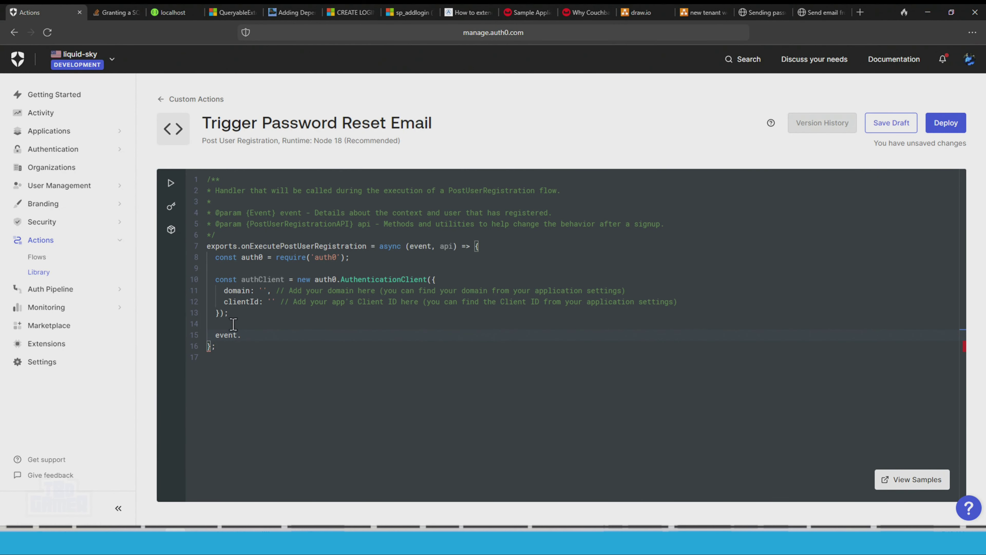
drag(245, 336, 179, 257)
key(ctrl+v)
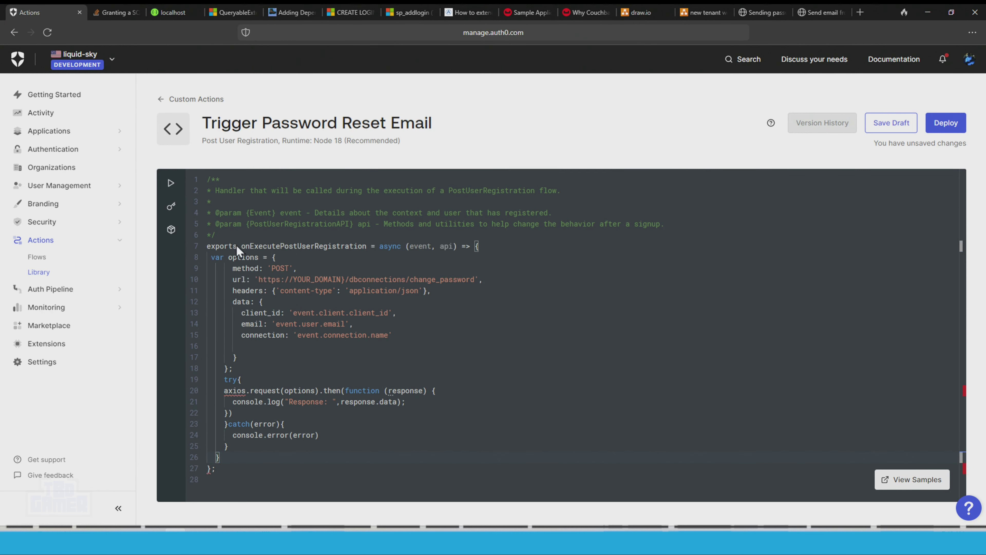
click(212, 258)
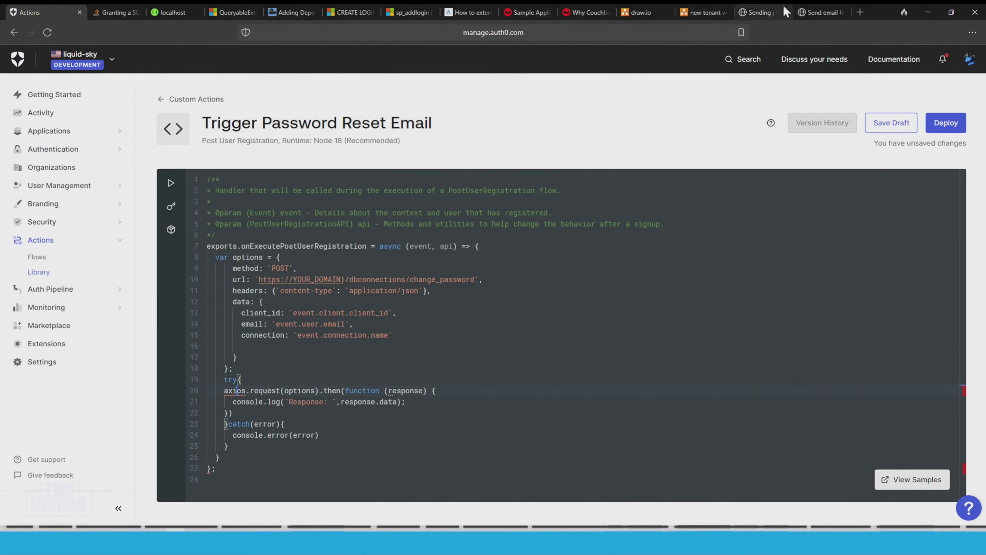
Copy the line var axios = require("axios").default; from the community thread and insert it at the start of the handler, above var options.
click(805, 12)
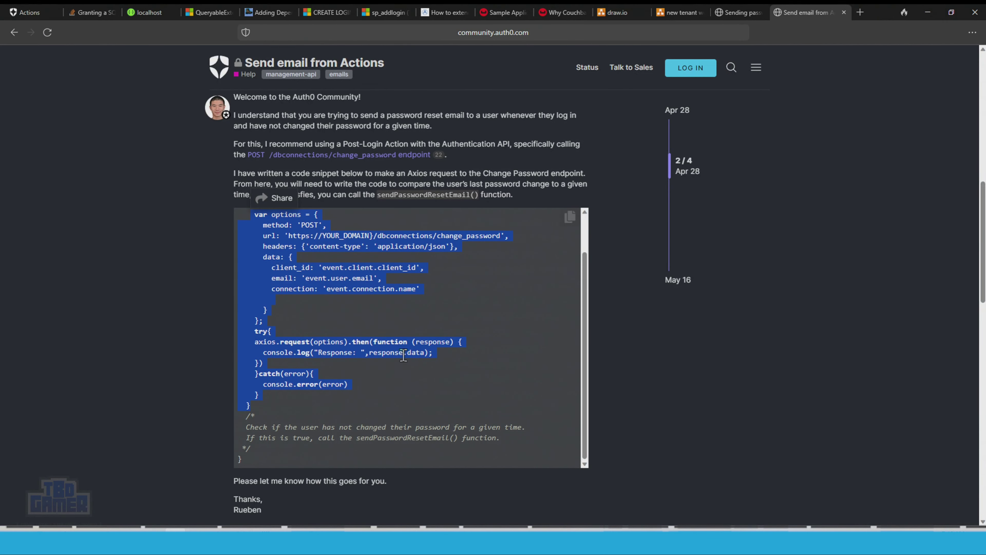
scroll(401, 361, up, 2)
drag(425, 232, 237, 216)
click(41, 12)
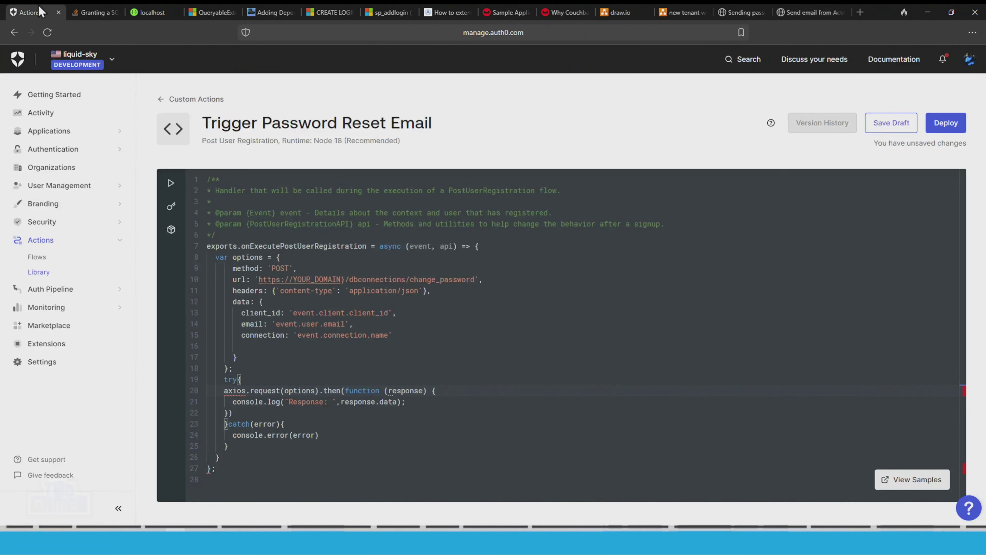
click(515, 249)
key(Return)
text(var axios = require("axios").default;)
key(Tab)
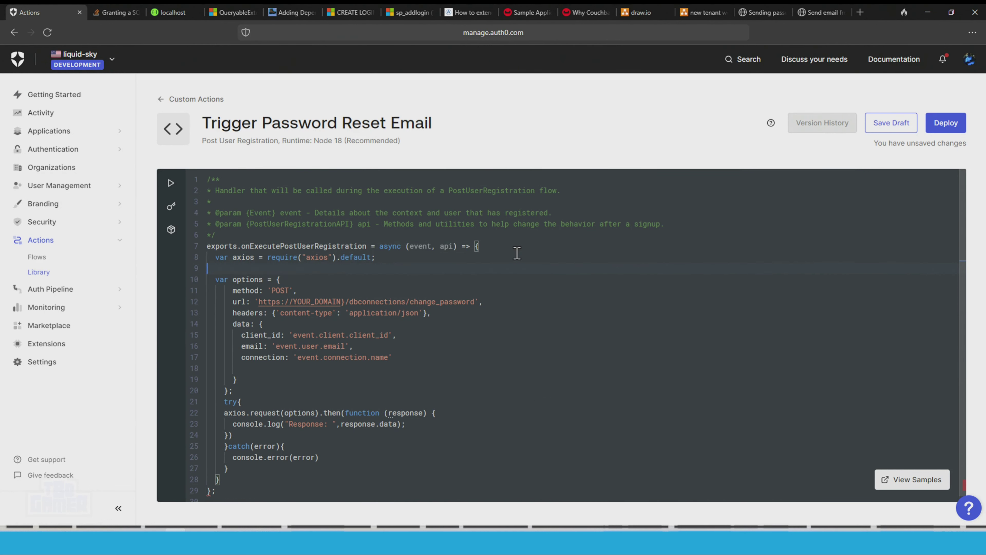
Remove the YOUR_DOMAIN} placeholder from the request URL and the empty line below the connection property.
key(Down)
key(Down)
key(Down)
key(Down)
key(ctrl+Right)
key(ctrl+BackSpace)
key(ctrl+BackSpace)
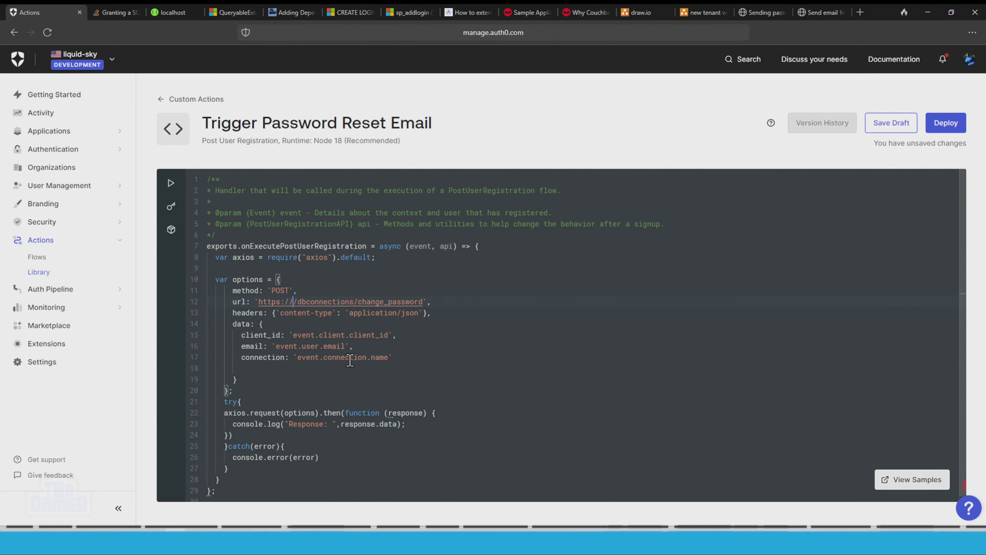
click(257, 369)
key(BackSpace)
Delete the surplus closing brace between the end of the catch block and the end of the handler.
key(Down)
key(Down)
key(Down)
key(Down)
key(Down)
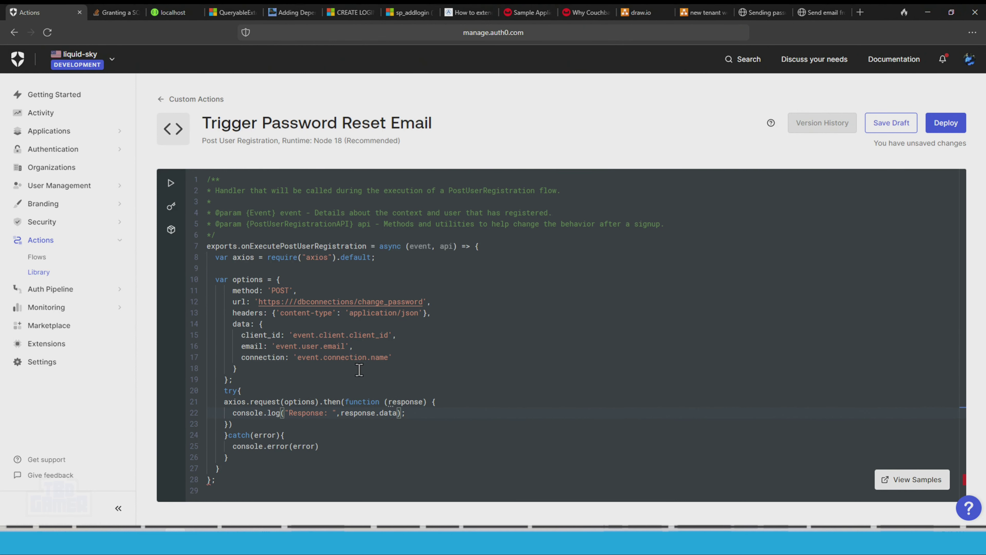
key(End)
key(Down)
key(Down)
key(Down)
key(Down)
key(Down)
key(Delete)
key(Delete)
key(BackSpace)
key(Left)
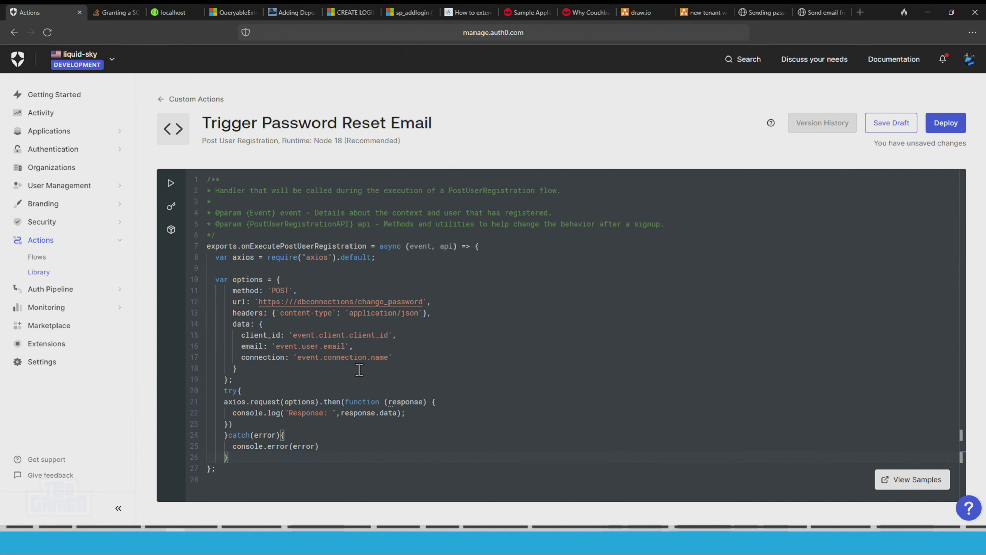